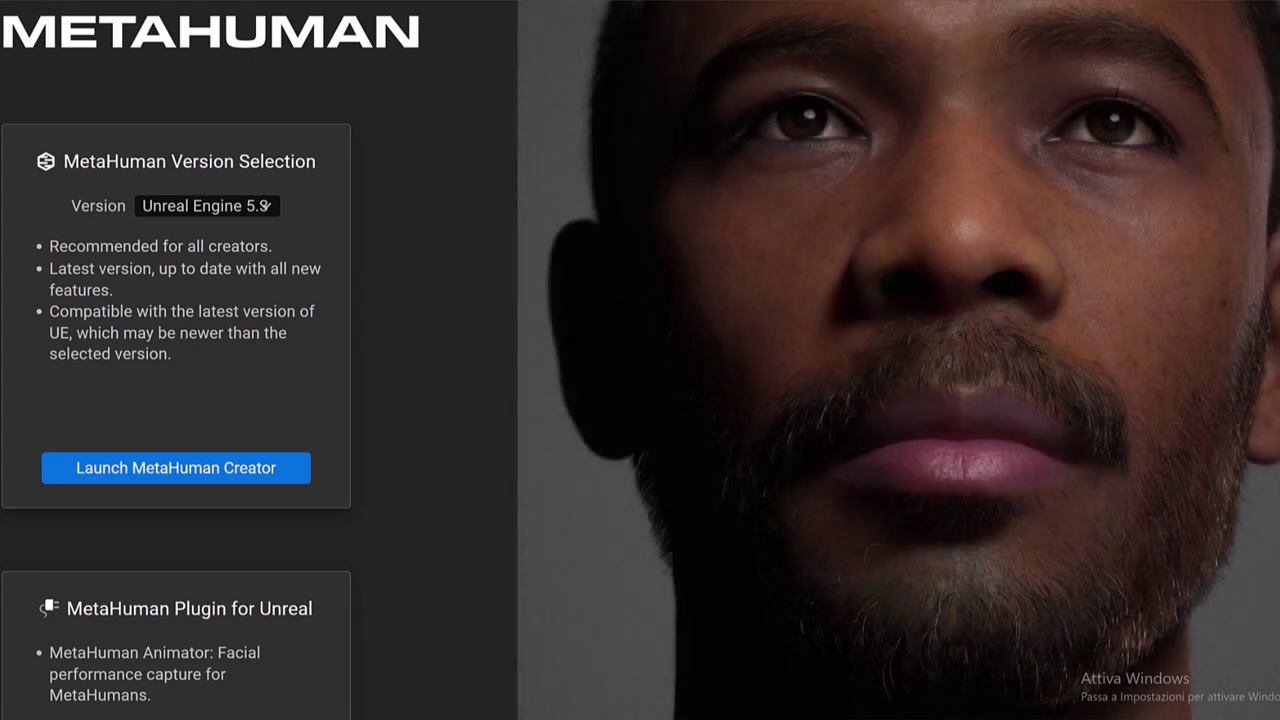
- Pick Unreal Engine 5.2 from the Version list and launch MetaHuman Creator
{"action": "scroll", "coordinate": [402, 221], "scroll_direction": "down", "scroll_amount": 1}
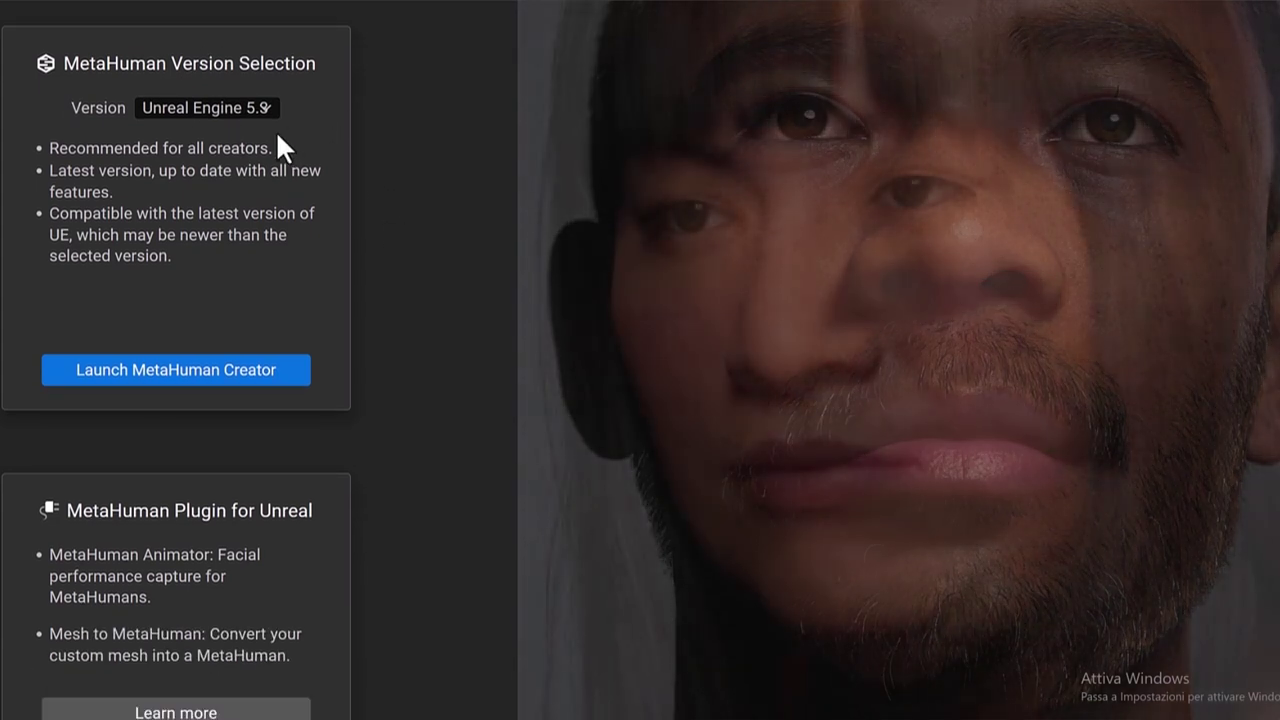
{"action": "left_click", "coordinate": [258, 110]}
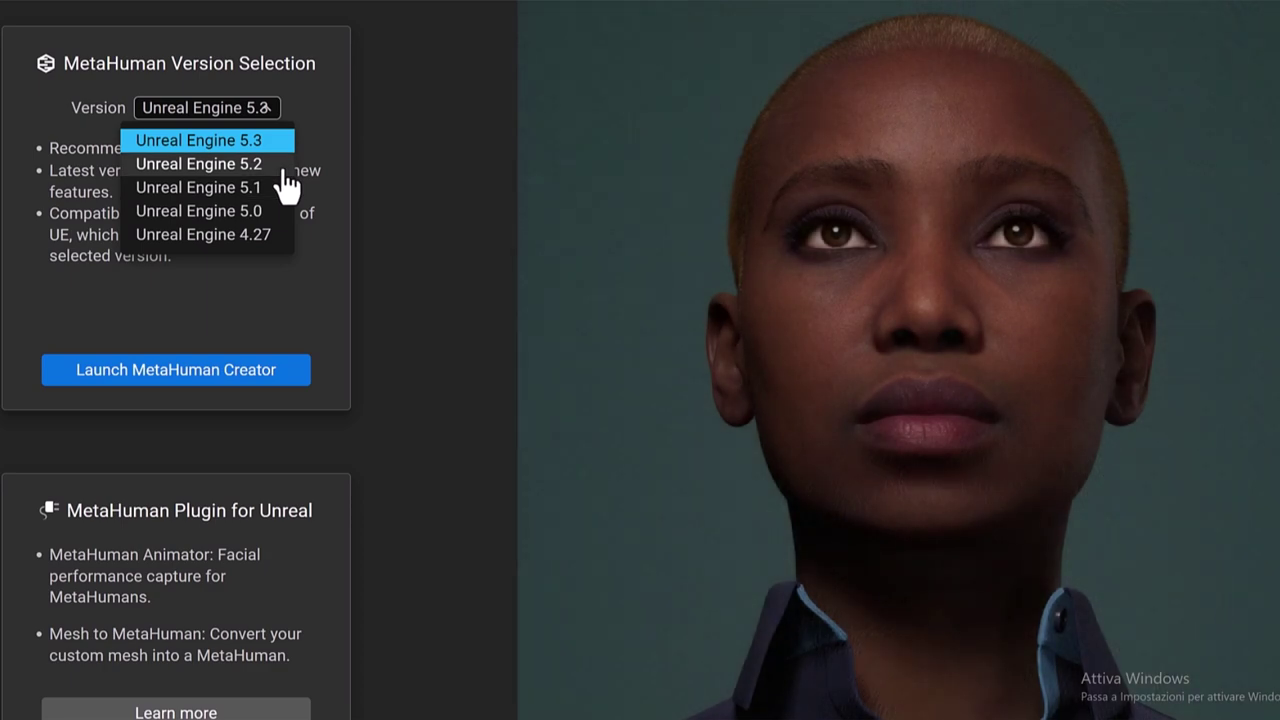
{"action": "left_click", "coordinate": [281, 165]}
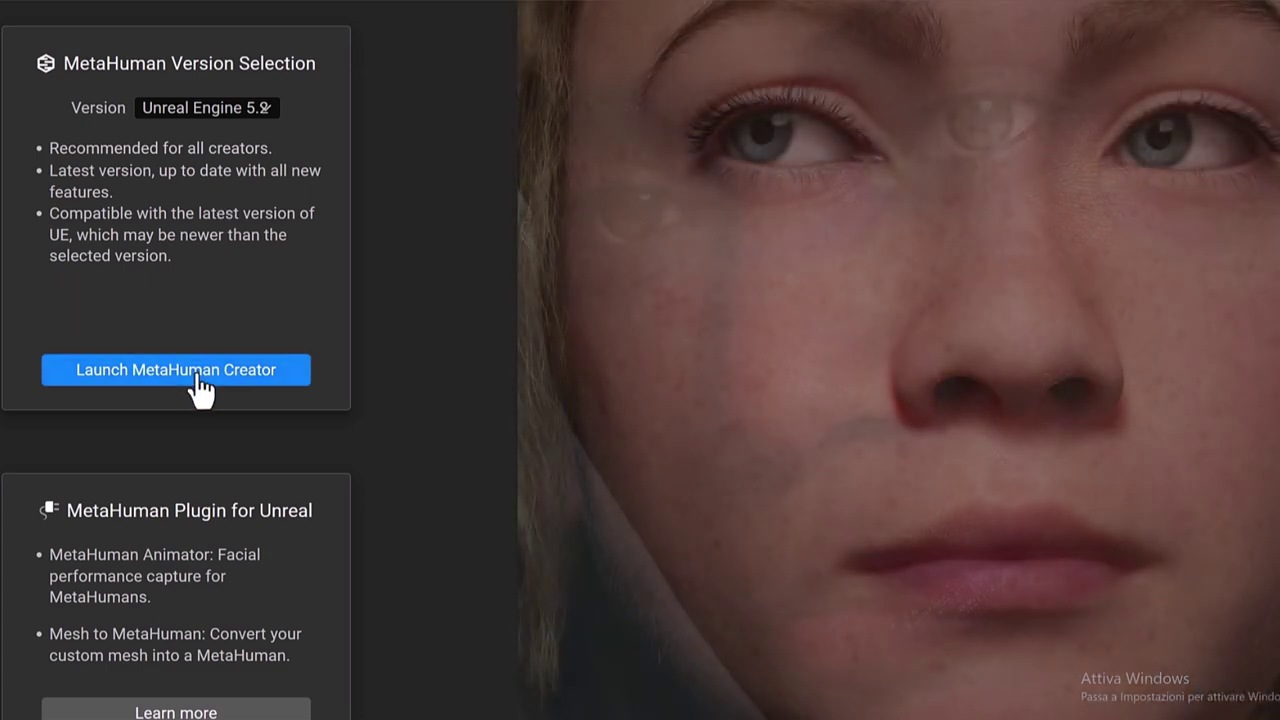
{"action": "left_click", "coordinate": [203, 385]}
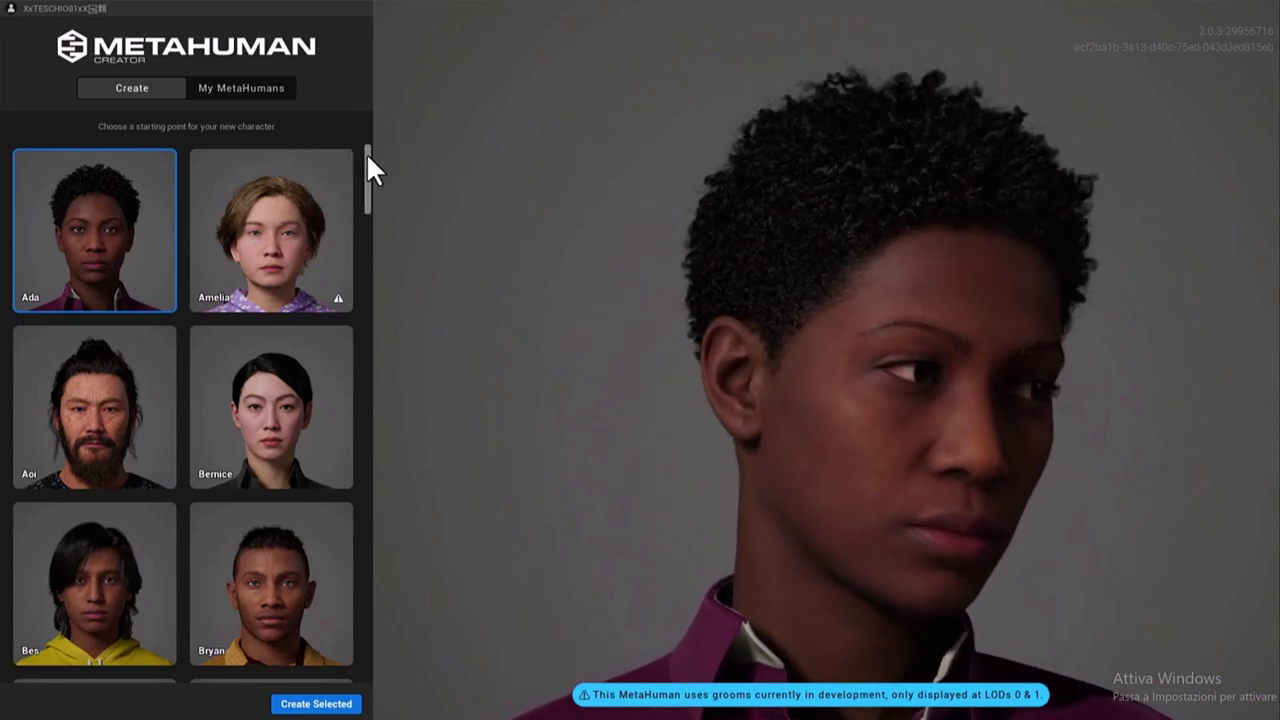
- Scroll the Create tab's preset grid, which runs from Ada to Vincent
{"action": "mouse_move", "coordinate": [366, 152]}
{"action": "left_mouse_down"}
{"action": "mouse_move", "coordinate": [355, 556]}
{"action": "mouse_move", "coordinate": [366, 618]}
{"action": "mouse_move", "coordinate": [354, 117]}
{"action": "left_mouse_up"}
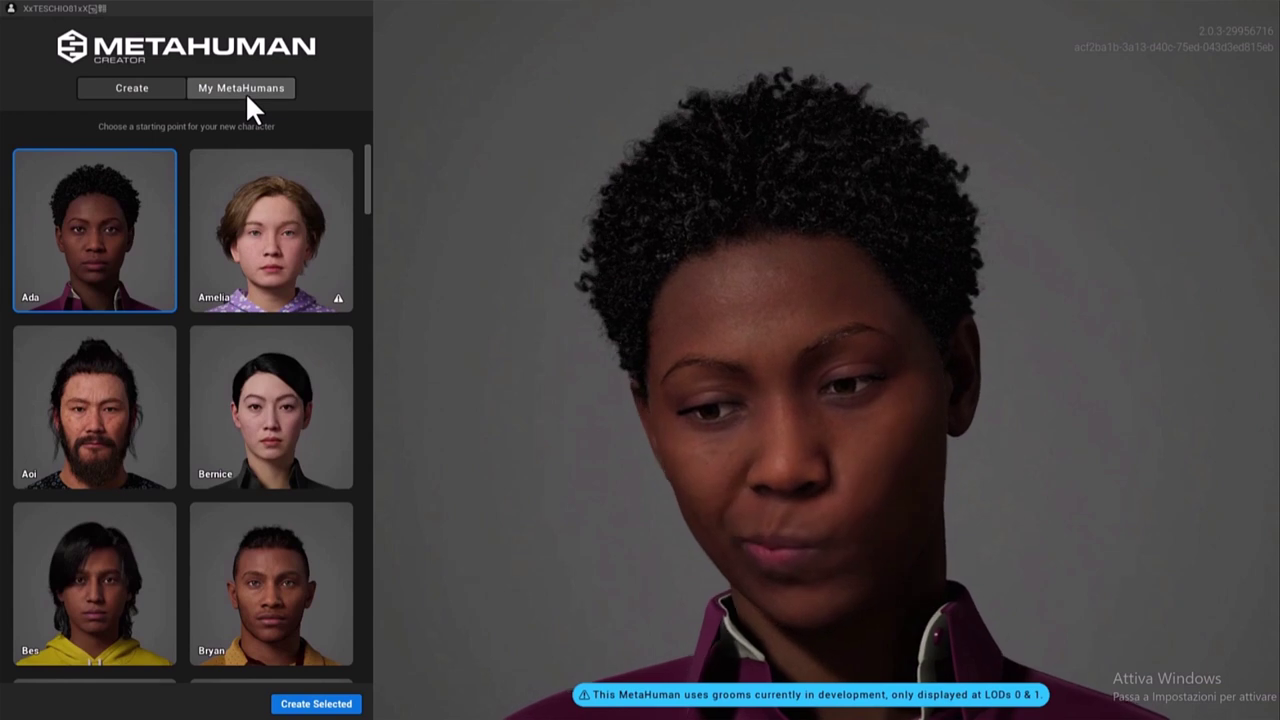
- Switch to the My MetaHumans tab to list the four saved characters
{"action": "left_click", "coordinate": [246, 92]}
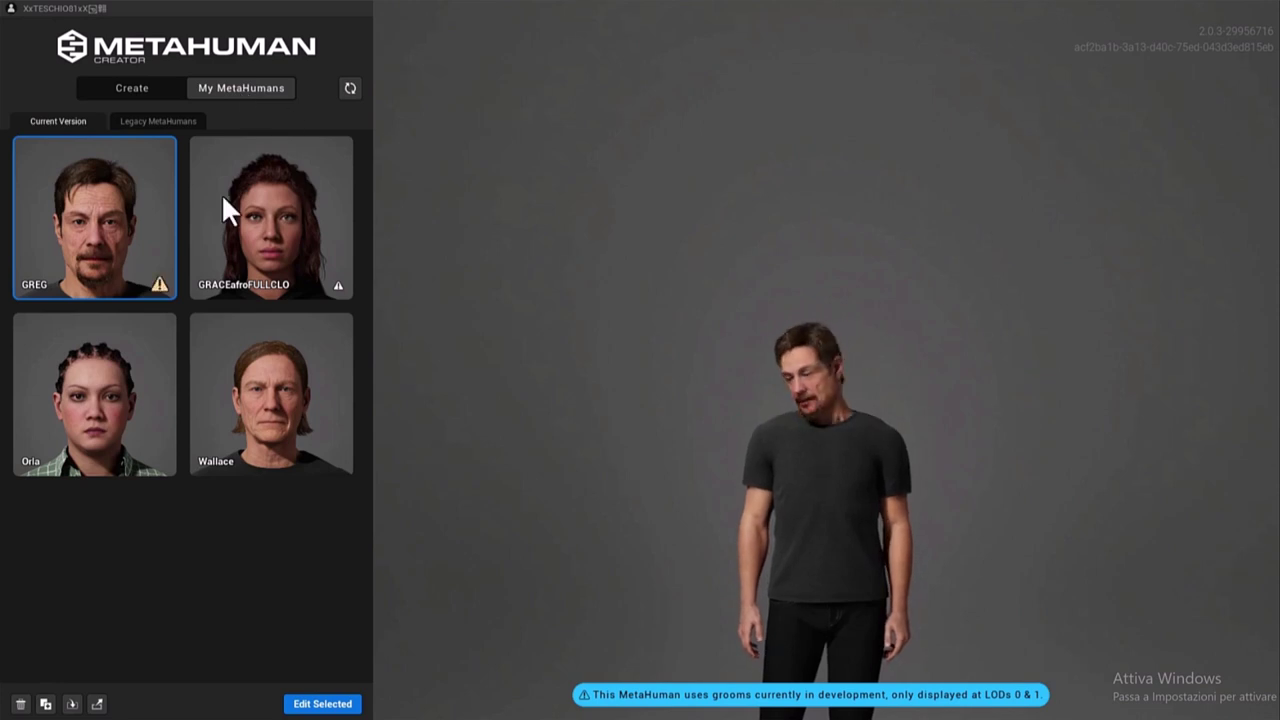
- Return to the Create presets, preview Jesse, then select the Irene preset
{"action": "left_click", "coordinate": [139, 87]}
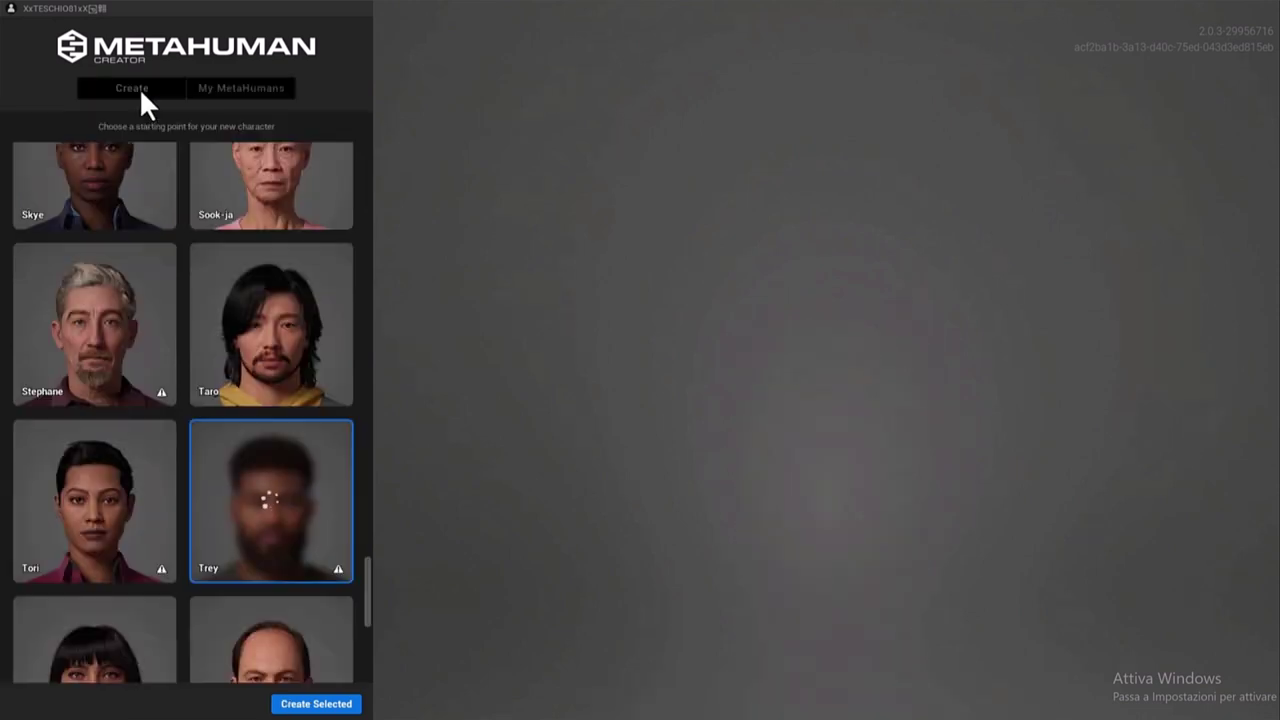
{"action": "scroll", "coordinate": [300, 620], "scroll_direction": "down", "scroll_amount": 5}
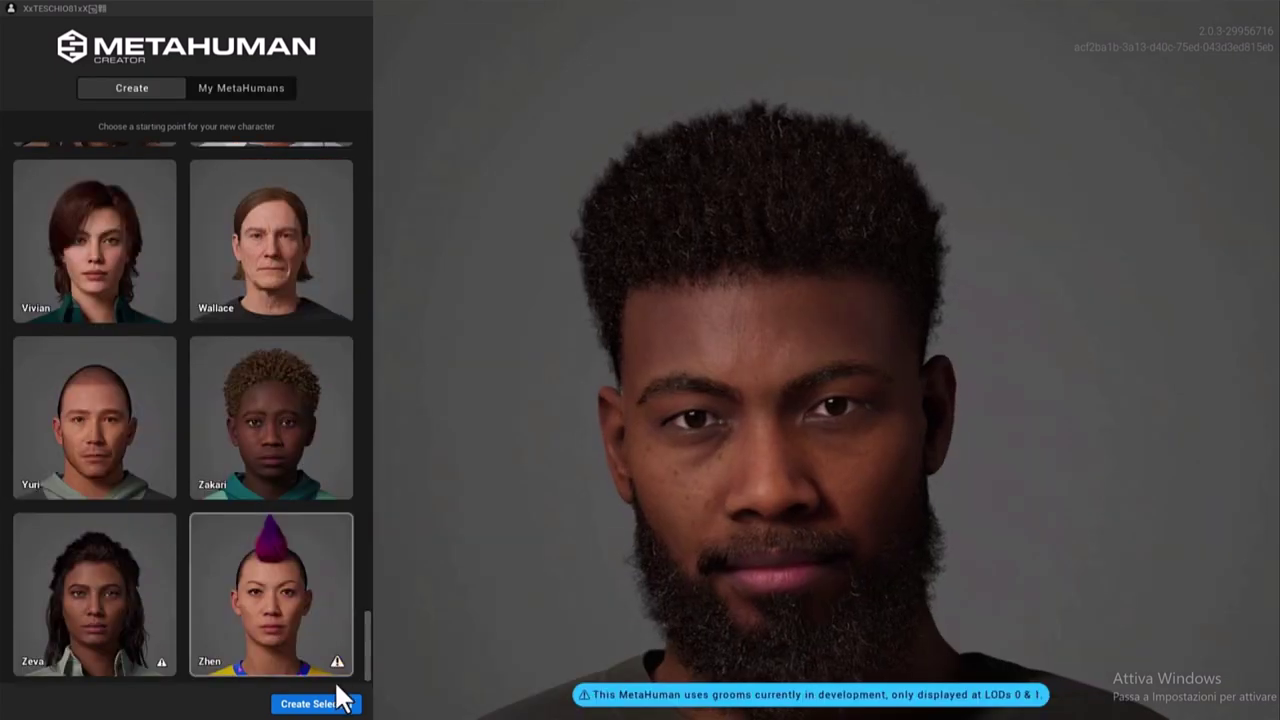
{"action": "mouse_move", "coordinate": [366, 635]}
{"action": "left_mouse_down"}
{"action": "mouse_move", "coordinate": [350, 146]}
{"action": "mouse_move", "coordinate": [343, 320]}
{"action": "left_mouse_up"}
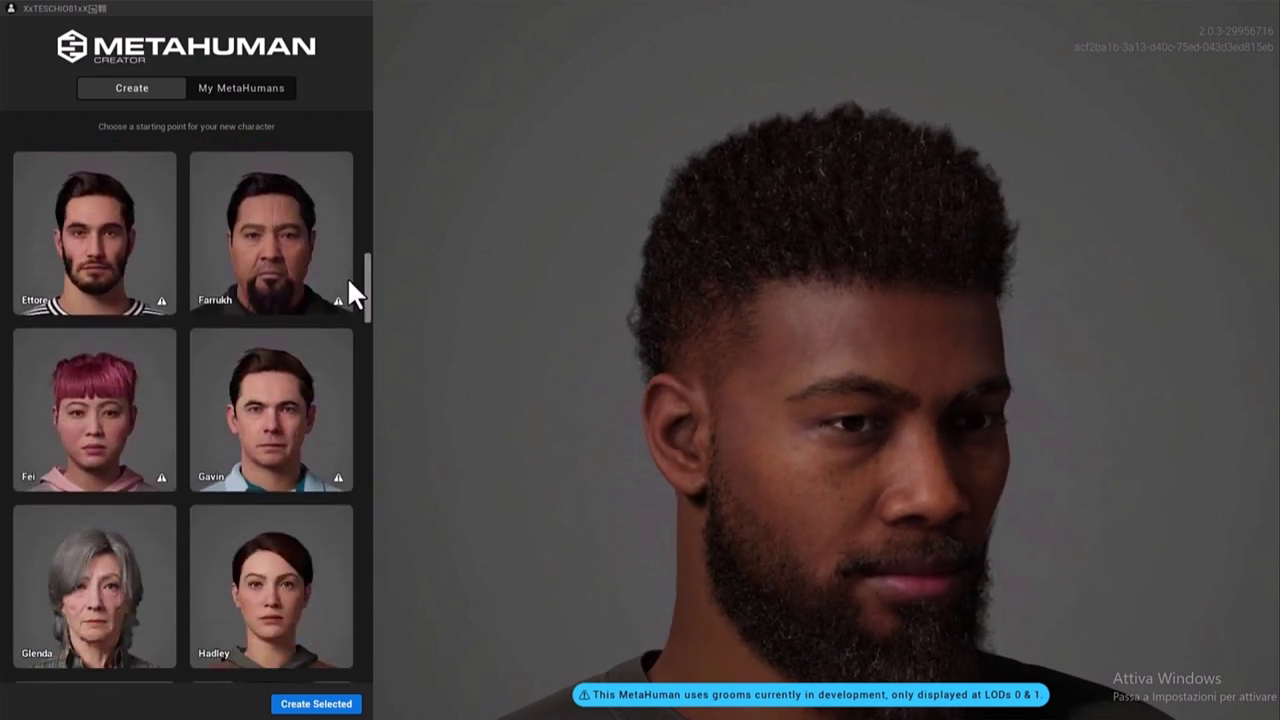
{"action": "scroll", "coordinate": [342, 317], "scroll_direction": "down", "scroll_amount": 2}
{"action": "left_click", "coordinate": [340, 349]}
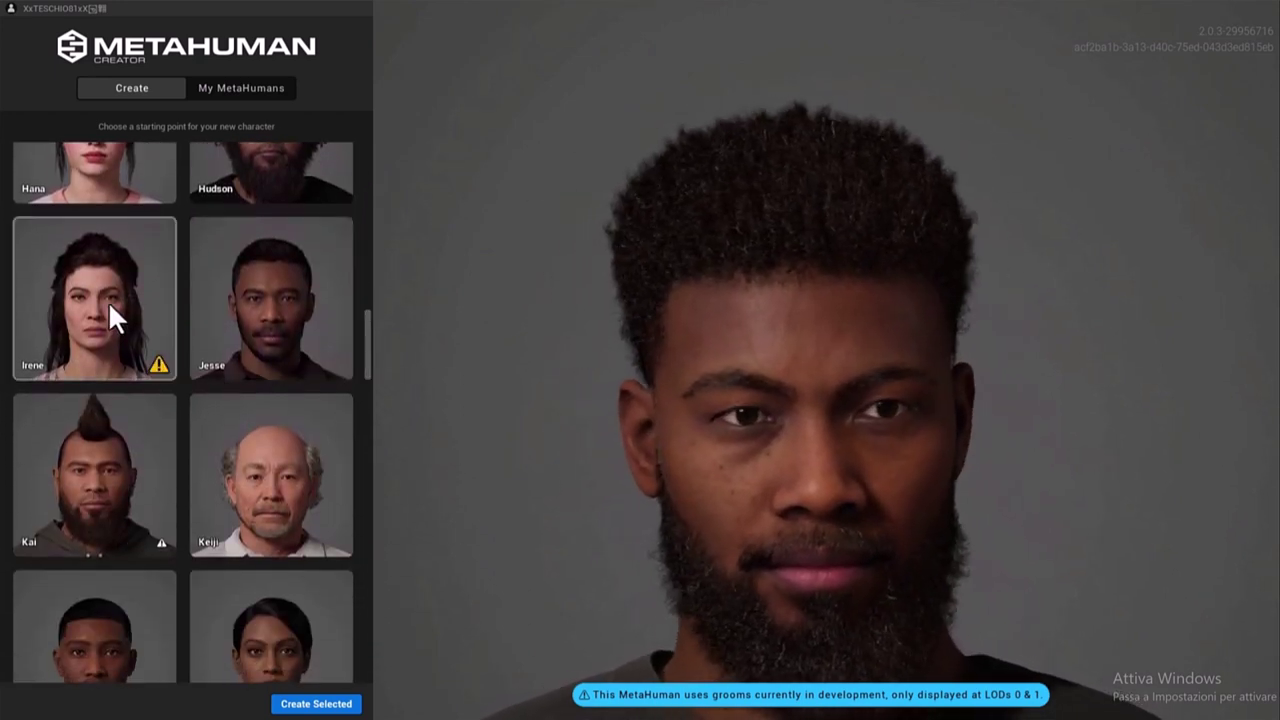
{"action": "left_click", "coordinate": [98, 336]}
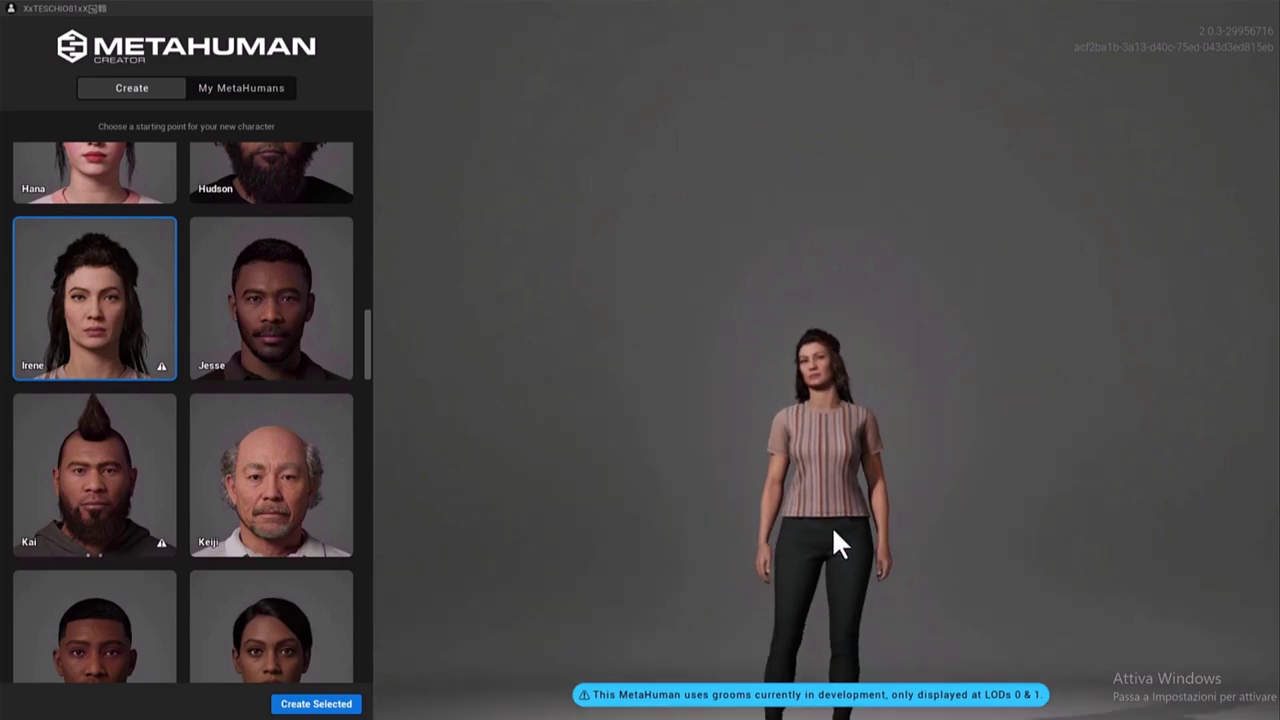
- Zoom and pan the viewport to frame Irene's full figure, feet included
{"action": "scroll", "coordinate": [761, 330], "scroll_direction": "up", "scroll_amount": 3}
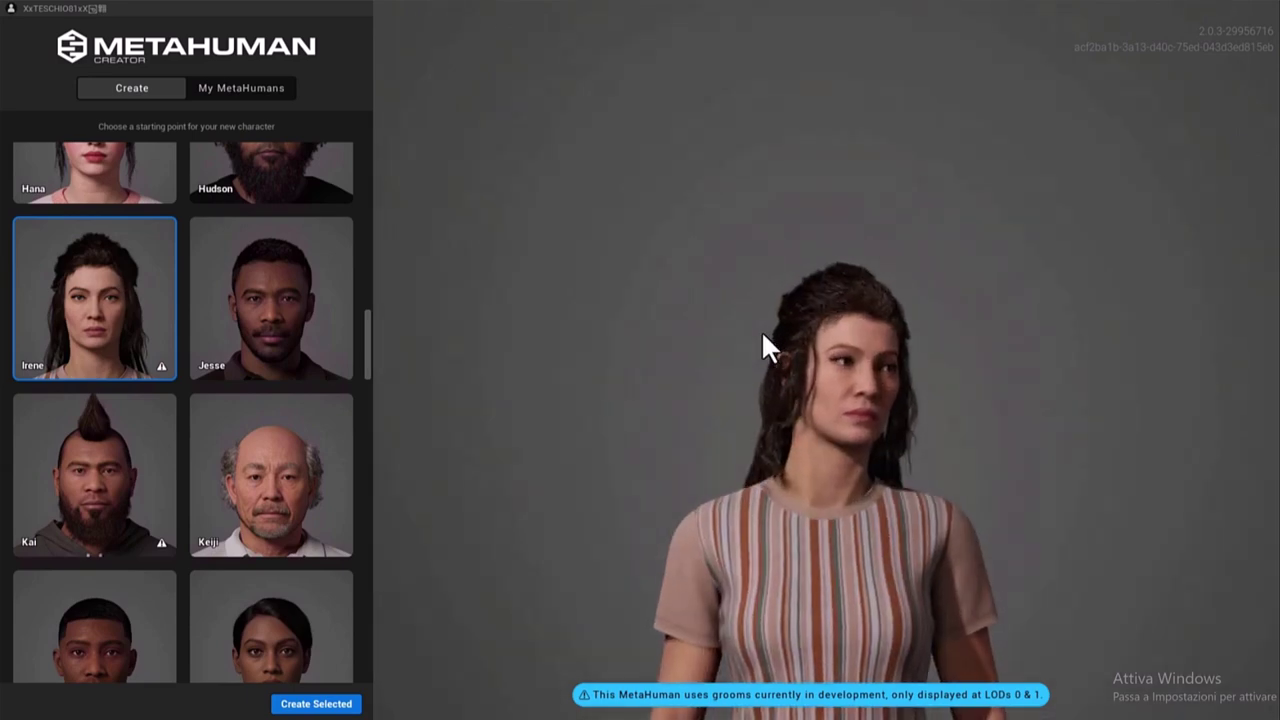
{"action": "scroll", "coordinate": [761, 330], "scroll_direction": "down", "scroll_amount": 3}
{"action": "scroll", "coordinate": [762, 336], "scroll_direction": "up", "scroll_amount": 3}
{"action": "scroll", "coordinate": [757, 334], "scroll_direction": "down", "scroll_amount": 3}
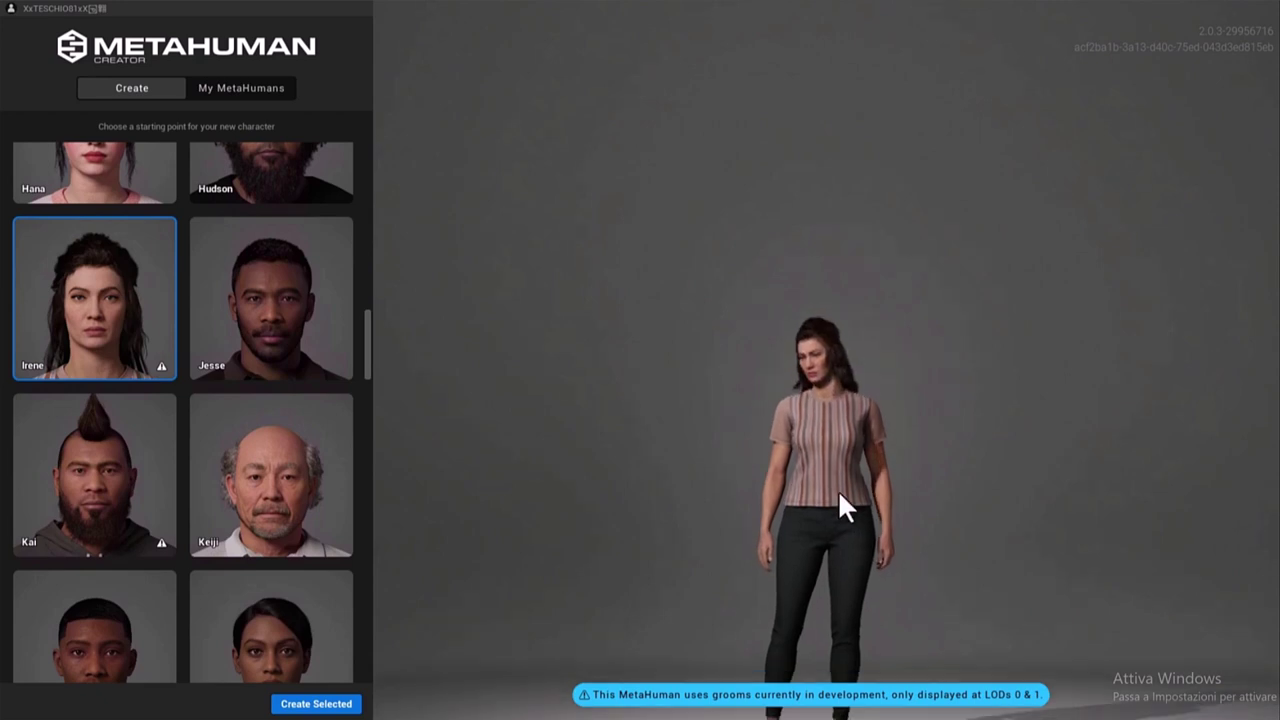
{"action": "mouse_move", "coordinate": [838, 490]}
{"action": "middle_mouse_down"}
{"action": "mouse_move", "coordinate": [809, 382]}
{"action": "mouse_move", "coordinate": [807, 423]}
{"action": "middle_mouse_up"}
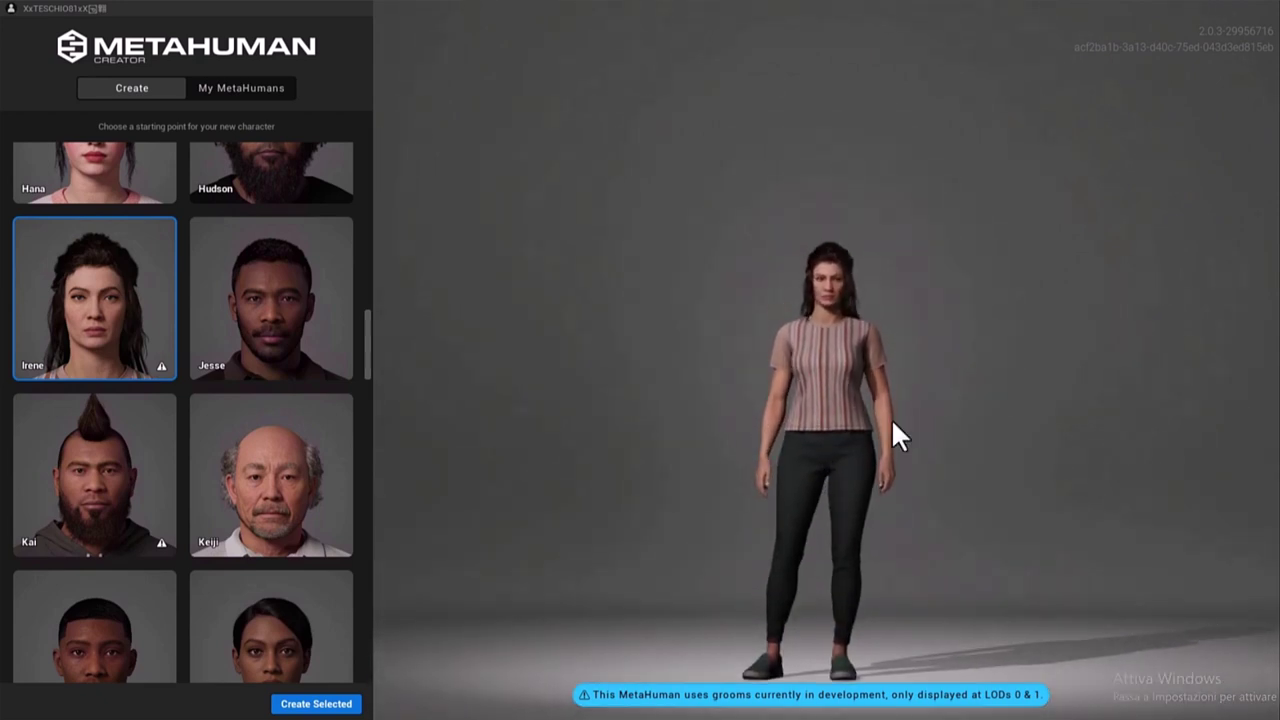
{"action": "middle_click_drag", "start_coordinate": [941, 410], "coordinate": [747, 392]}
{"action": "middle_click_drag", "start_coordinate": [828, 408], "coordinate": [842, 361]}
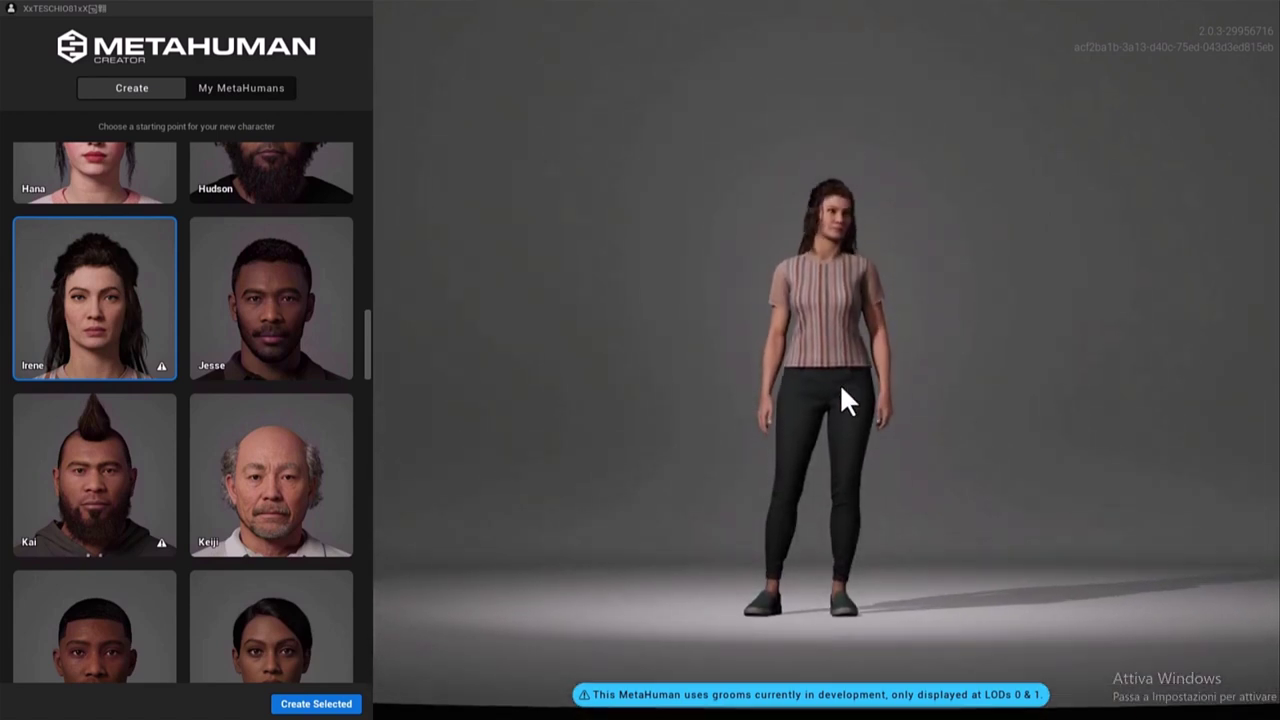
{"action": "mouse_move", "coordinate": [820, 390]}
{"action": "left_mouse_down"}
{"action": "mouse_move", "coordinate": [563, 397]}
{"action": "mouse_move", "coordinate": [874, 390]}
{"action": "left_mouse_up"}
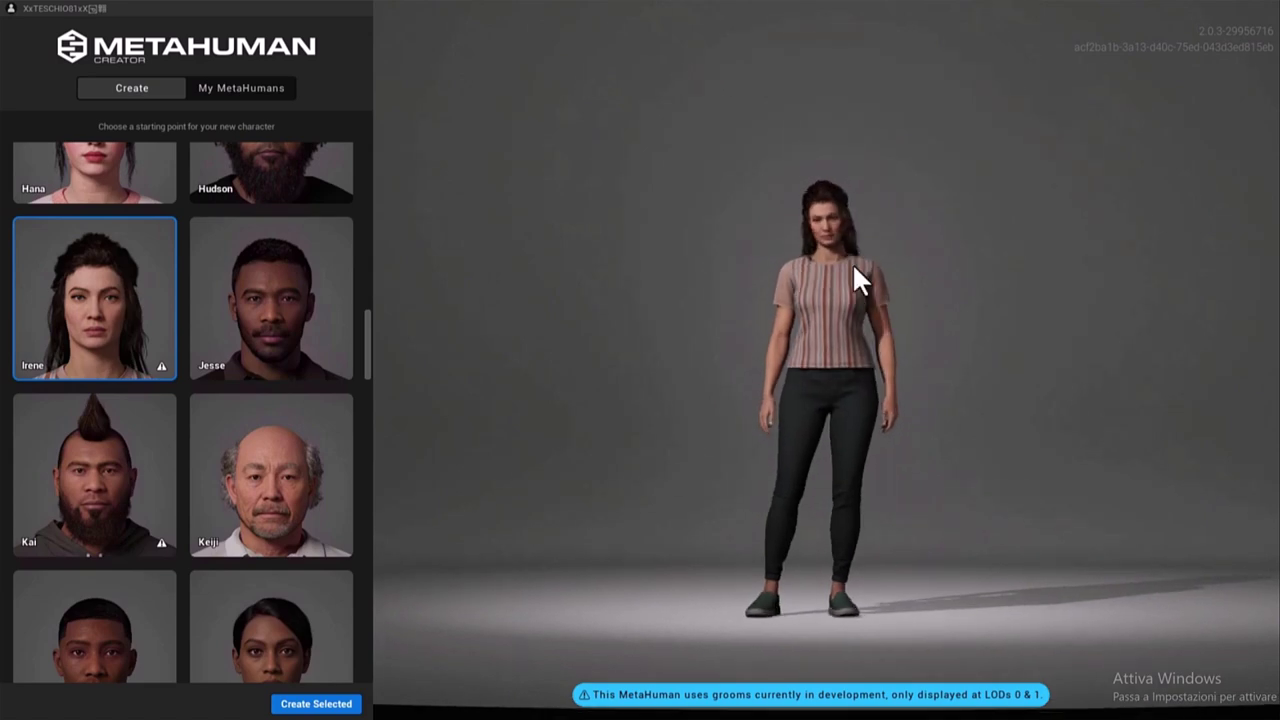
- Zoom in and orbit around Irene to a side profile and back to front
{"action": "scroll", "coordinate": [851, 277], "scroll_direction": "up", "scroll_amount": 2}
{"action": "scroll", "coordinate": [840, 180], "scroll_direction": "up", "scroll_amount": 2}
{"action": "scroll", "coordinate": [863, 106], "scroll_direction": "up", "scroll_amount": 2}
{"action": "scroll", "coordinate": [864, 330], "scroll_direction": "up", "scroll_amount": 2}
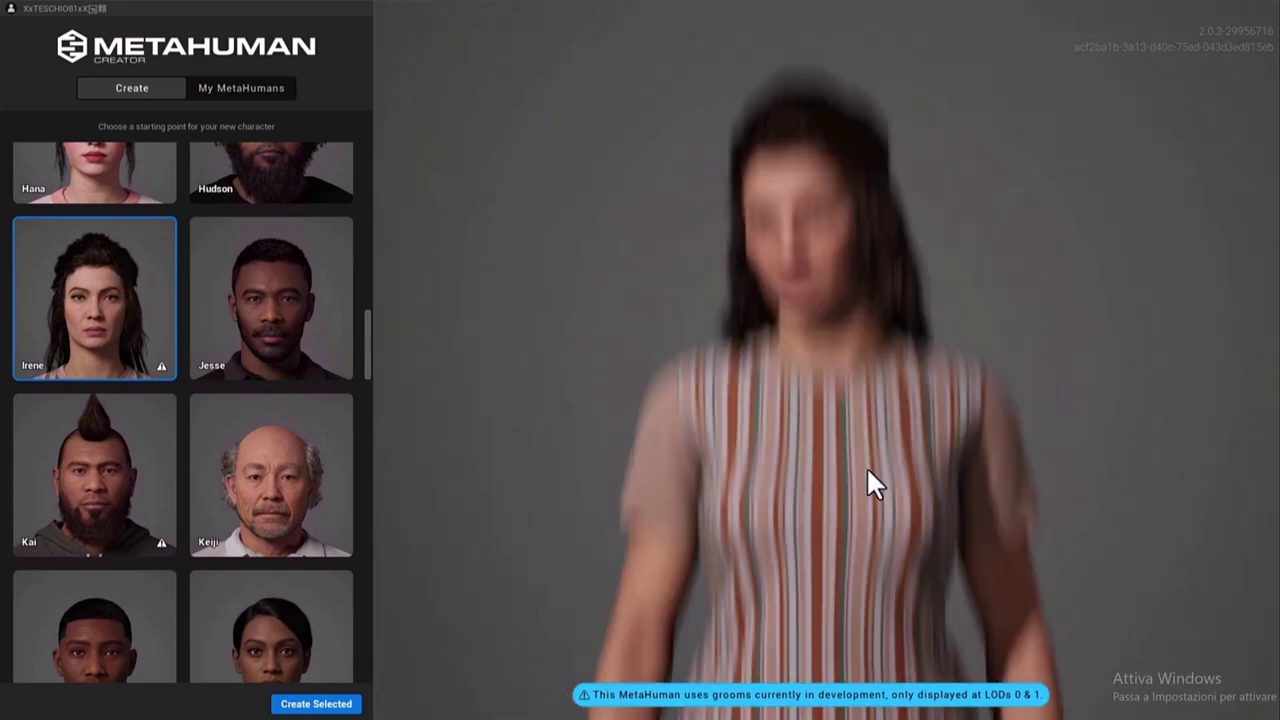
{"action": "scroll", "coordinate": [840, 380], "scroll_direction": "up", "scroll_amount": 2}
{"action": "mouse_move", "coordinate": [872, 278]}
{"action": "left_mouse_down"}
{"action": "mouse_move", "coordinate": [494, 300]}
{"action": "mouse_move", "coordinate": [1199, 266]}
{"action": "mouse_move", "coordinate": [1270, 171]}
{"action": "left_mouse_up"}
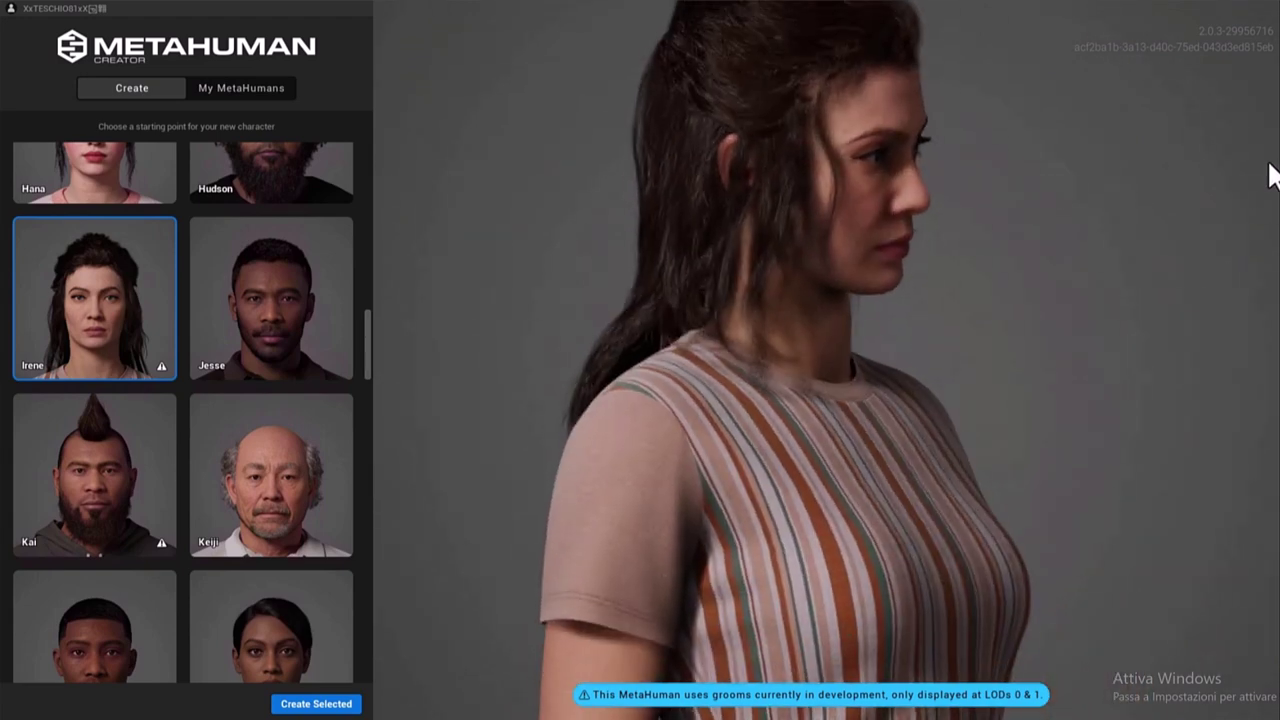
{"action": "left_click_drag", "start_coordinate": [1131, 280], "coordinate": [934, 307]}
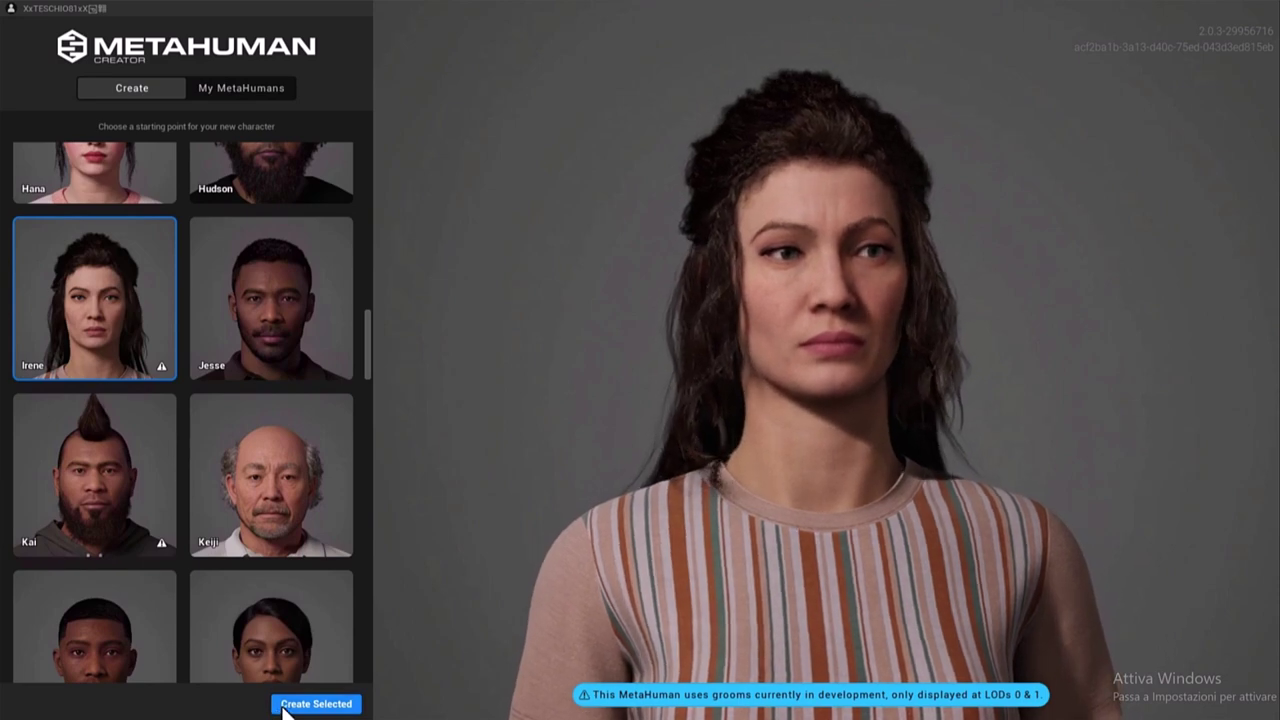
- Create an editable MetaHuman from the selected Irene preset
{"action": "left_click", "coordinate": [280, 706]}
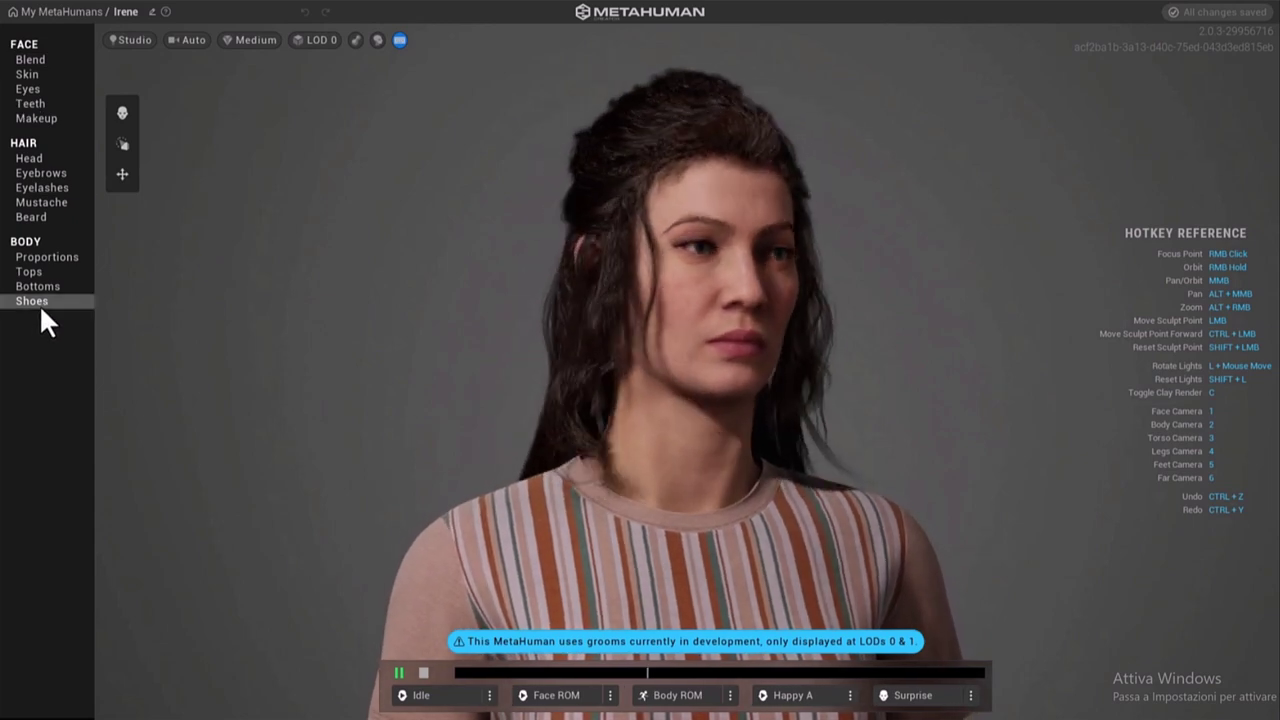
- In Body Proportions, try three other body types, then return to the first Average build
{"action": "left_click", "coordinate": [44, 258]}
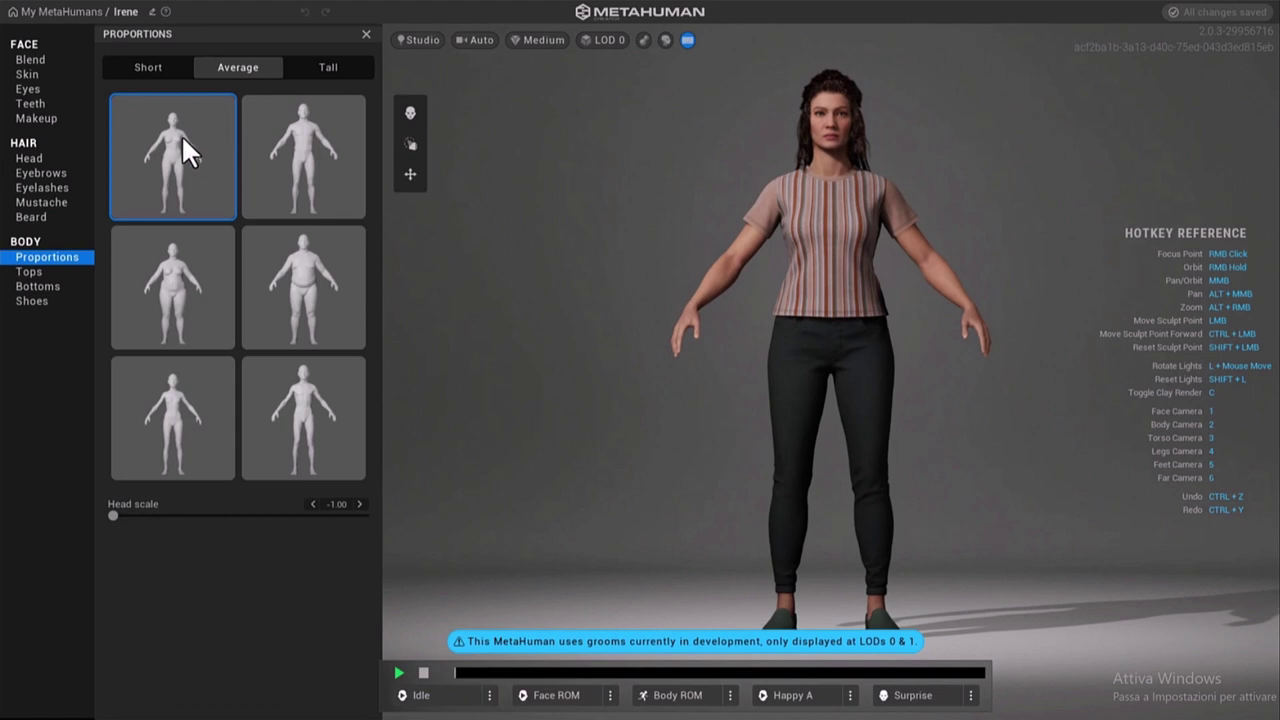
{"action": "left_click", "coordinate": [285, 170]}
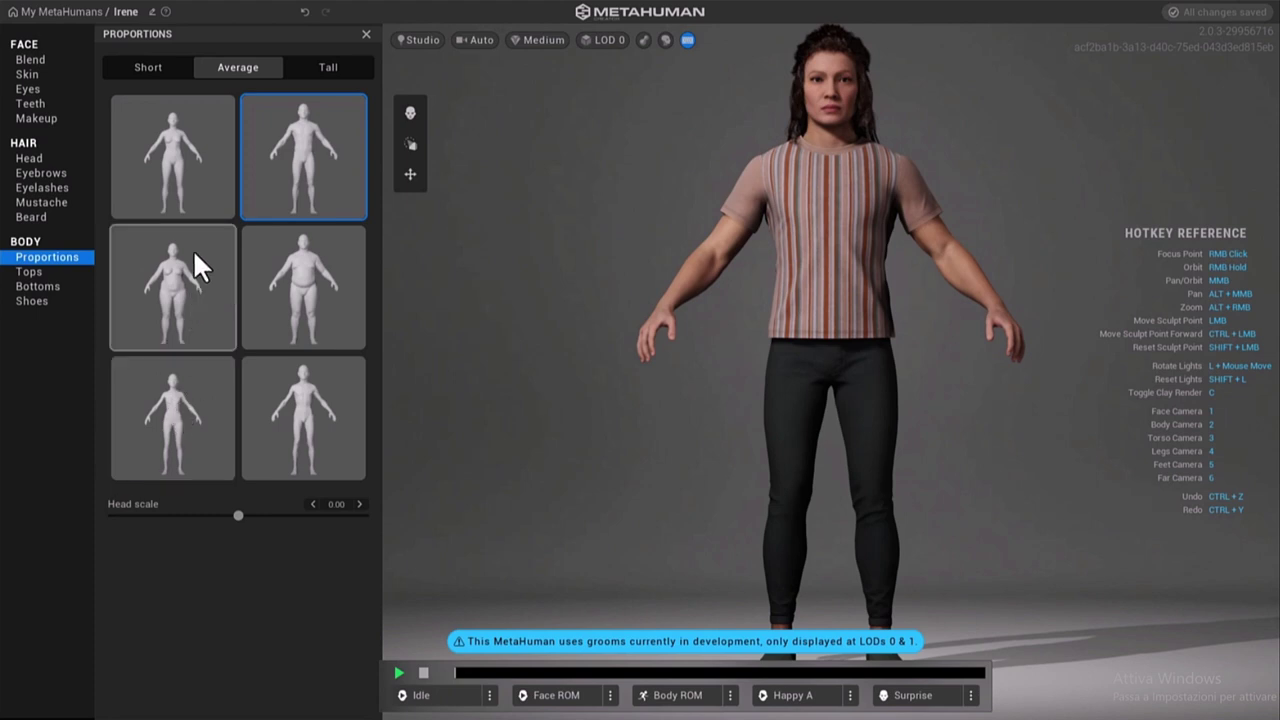
{"action": "left_click", "coordinate": [185, 271]}
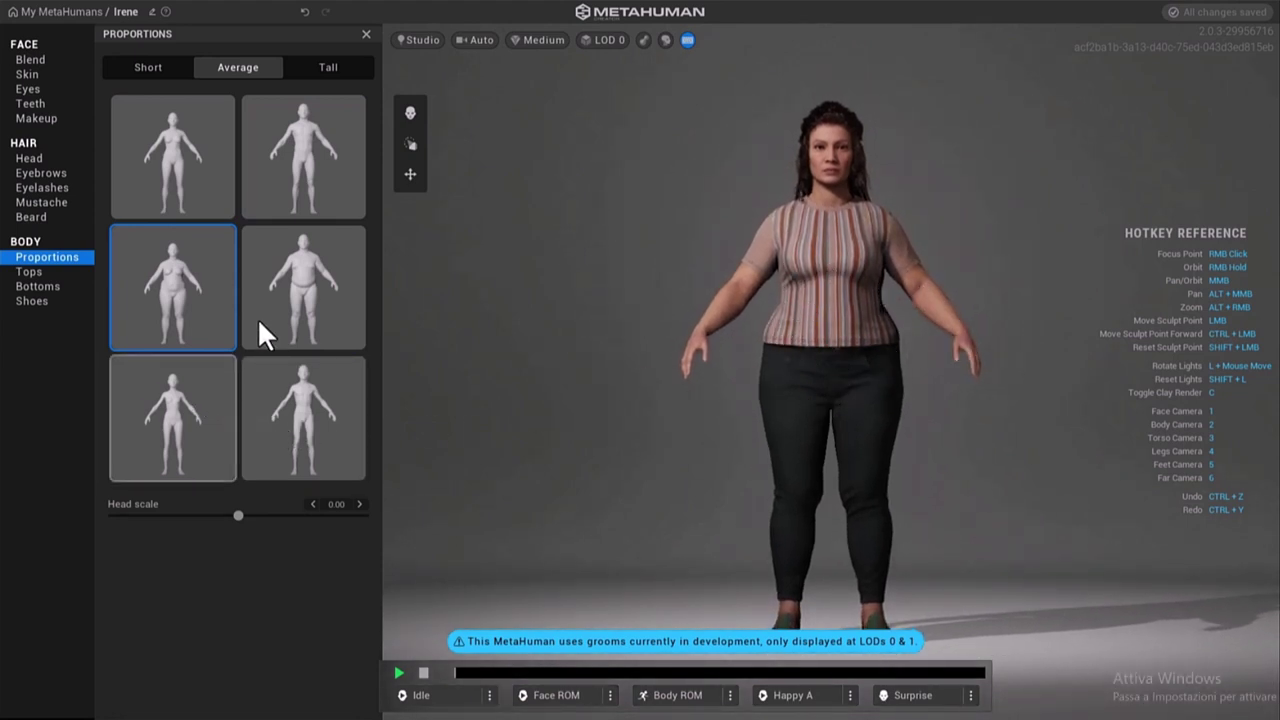
{"action": "left_click", "coordinate": [187, 439]}
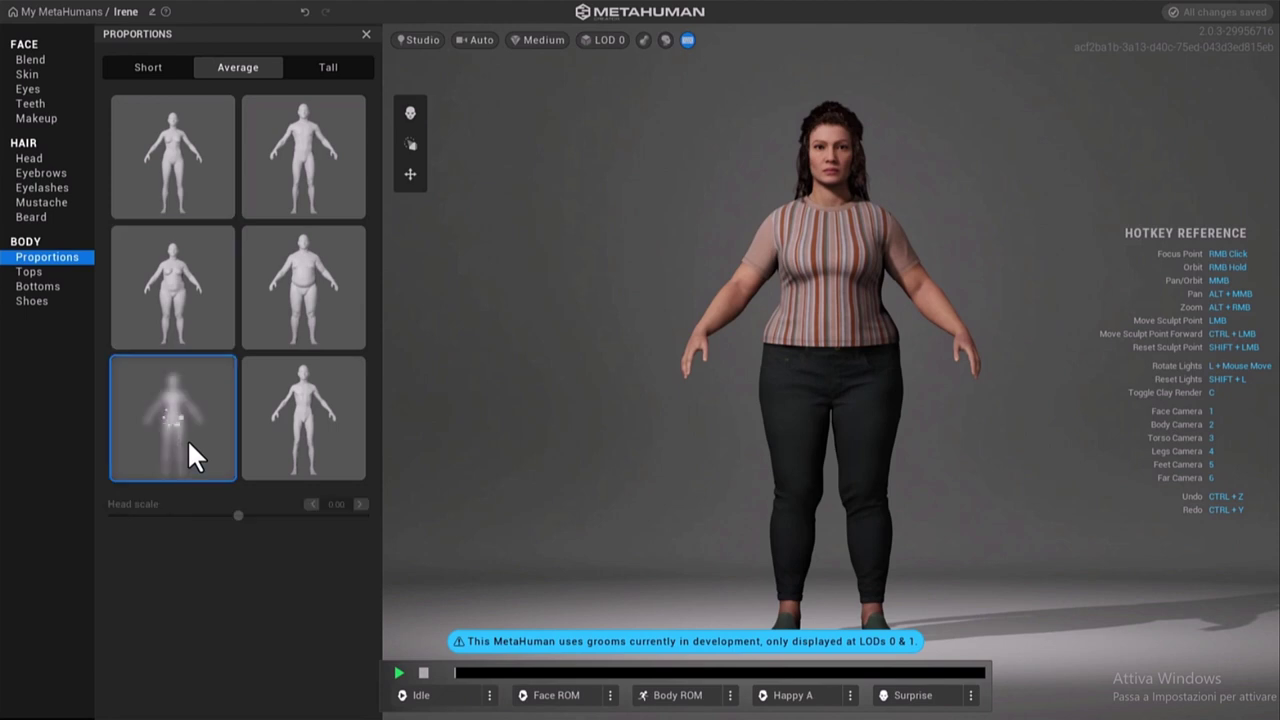
{"action": "left_click", "coordinate": [164, 158]}
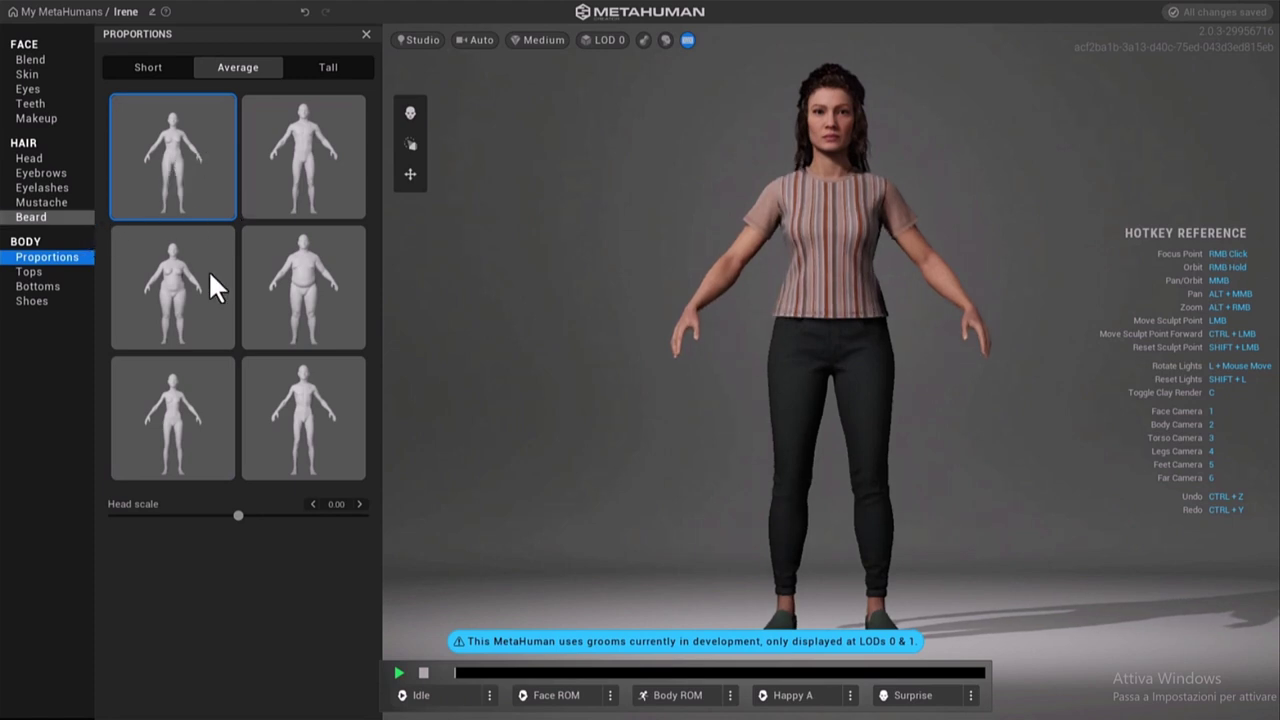
- Browse the Short and Tall body presets, then go back to Average height
{"action": "left_click", "coordinate": [166, 69]}
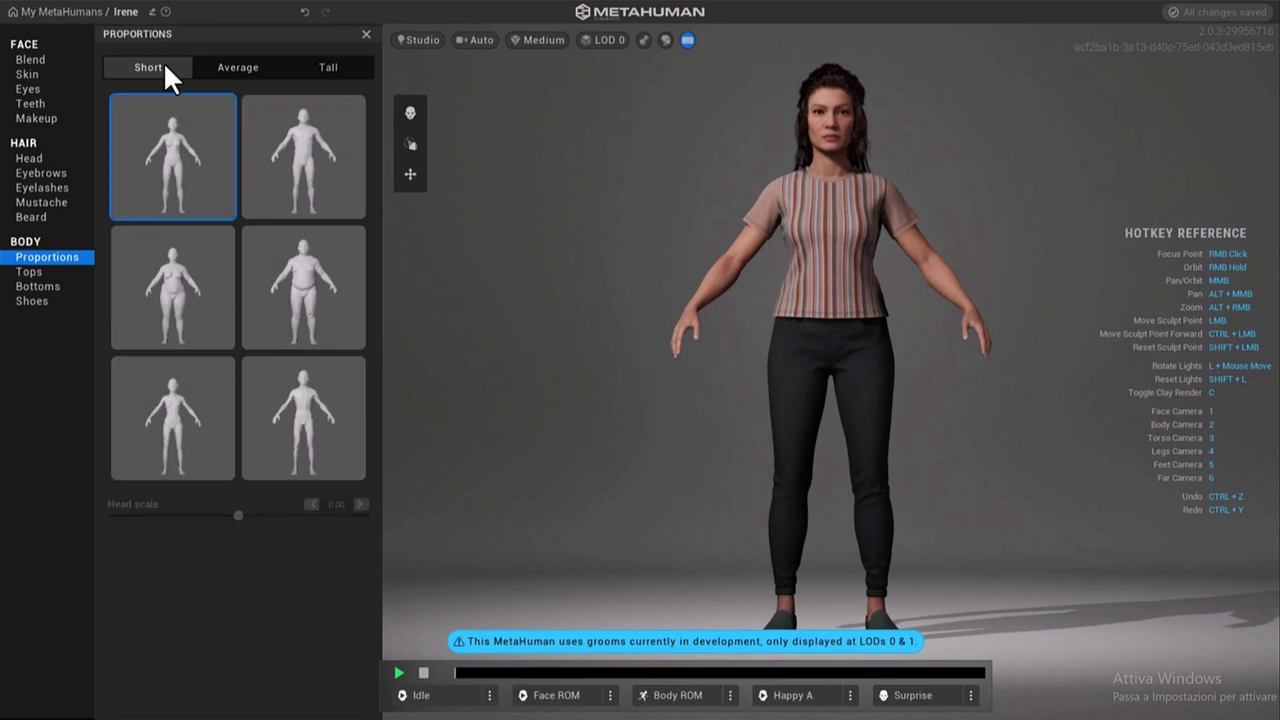
{"action": "left_click", "coordinate": [344, 71]}
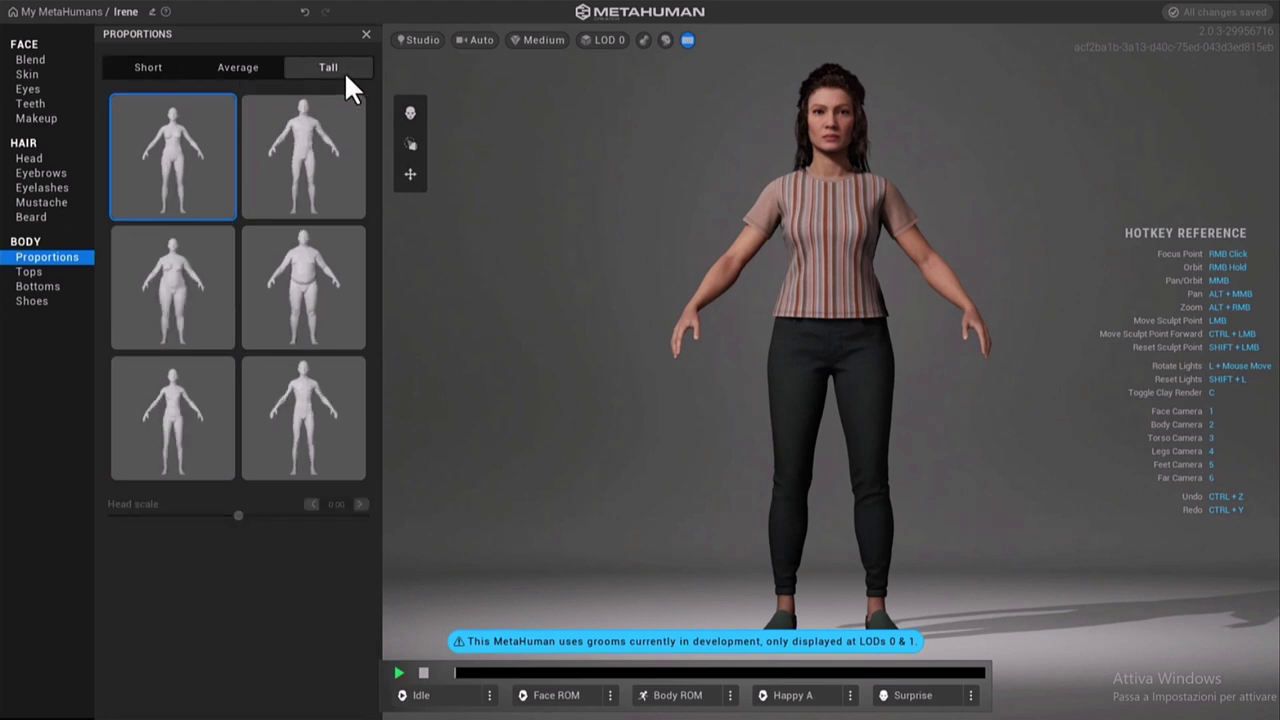
{"action": "left_click", "coordinate": [169, 65]}
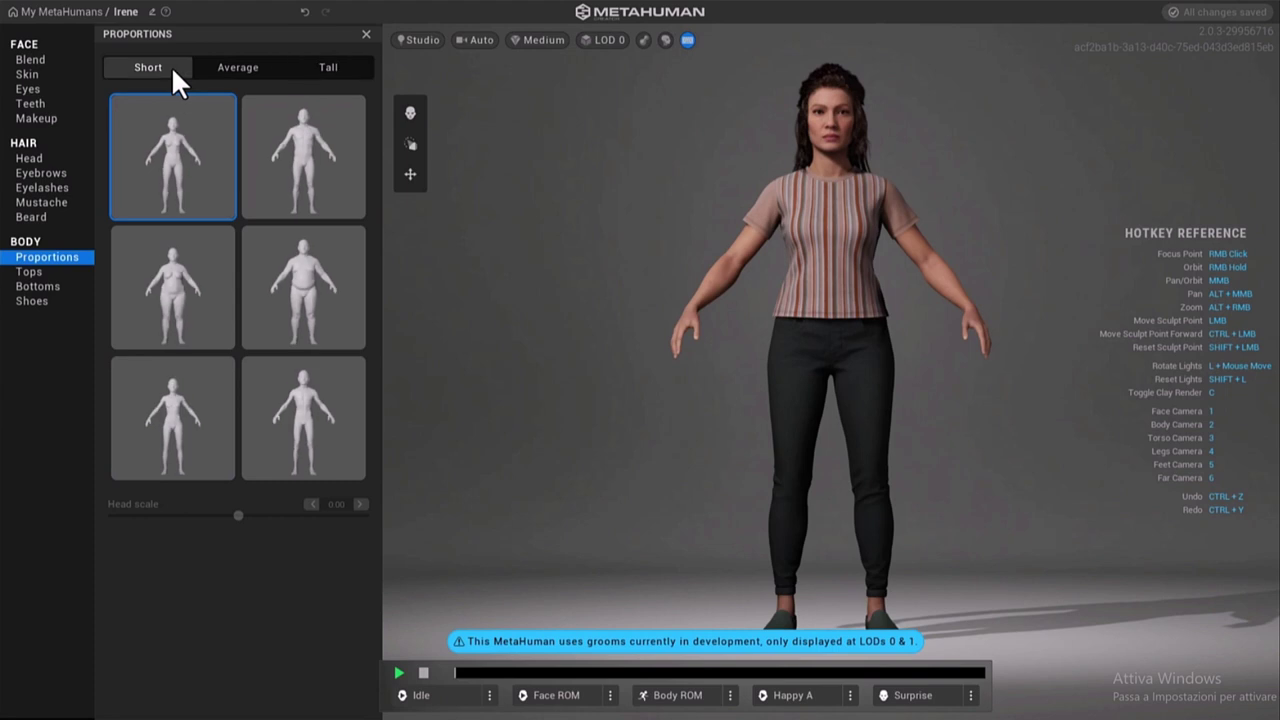
{"action": "left_click", "coordinate": [235, 70]}
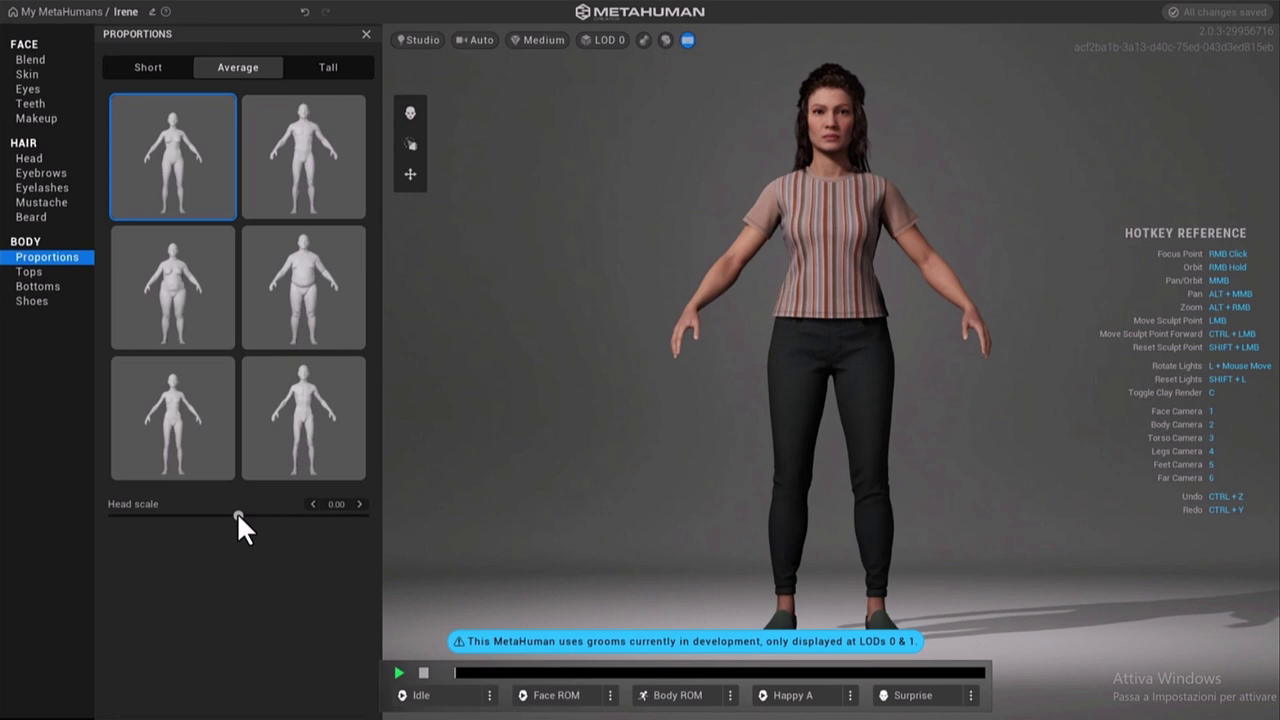
- Try smaller and larger heads, leave Head scale at 0.00, and bring up Tops
{"action": "left_click_drag", "start_coordinate": [238, 516], "coordinate": [130, 515]}
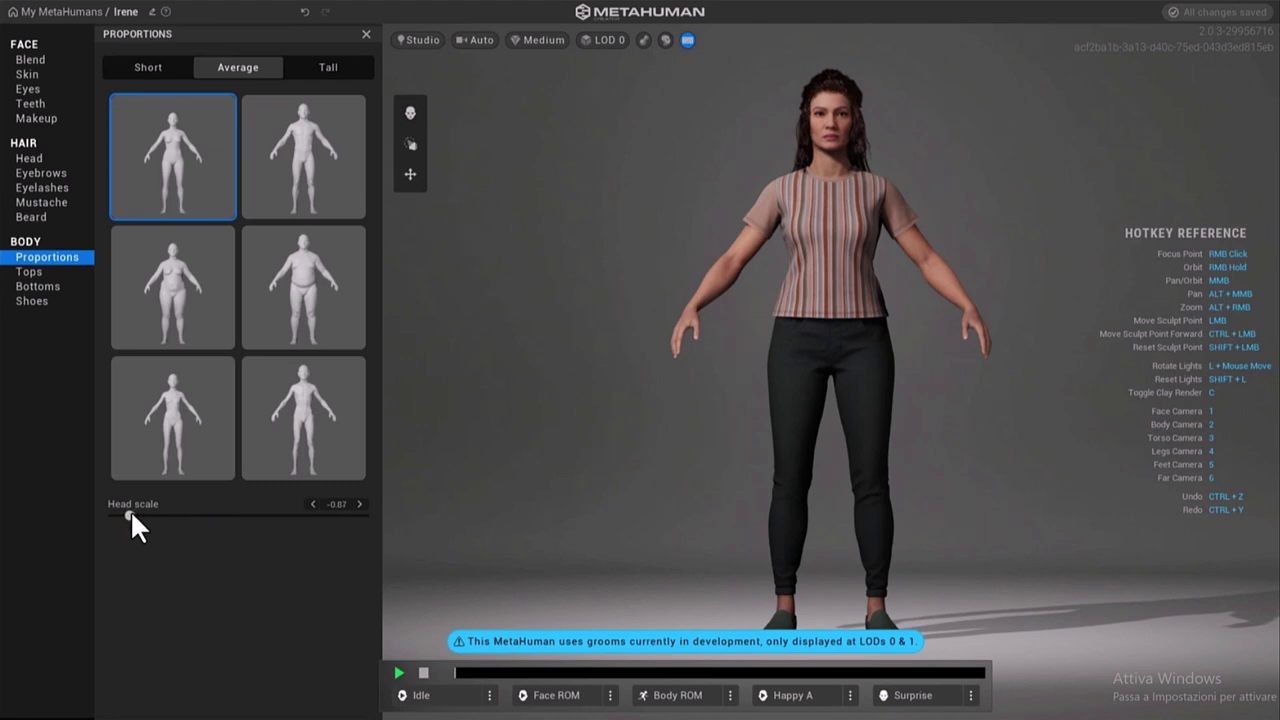
{"action": "mouse_move", "coordinate": [130, 515]}
{"action": "left_mouse_down"}
{"action": "mouse_move", "coordinate": [308, 518]}
{"action": "mouse_move", "coordinate": [284, 518]}
{"action": "mouse_move", "coordinate": [297, 513]}
{"action": "left_mouse_up"}
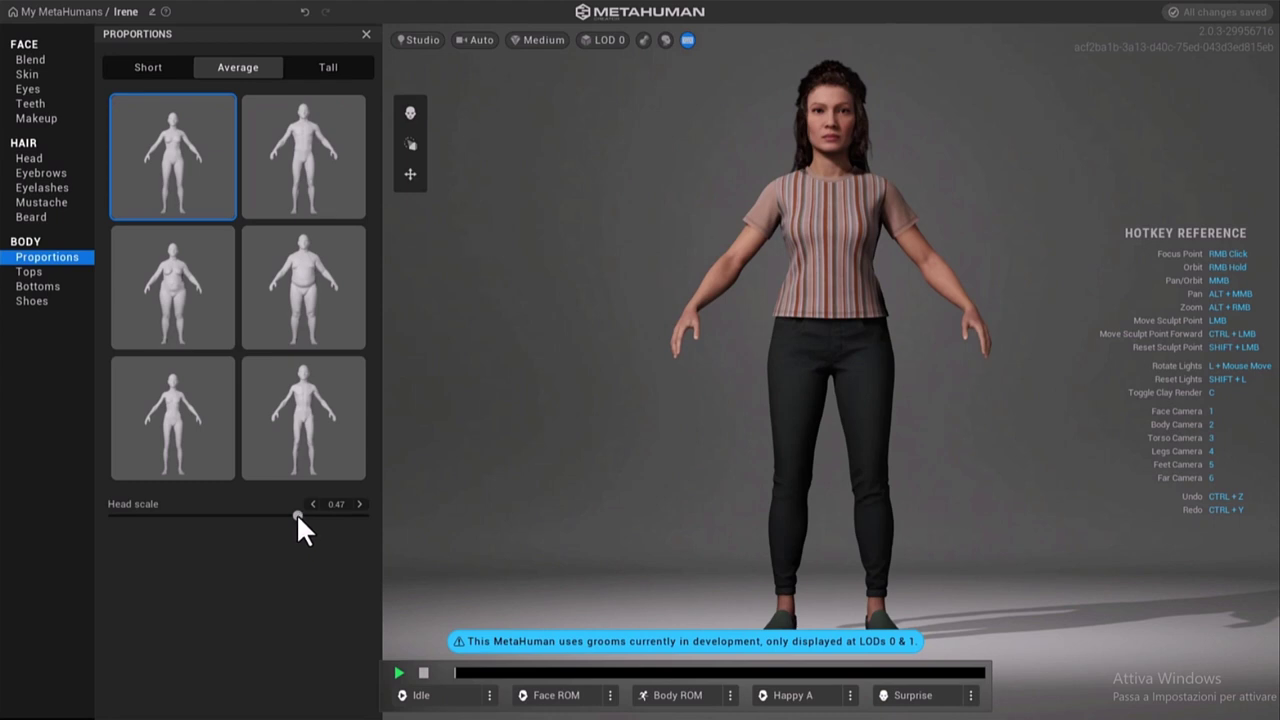
{"action": "left_click_drag", "start_coordinate": [297, 516], "coordinate": [245, 517]}
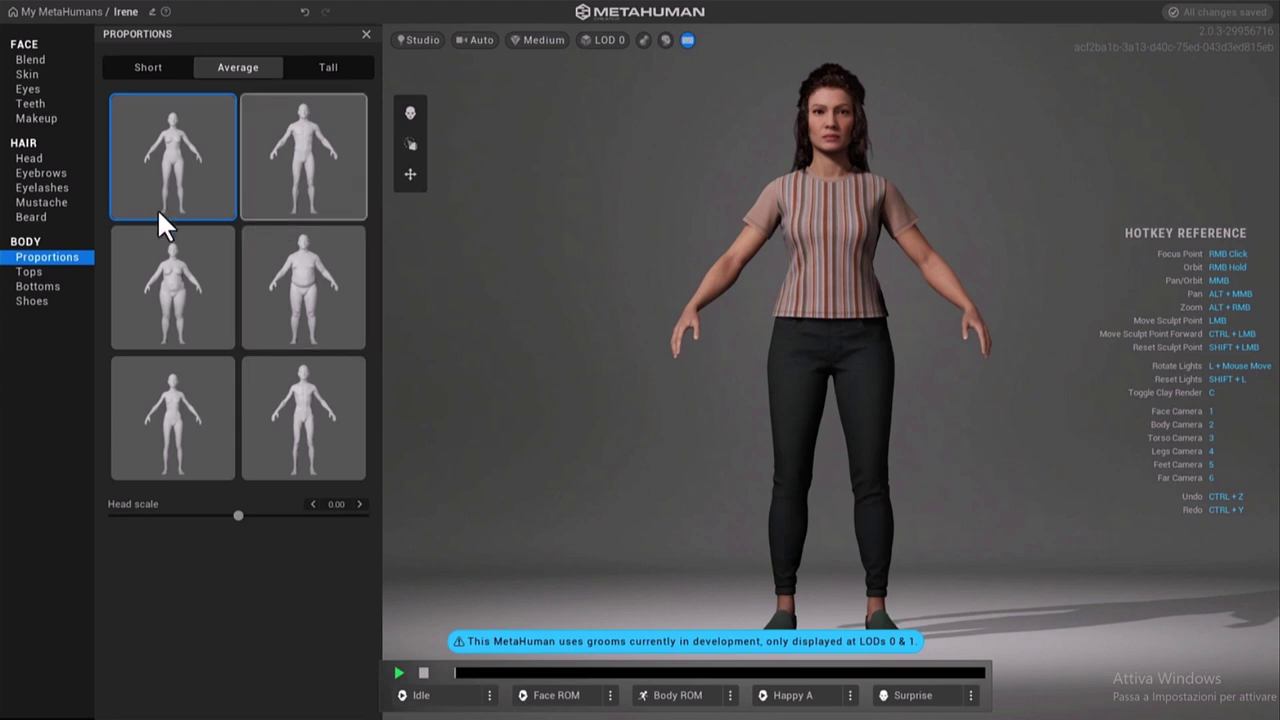
{"action": "left_click", "coordinate": [52, 268]}
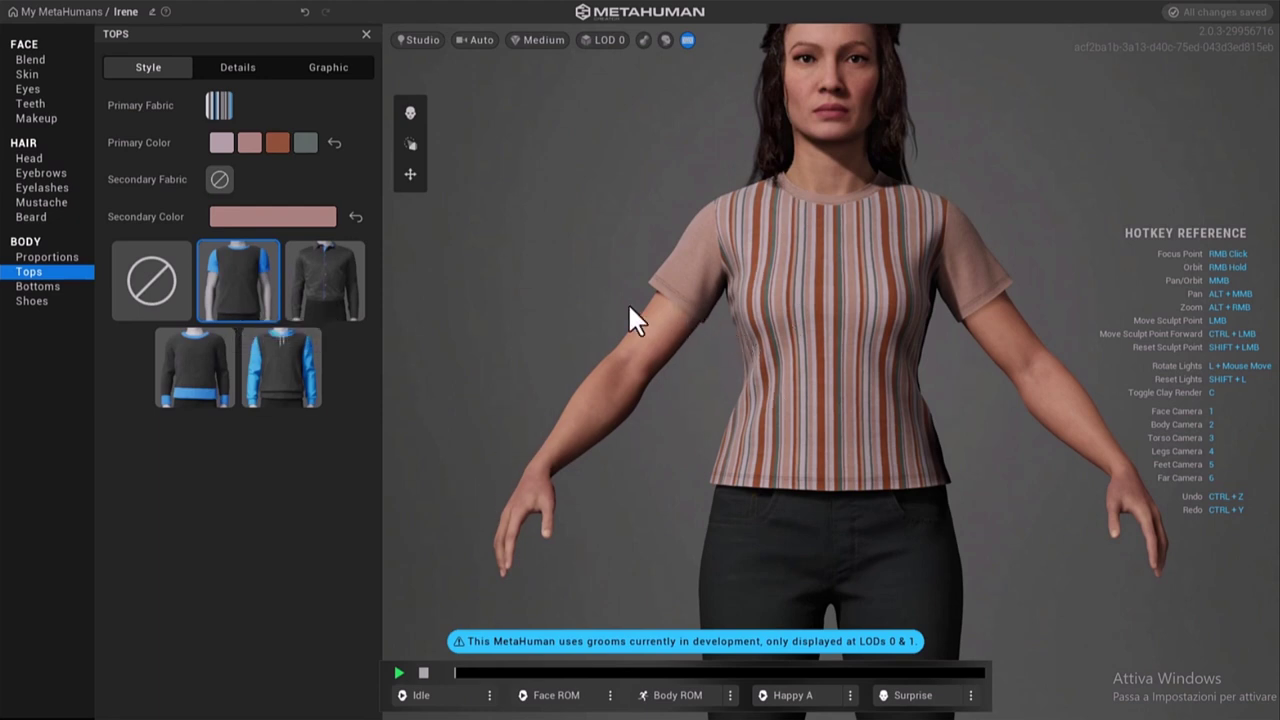
- Choose the Button Down Shirt top and set its fabric pattern to None after trying camouflage and checker
{"action": "left_click", "coordinate": [208, 363]}
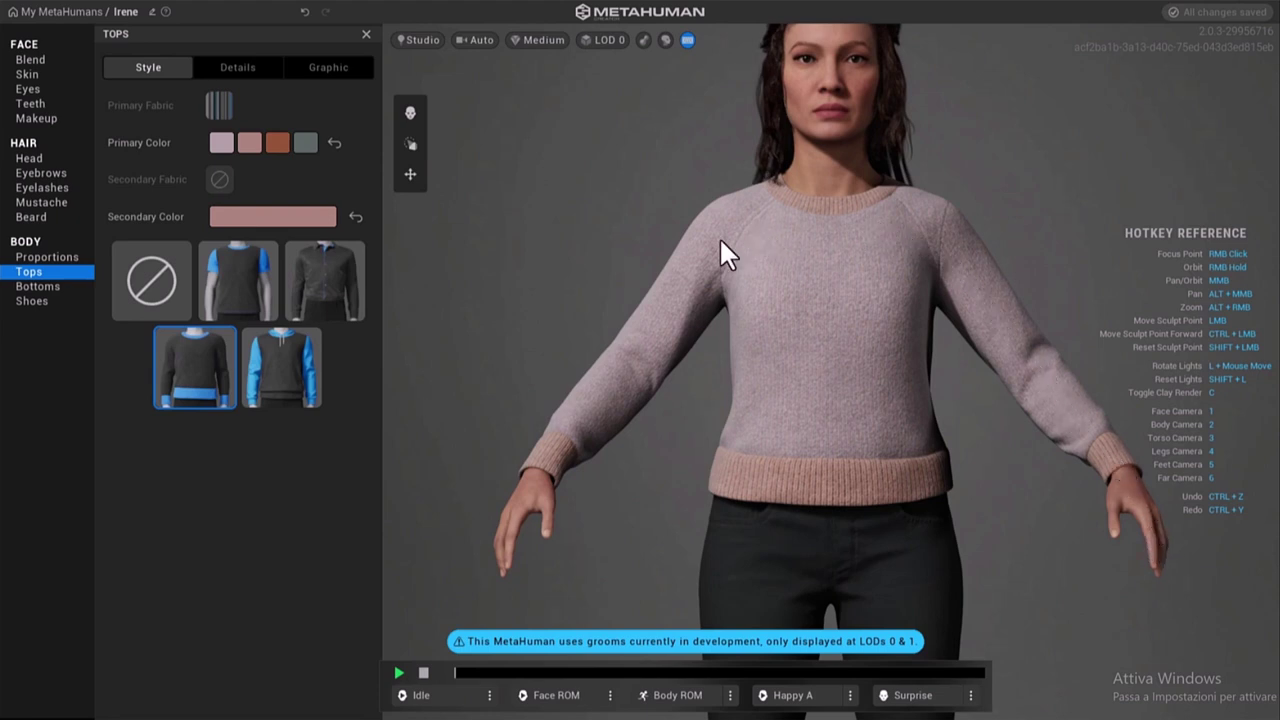
{"action": "scroll", "coordinate": [812, 296], "scroll_direction": "down", "scroll_amount": 3}
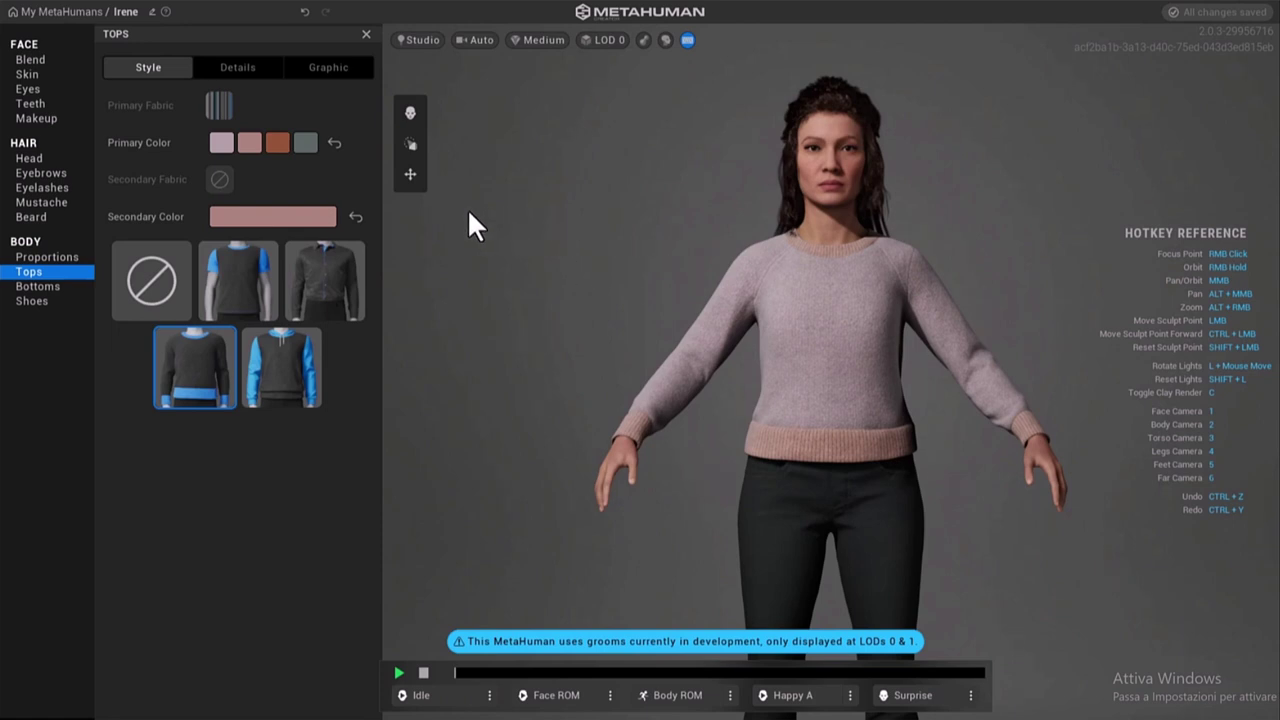
{"action": "left_click", "coordinate": [329, 252]}
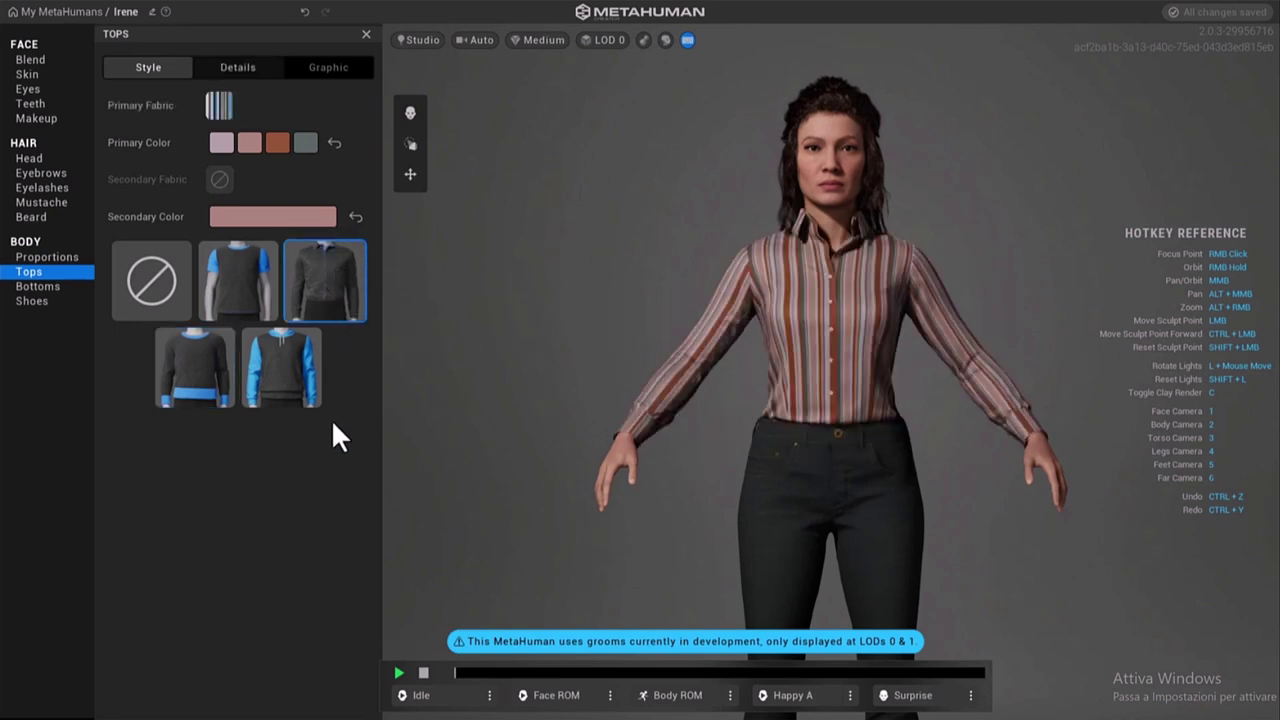
{"action": "left_click", "coordinate": [222, 102]}
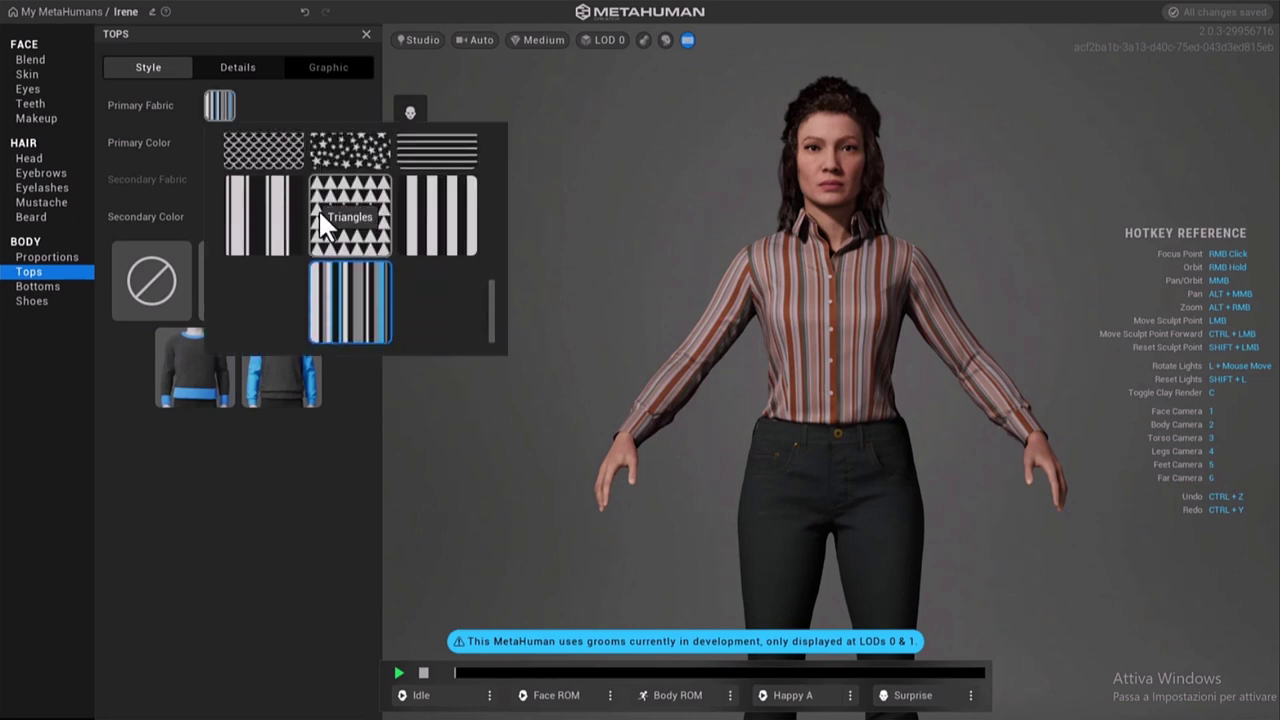
{"action": "scroll", "coordinate": [317, 224], "scroll_direction": "up", "scroll_amount": 1}
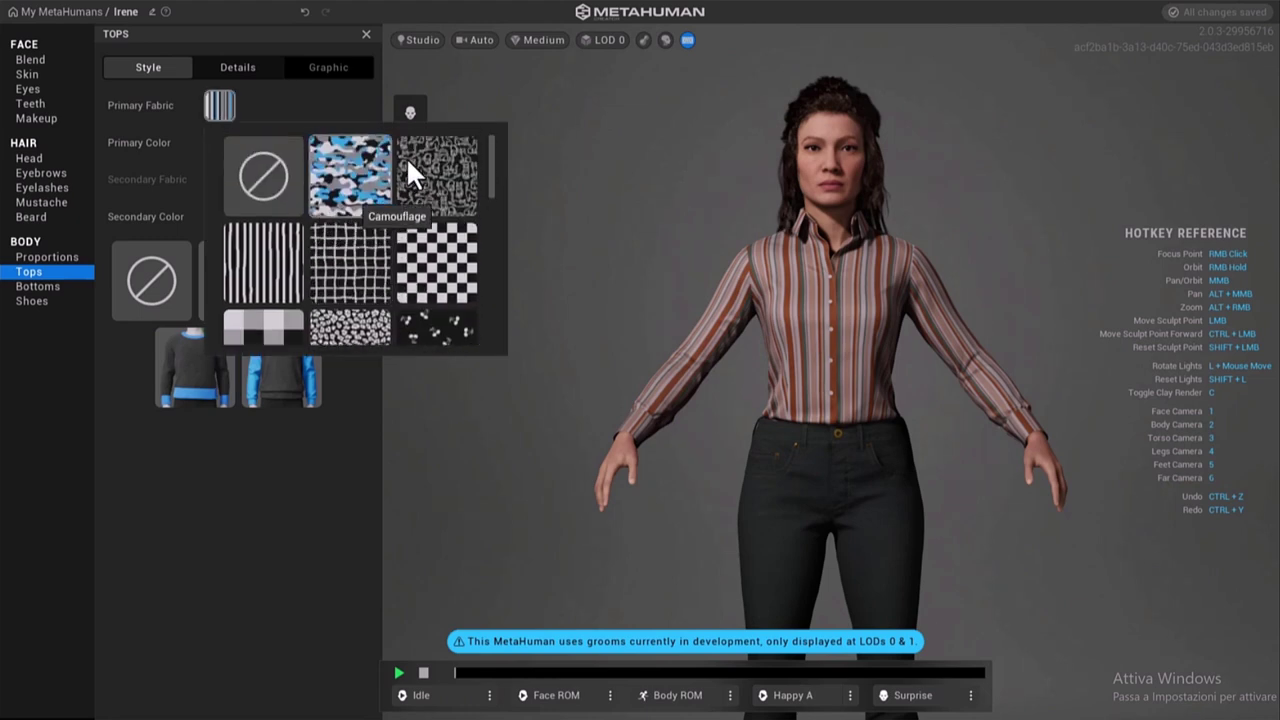
{"action": "left_click", "coordinate": [362, 177]}
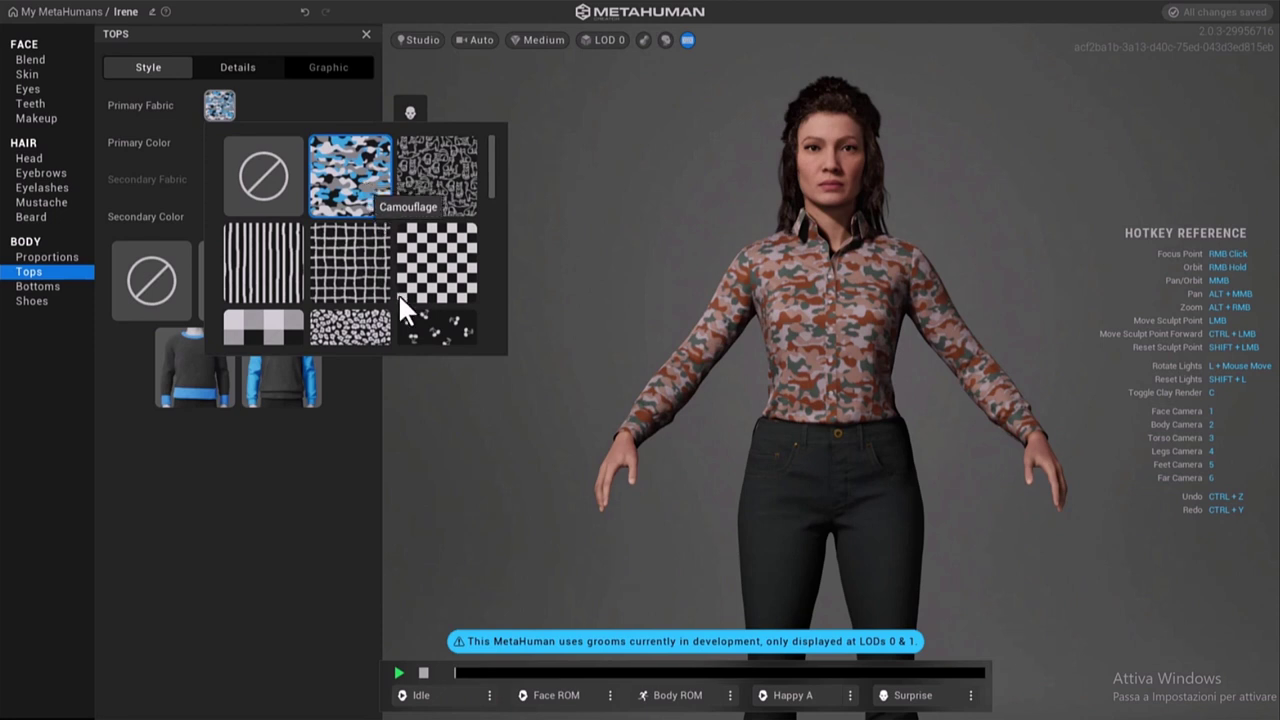
{"action": "left_click", "coordinate": [450, 264]}
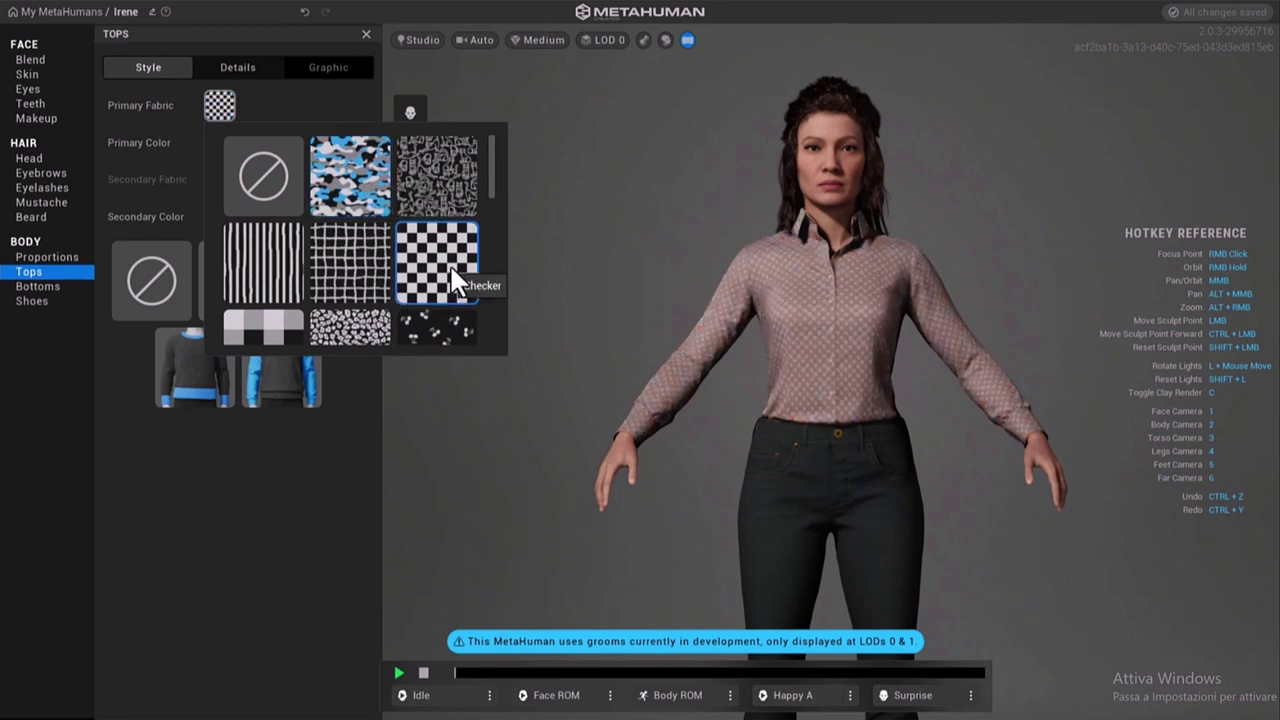
{"action": "left_click", "coordinate": [256, 175]}
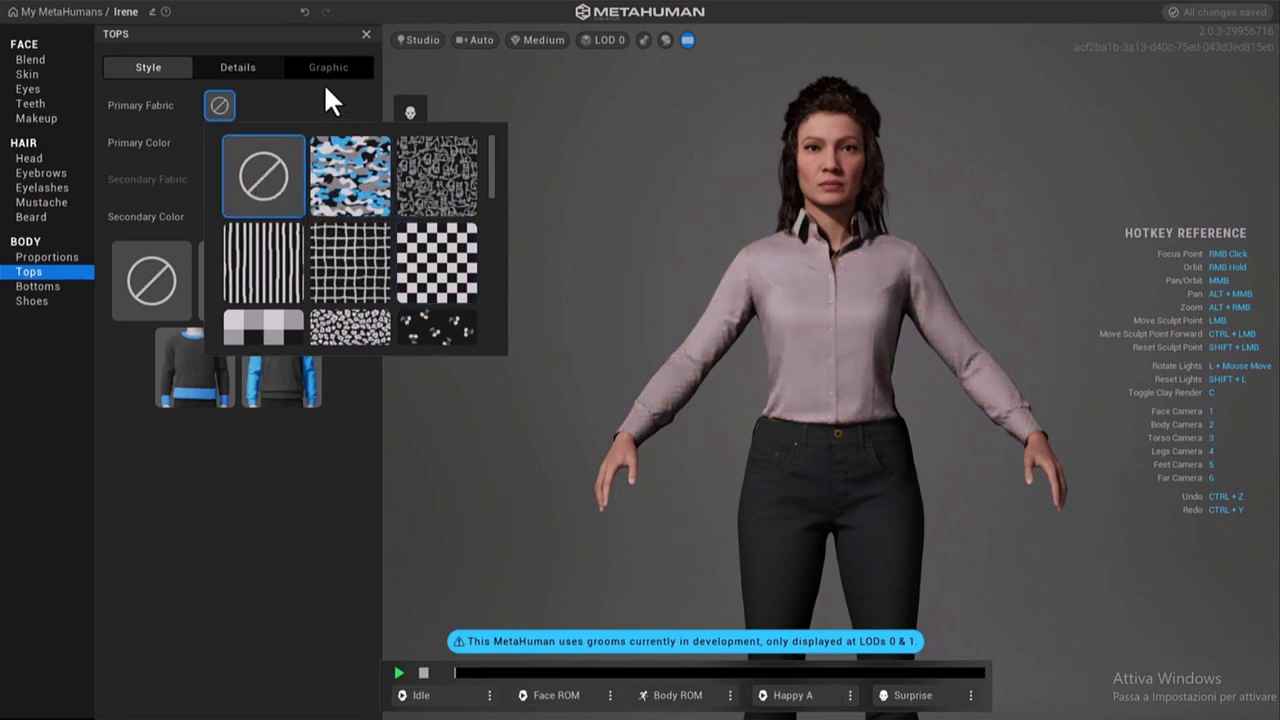
{"action": "left_click", "coordinate": [323, 83]}
- Colour the shirt black (000000) with dark red (410000) secondary, comparing against no top
{"action": "left_click", "coordinate": [281, 146]}
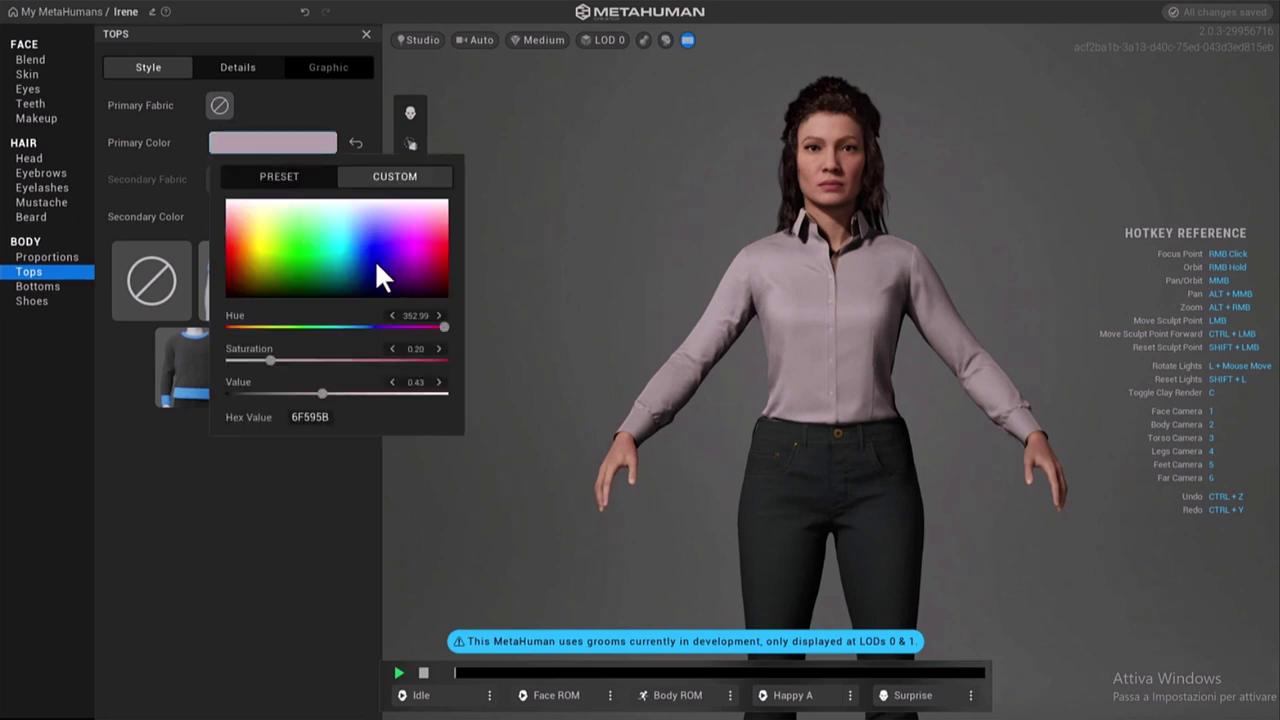
{"action": "left_click_drag", "start_coordinate": [380, 275], "coordinate": [225, 299]}
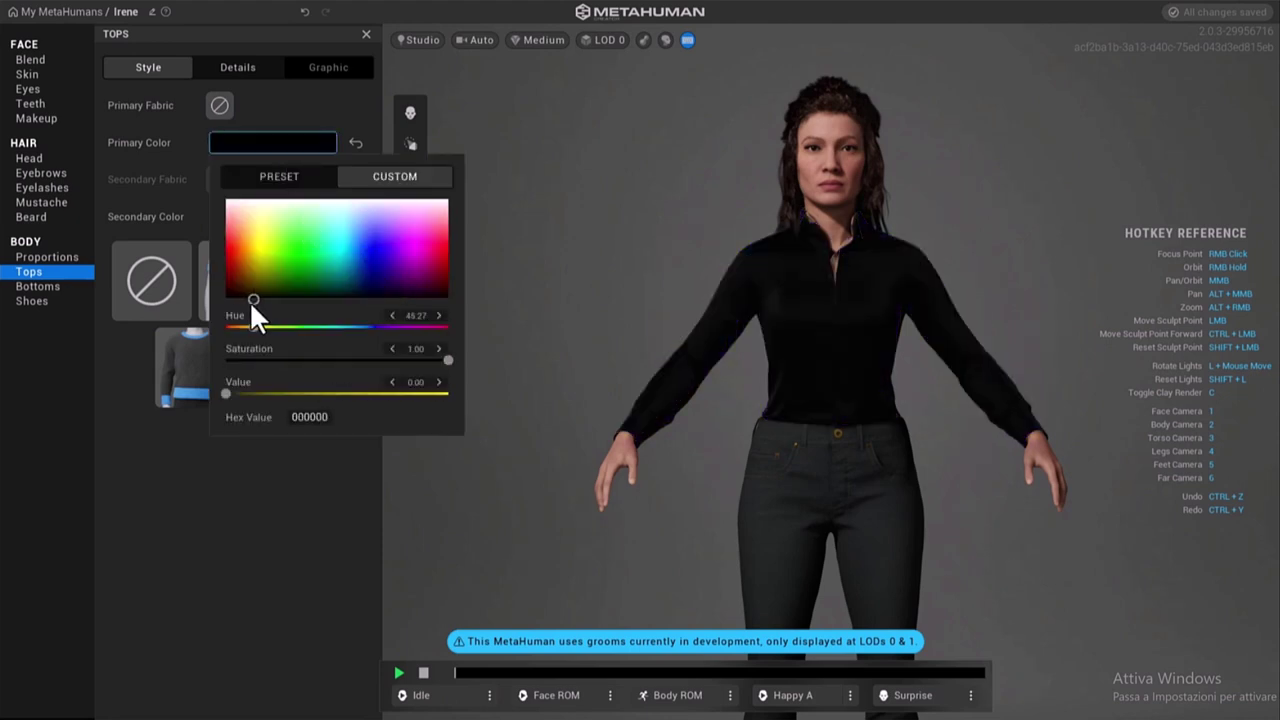
{"action": "left_click", "coordinate": [316, 100]}
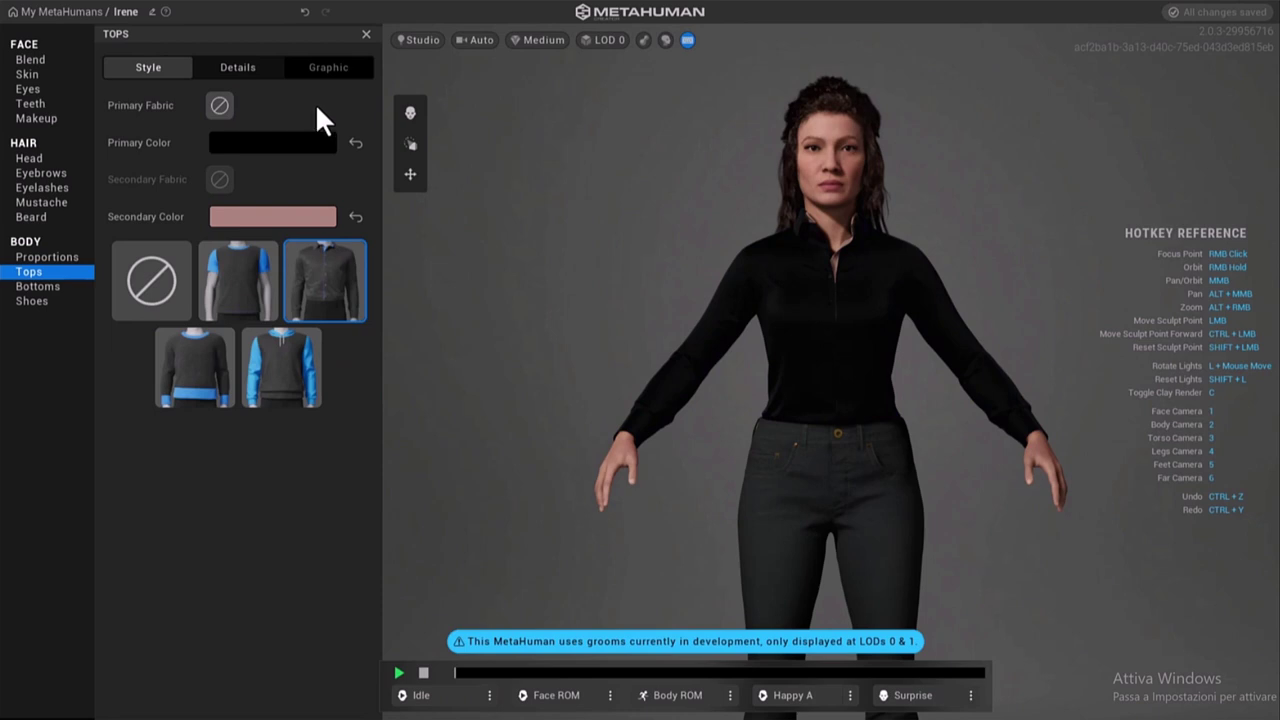
{"action": "left_click", "coordinate": [228, 214]}
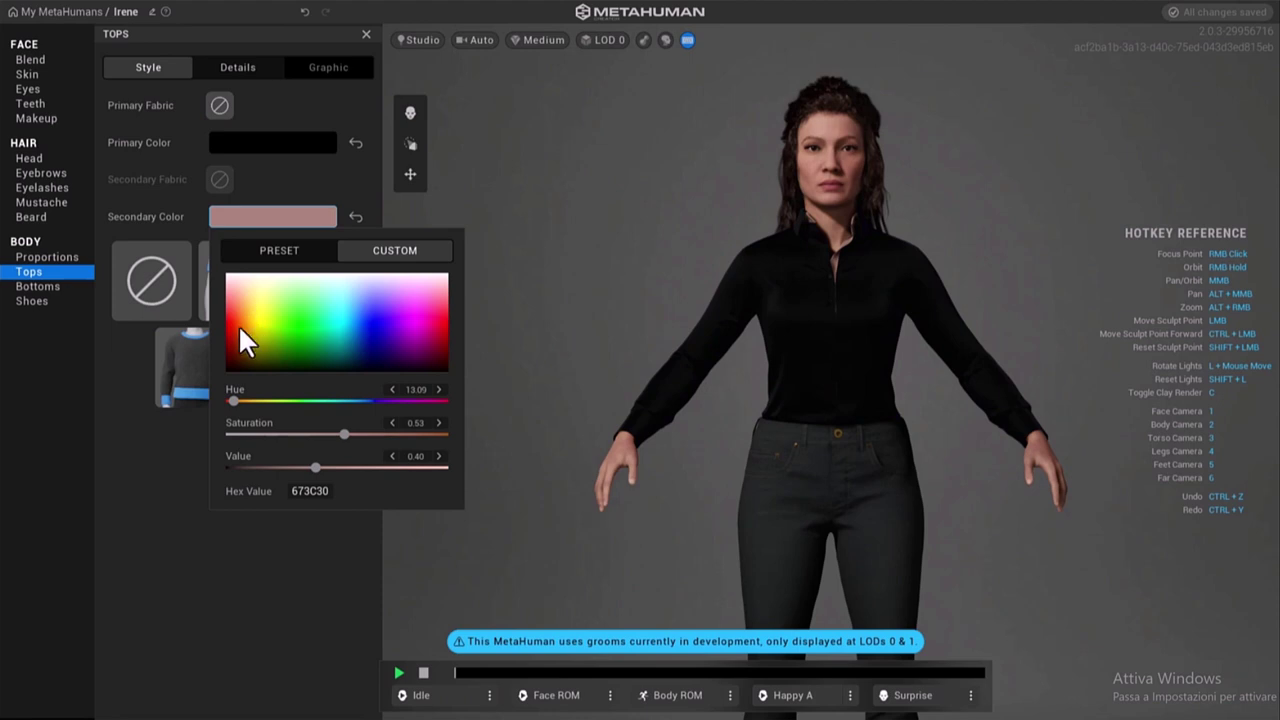
{"action": "mouse_move", "coordinate": [238, 324]}
{"action": "left_mouse_down"}
{"action": "mouse_move", "coordinate": [298, 316]}
{"action": "mouse_move", "coordinate": [335, 274]}
{"action": "mouse_move", "coordinate": [414, 297]}
{"action": "mouse_move", "coordinate": [404, 352]}
{"action": "mouse_move", "coordinate": [446, 361]}
{"action": "mouse_move", "coordinate": [452, 380]}
{"action": "mouse_move", "coordinate": [459, 362]}
{"action": "left_mouse_up"}
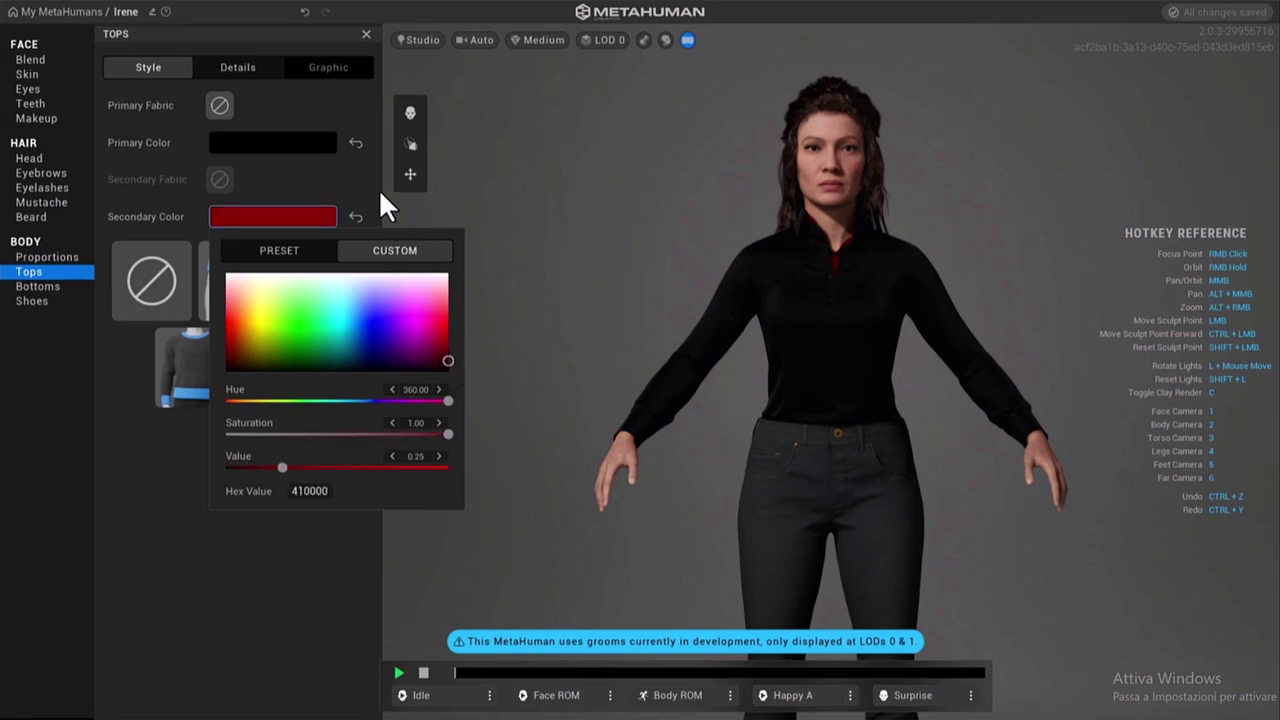
{"action": "left_click", "coordinate": [335, 186]}
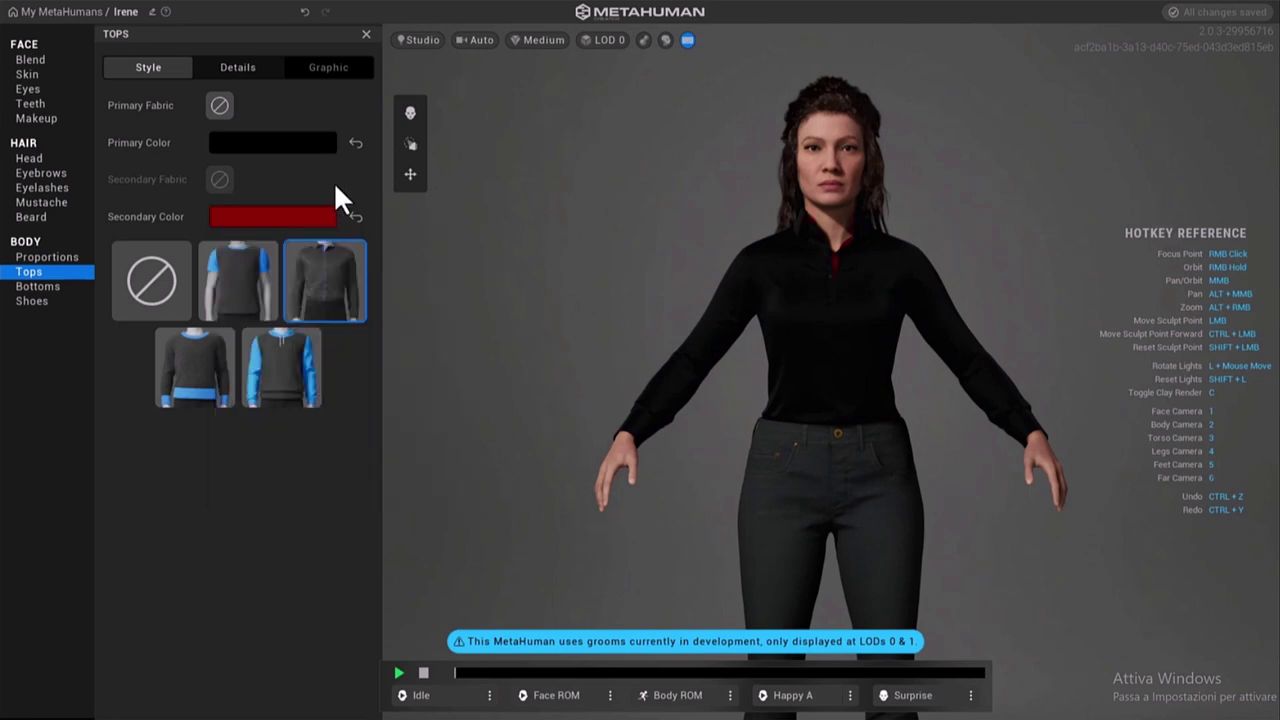
{"action": "left_click", "coordinate": [176, 283]}
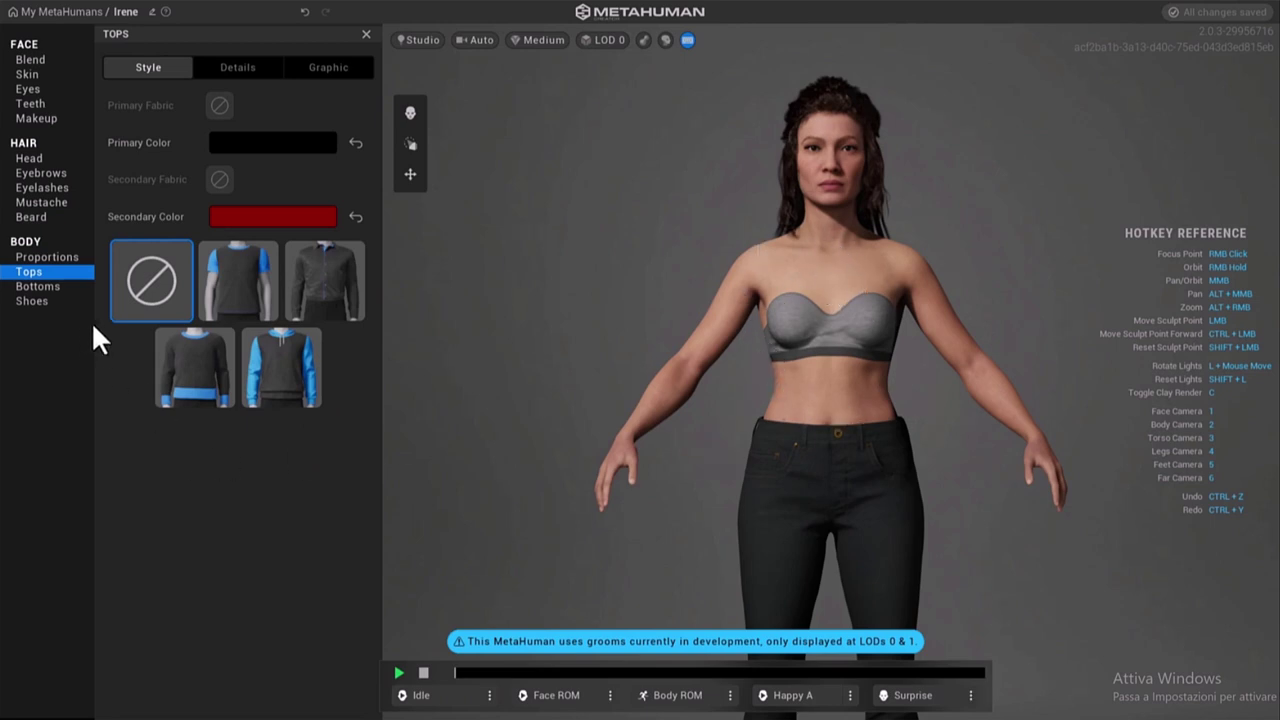
{"action": "left_click", "coordinate": [358, 288]}
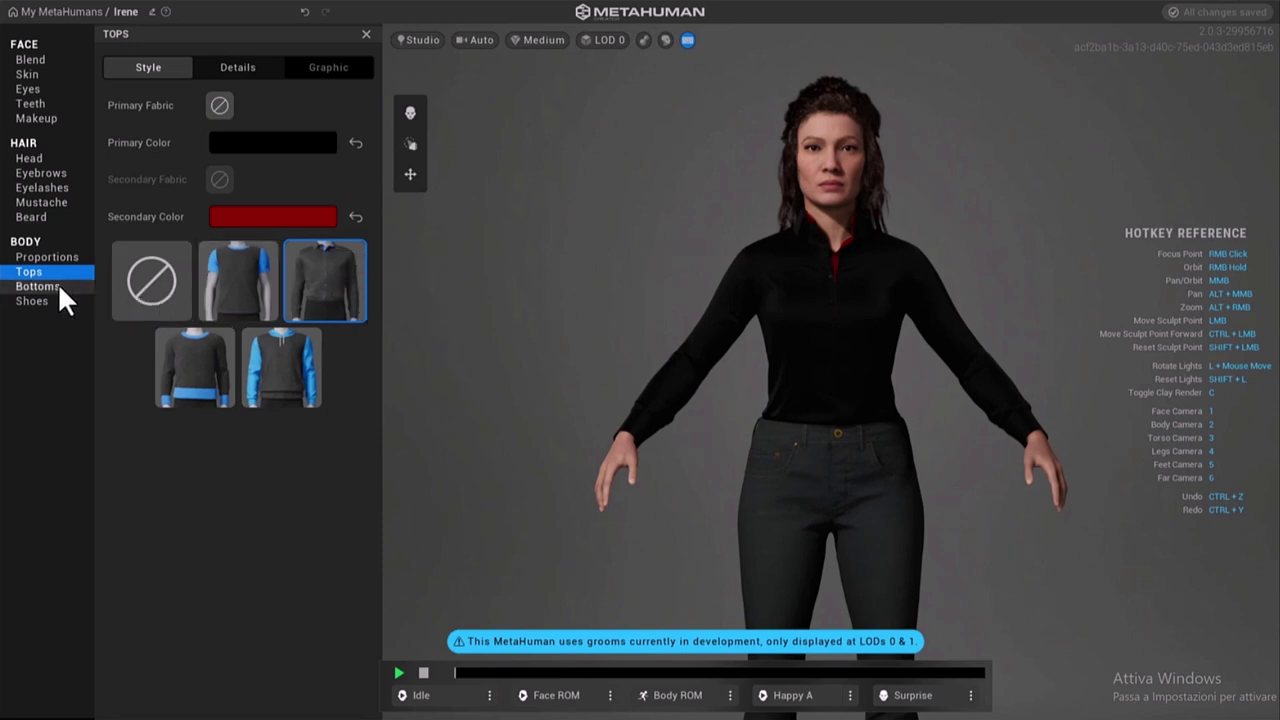
- In Bottoms, try jeans, yoga leggings, slacks and cargo pants, then choose slim jeans
{"action": "left_click", "coordinate": [55, 285]}
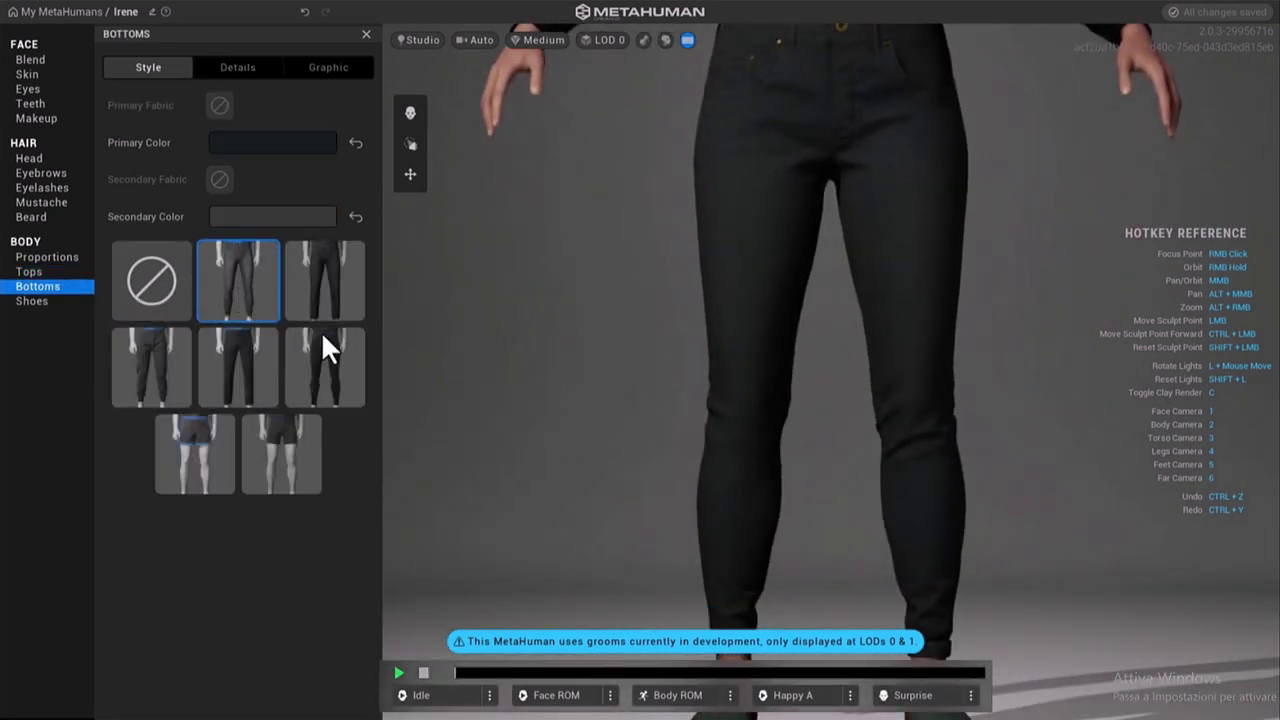
{"action": "left_click", "coordinate": [322, 268]}
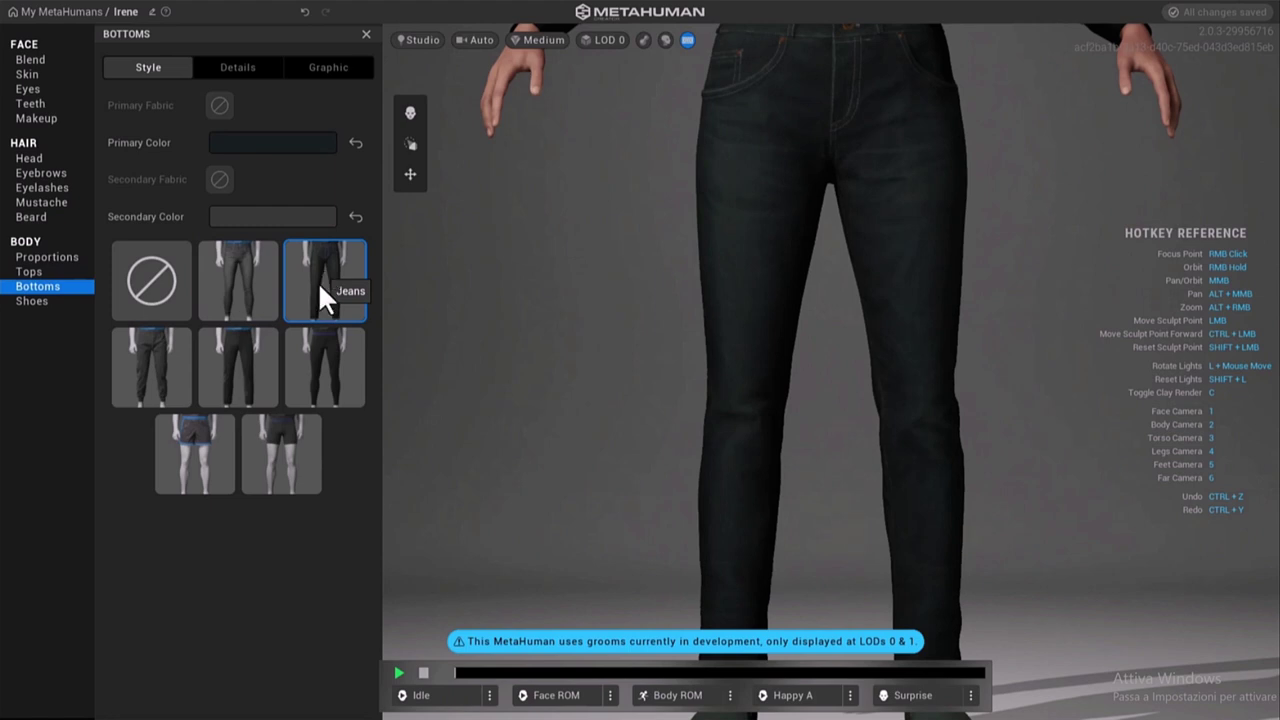
{"action": "left_click", "coordinate": [316, 378]}
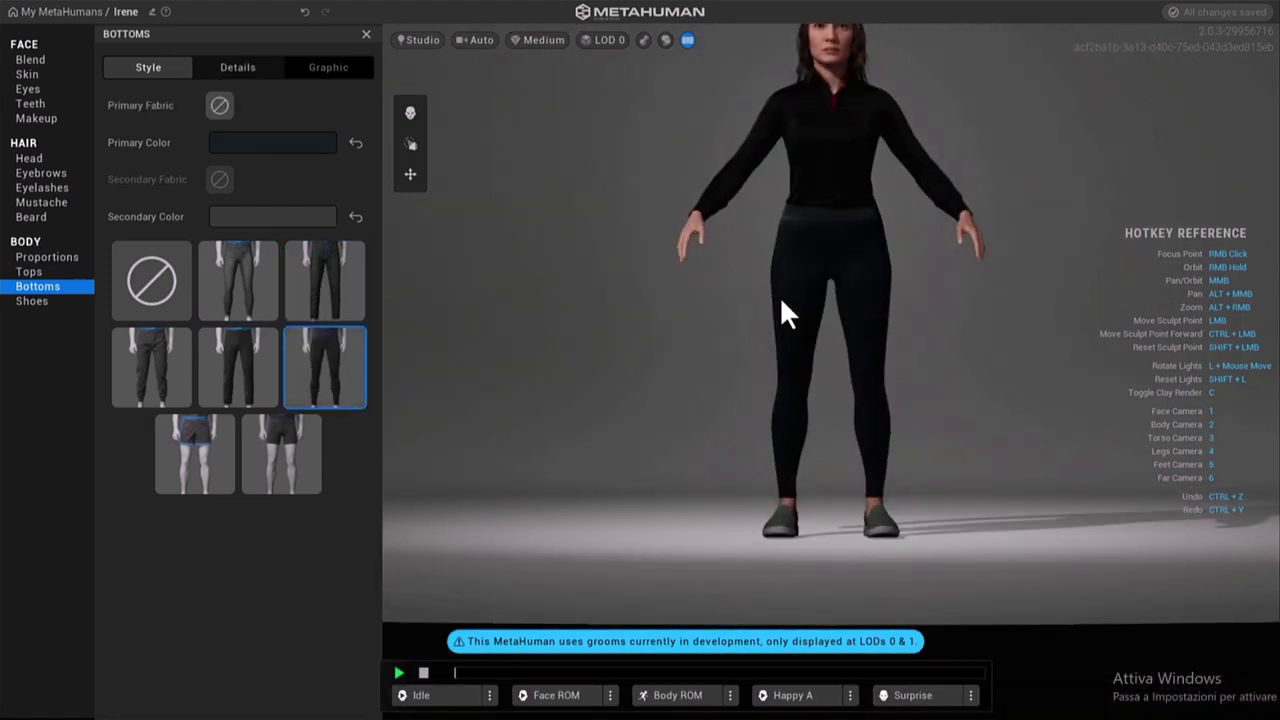
{"action": "left_click", "coordinate": [214, 364]}
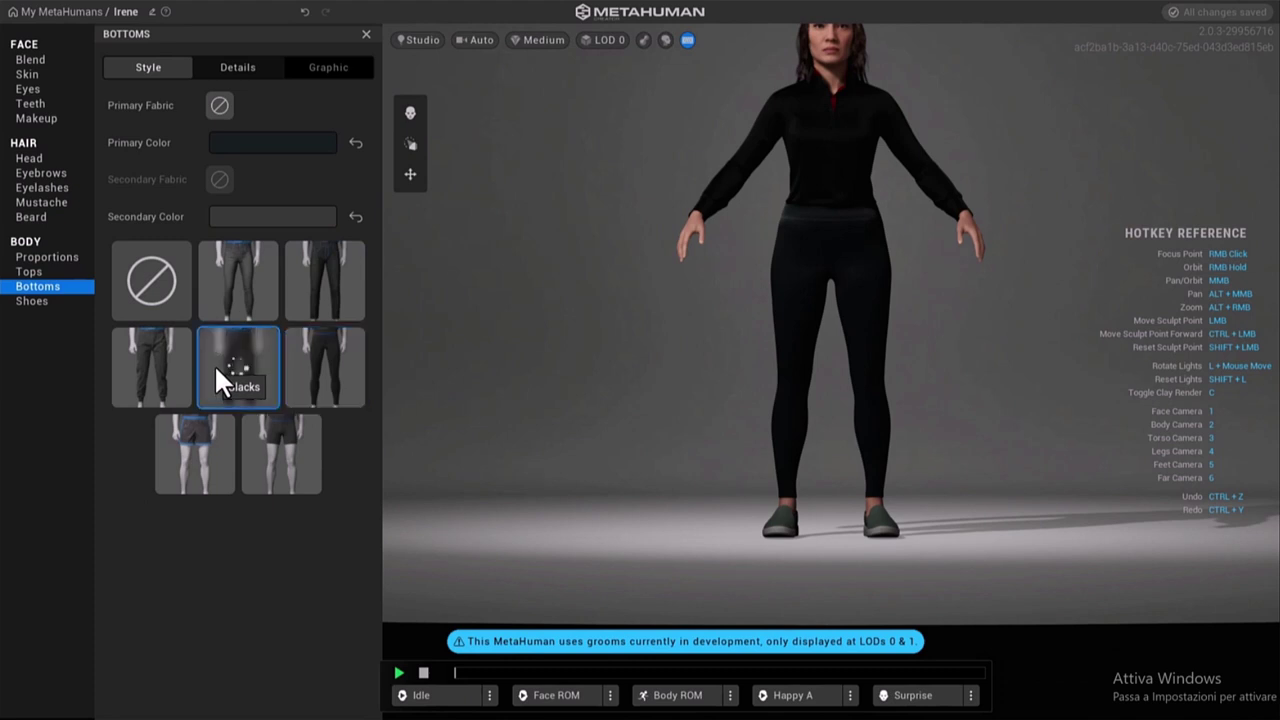
{"action": "left_click", "coordinate": [162, 378]}
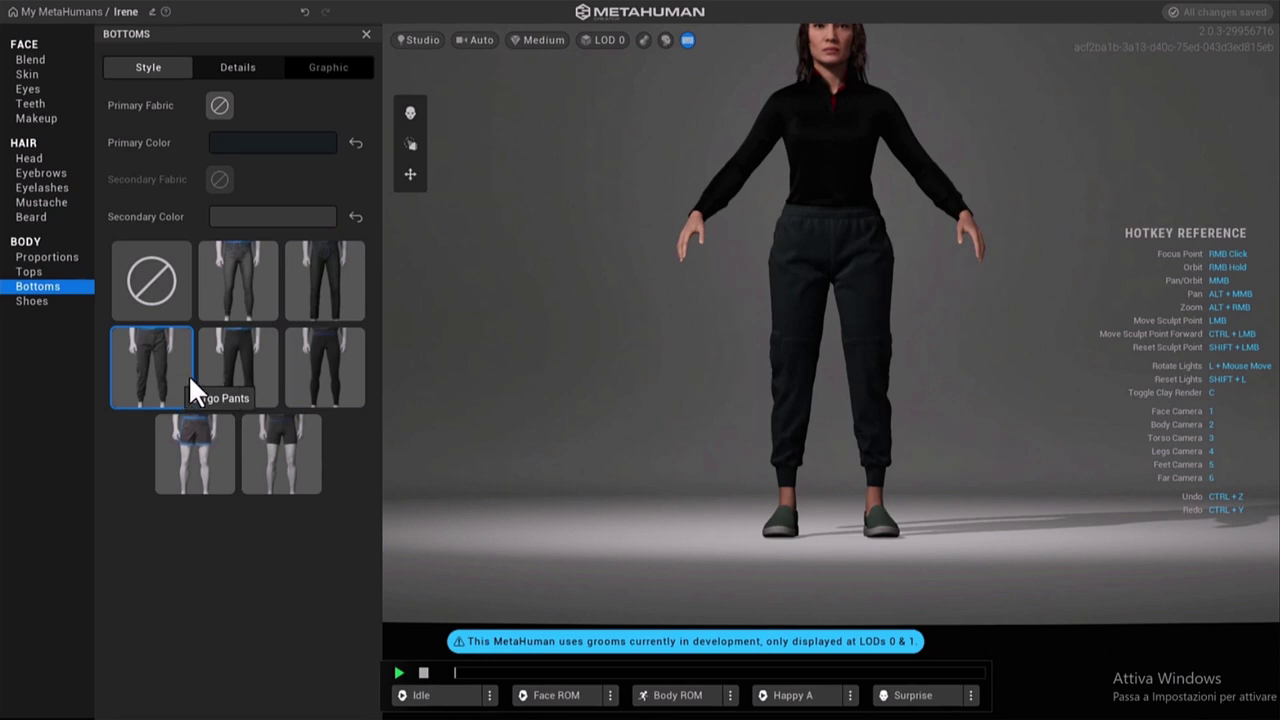
{"action": "left_click", "coordinate": [220, 293]}
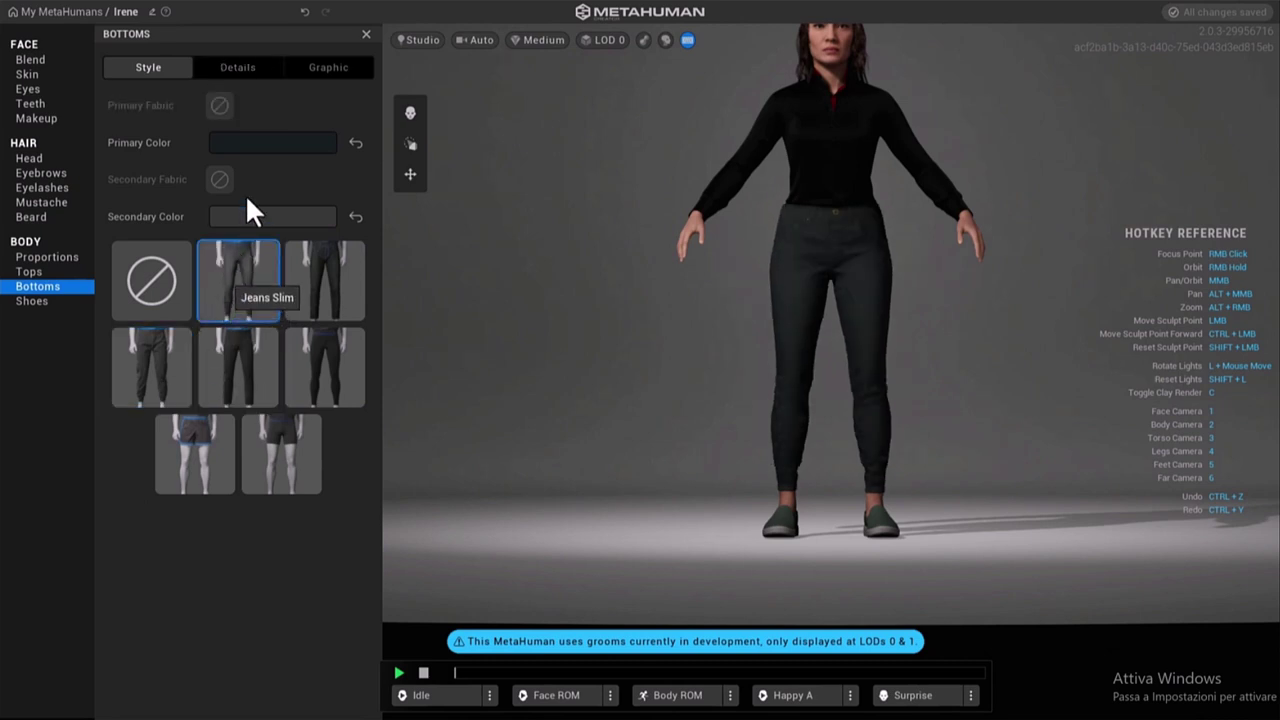
- Set the jeans' primary colour to pure black and secondary colour to dark red
{"action": "left_click", "coordinate": [237, 144]}
{"action": "left_click_drag", "start_coordinate": [314, 268], "coordinate": [182, 305]}
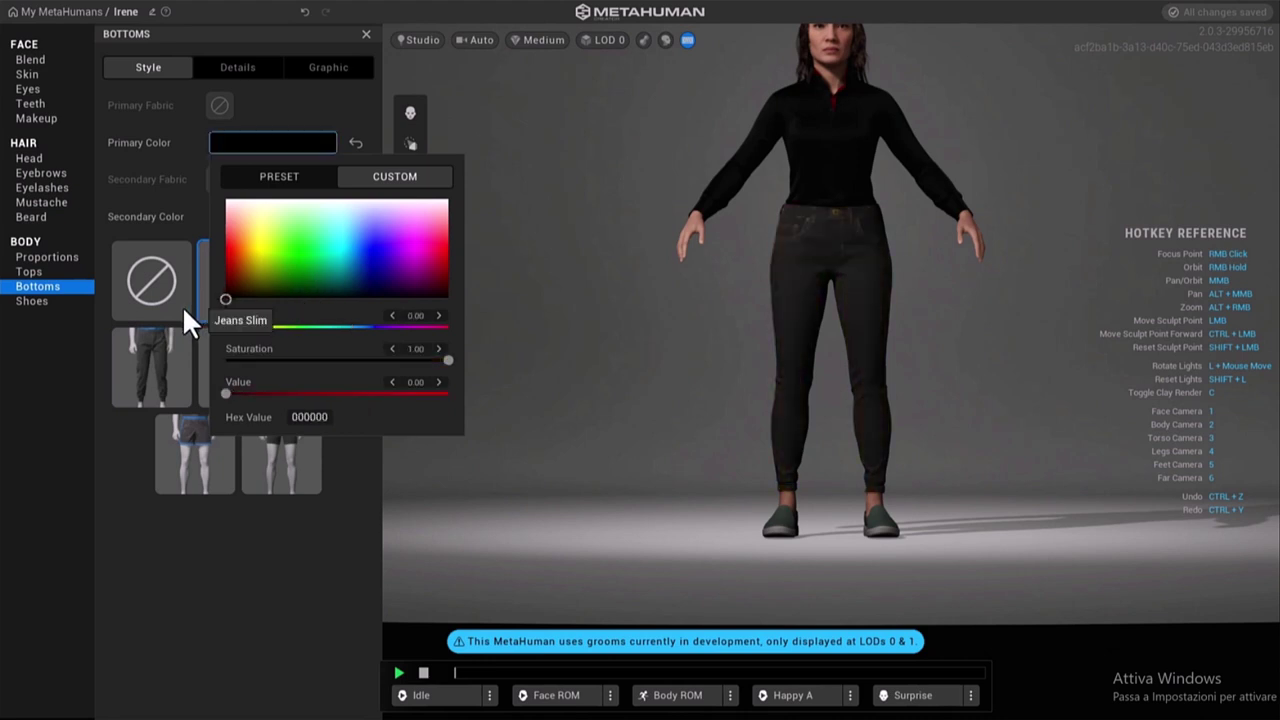
{"action": "left_click", "coordinate": [293, 107]}
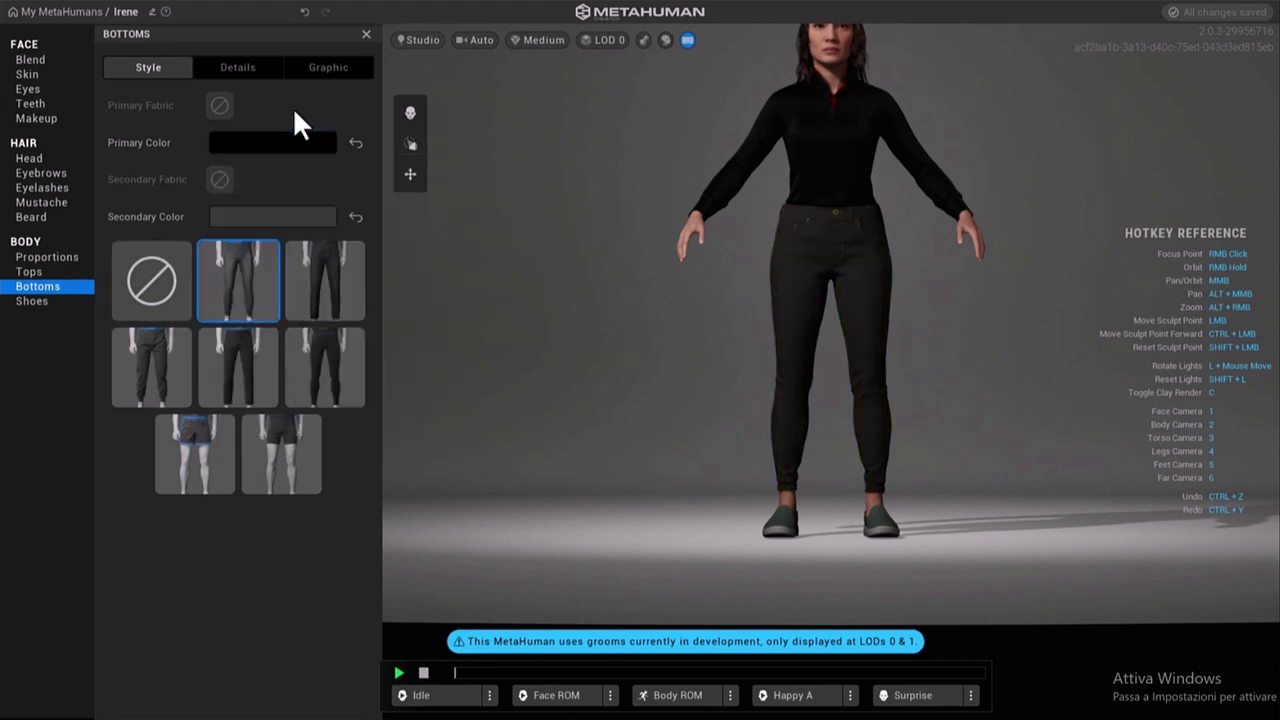
{"action": "left_click", "coordinate": [265, 217]}
{"action": "mouse_move", "coordinate": [247, 362]}
{"action": "left_mouse_down"}
{"action": "mouse_move", "coordinate": [387, 310]}
{"action": "mouse_move", "coordinate": [316, 322]}
{"action": "mouse_move", "coordinate": [299, 306]}
{"action": "mouse_move", "coordinate": [317, 286]}
{"action": "mouse_move", "coordinate": [458, 372]}
{"action": "mouse_move", "coordinate": [504, 298]}
{"action": "mouse_move", "coordinate": [500, 378]}
{"action": "mouse_move", "coordinate": [510, 357]}
{"action": "left_mouse_up"}
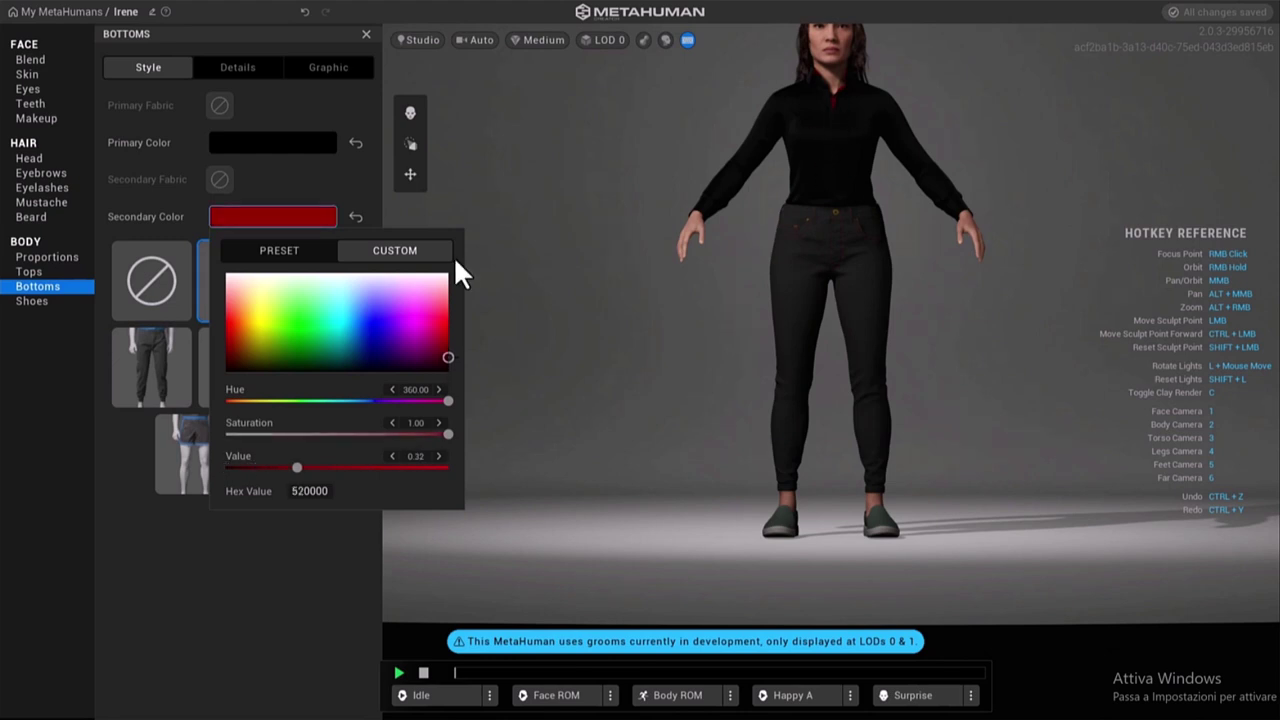
{"action": "left_click", "coordinate": [306, 184]}
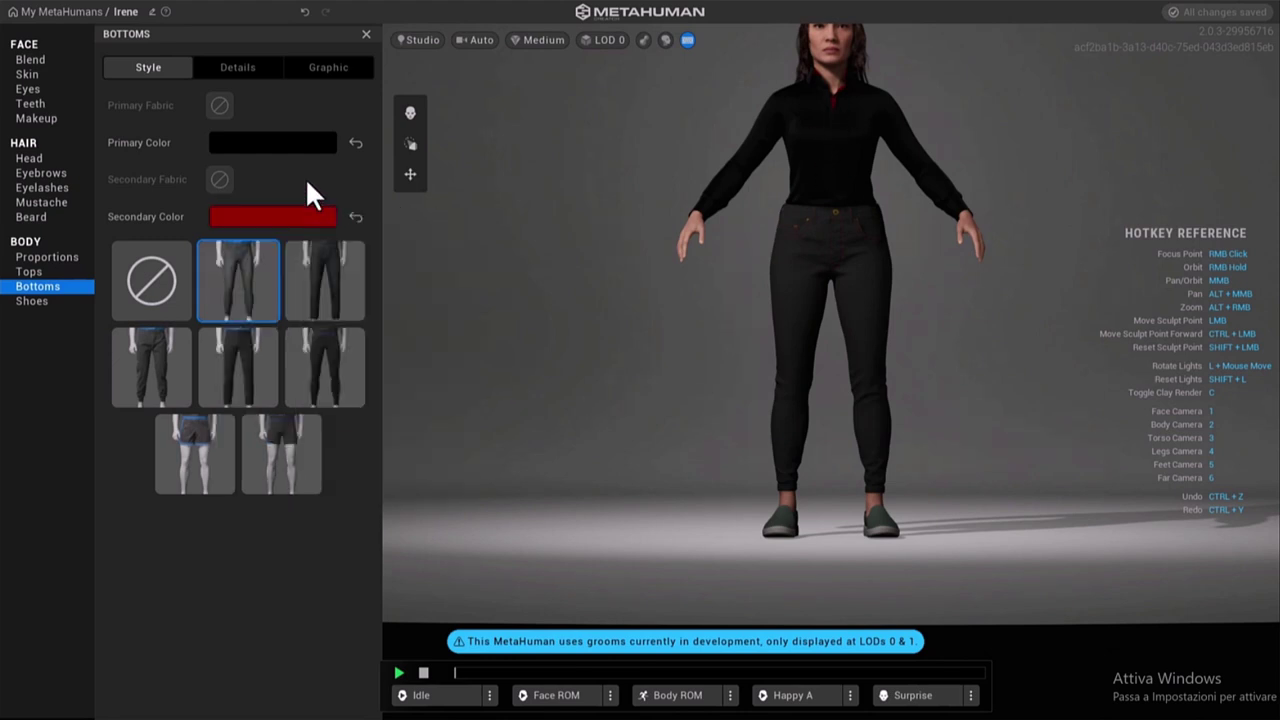
- Compare no trousers and the other jeans style, keeping the slim jeans
{"action": "left_click", "coordinate": [149, 273]}
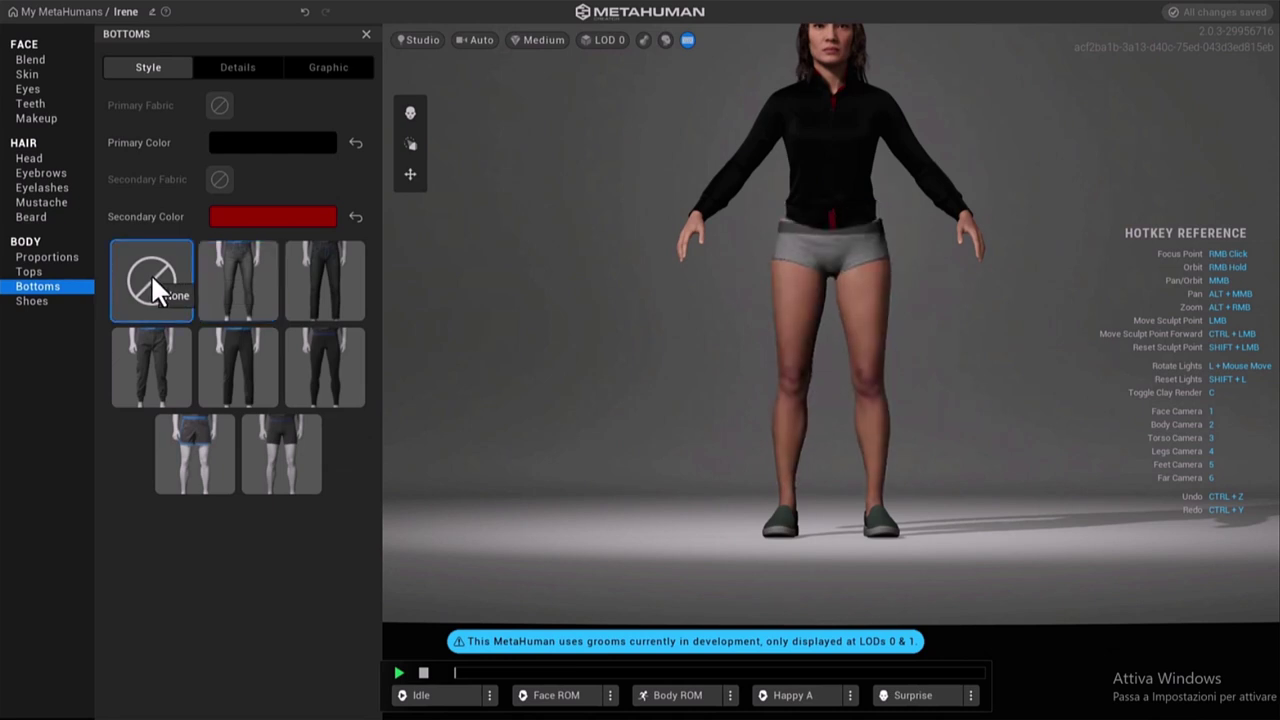
{"action": "left_click", "coordinate": [224, 281]}
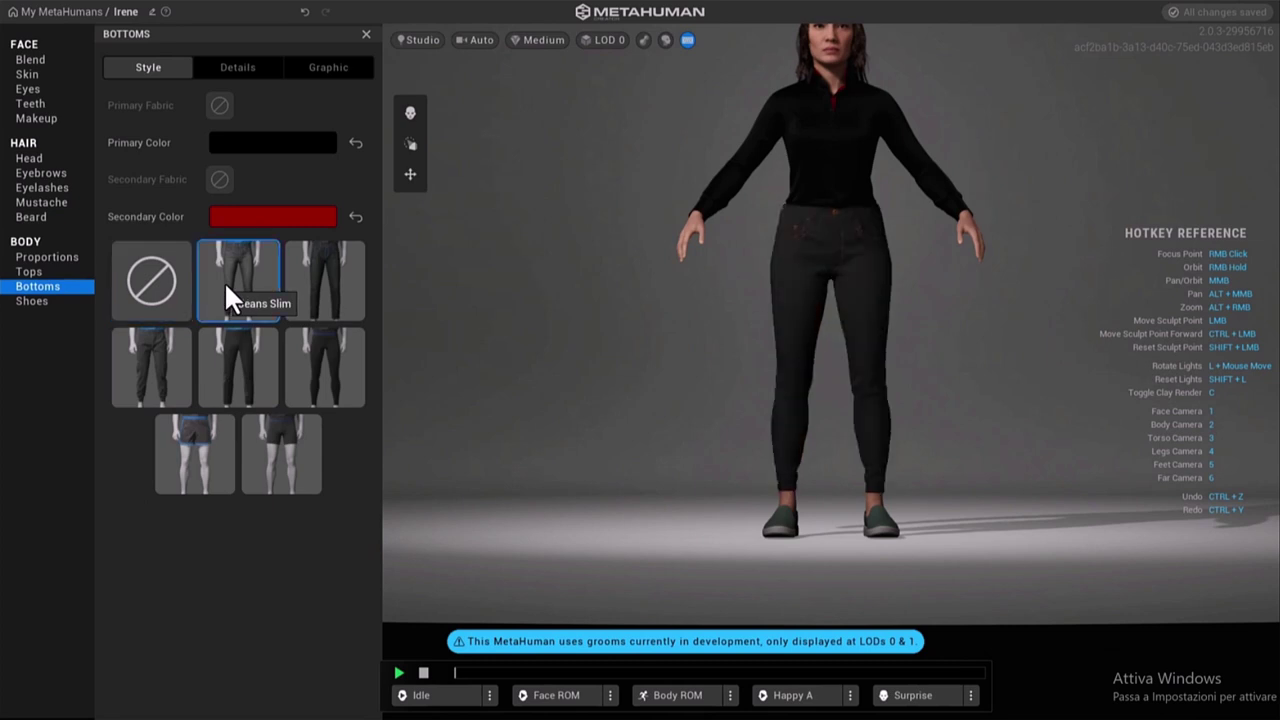
{"action": "left_click", "coordinate": [318, 277]}
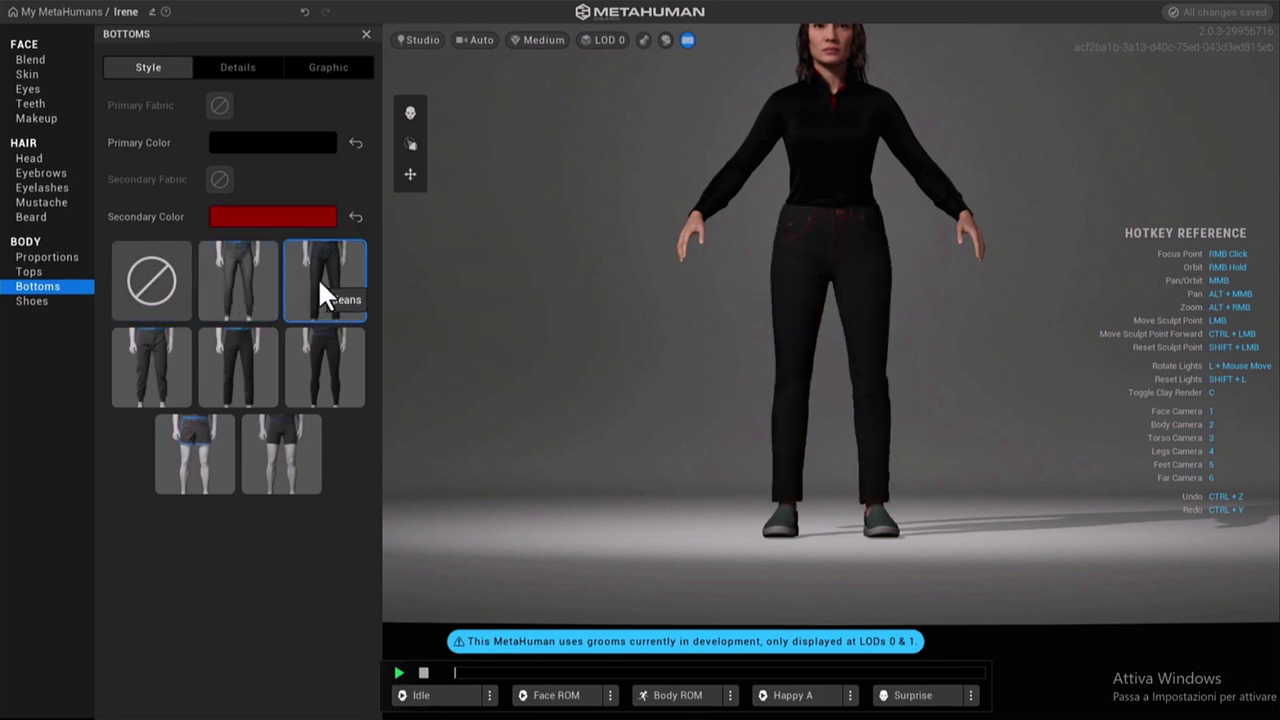
{"action": "left_click", "coordinate": [262, 285]}
- Put Irene in black boots with dark red laces, then show the body Proportions presets
{"action": "left_click", "coordinate": [55, 296]}
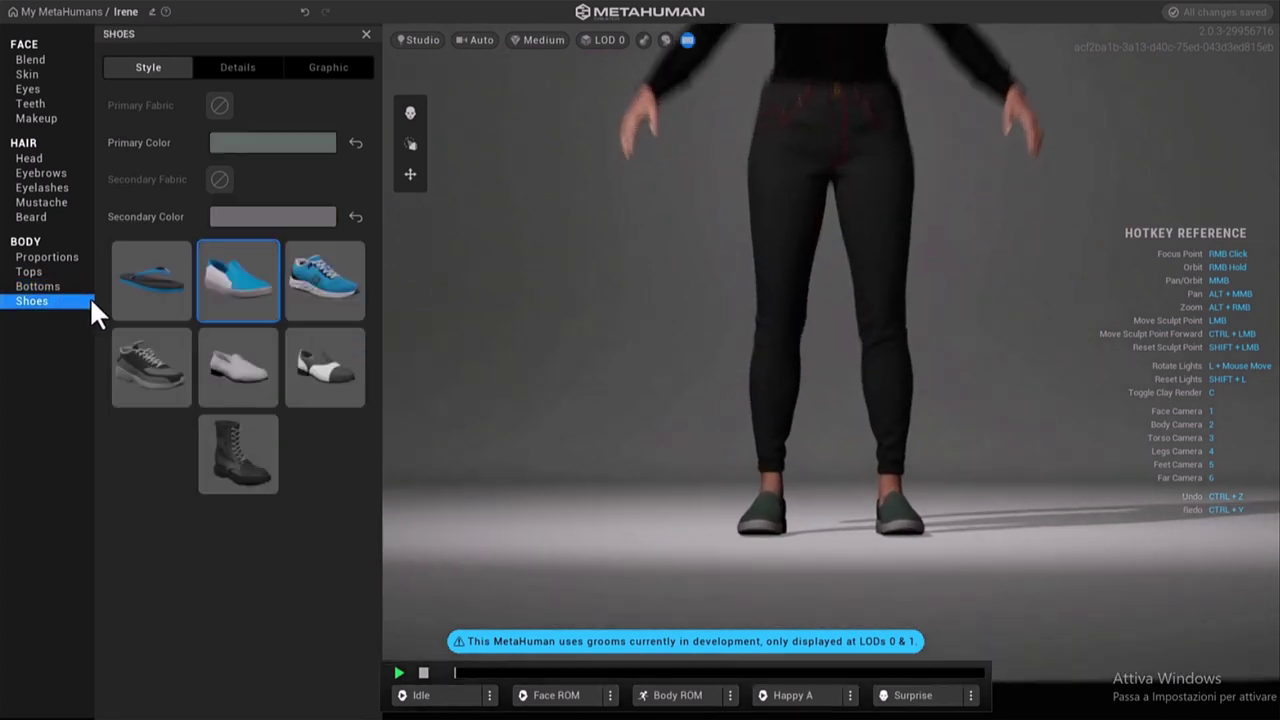
{"action": "left_click", "coordinate": [222, 437]}
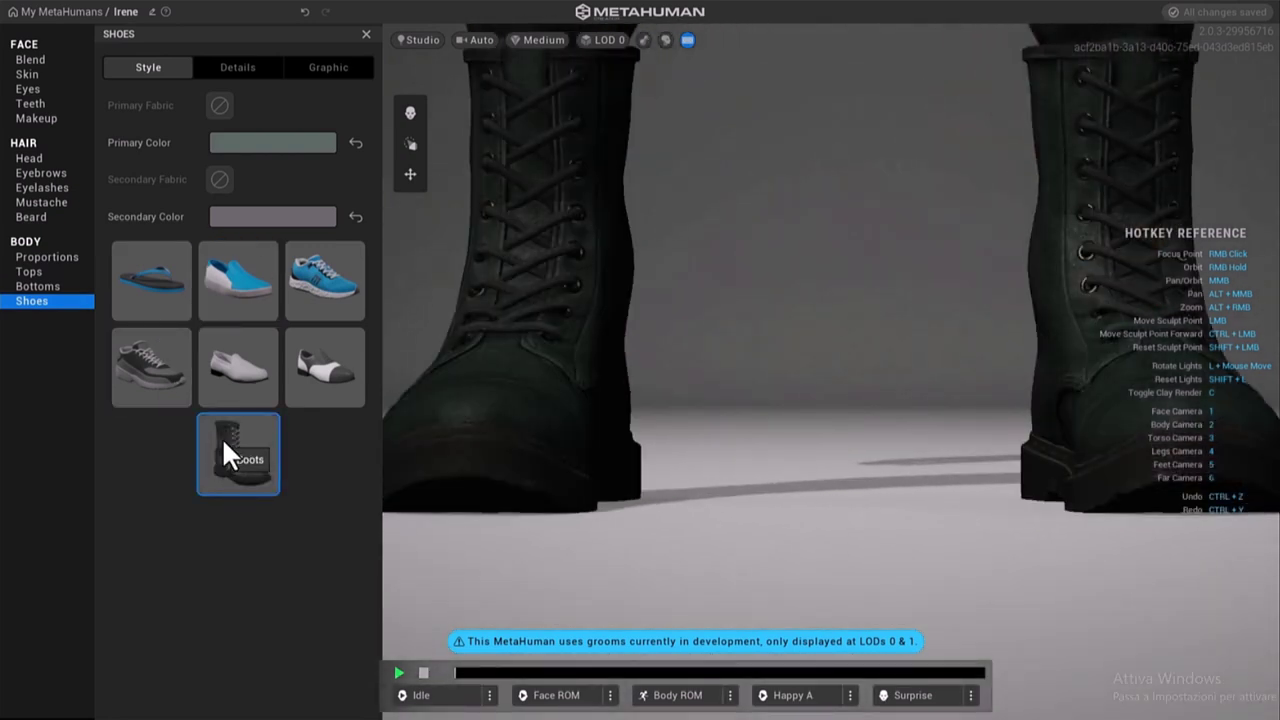
{"action": "left_click", "coordinate": [268, 146]}
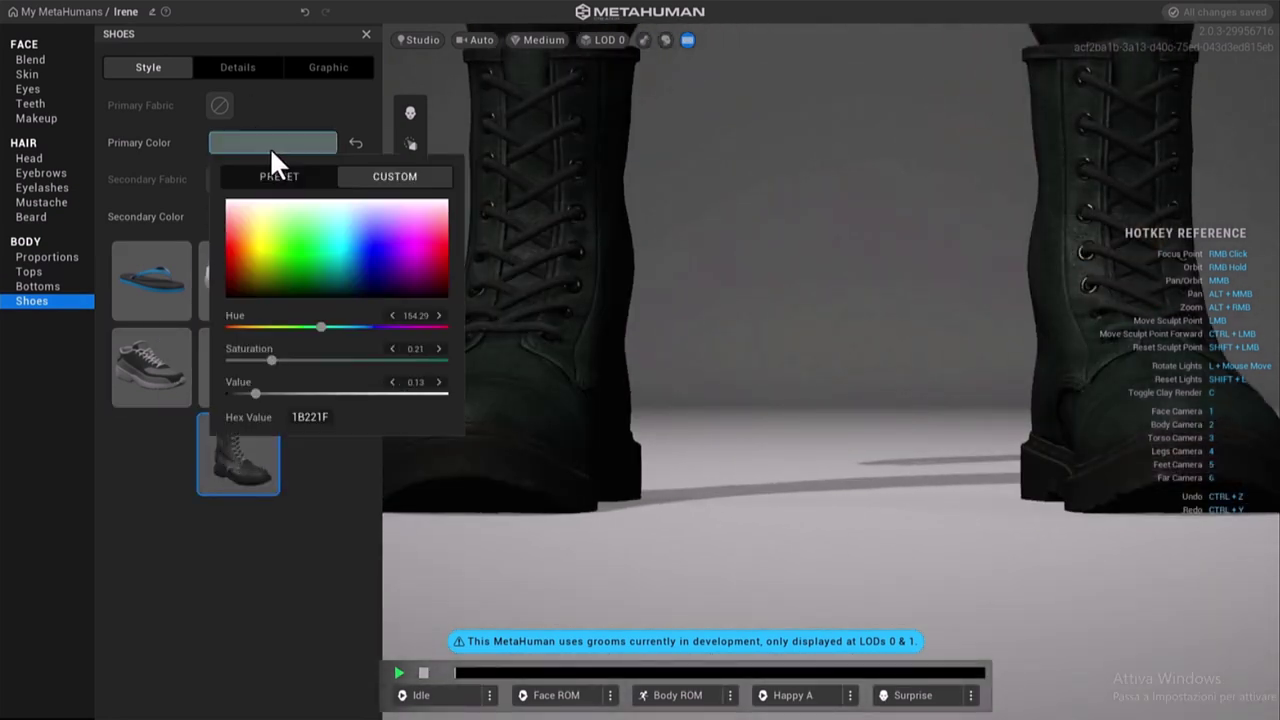
{"action": "left_click_drag", "start_coordinate": [255, 280], "coordinate": [178, 340]}
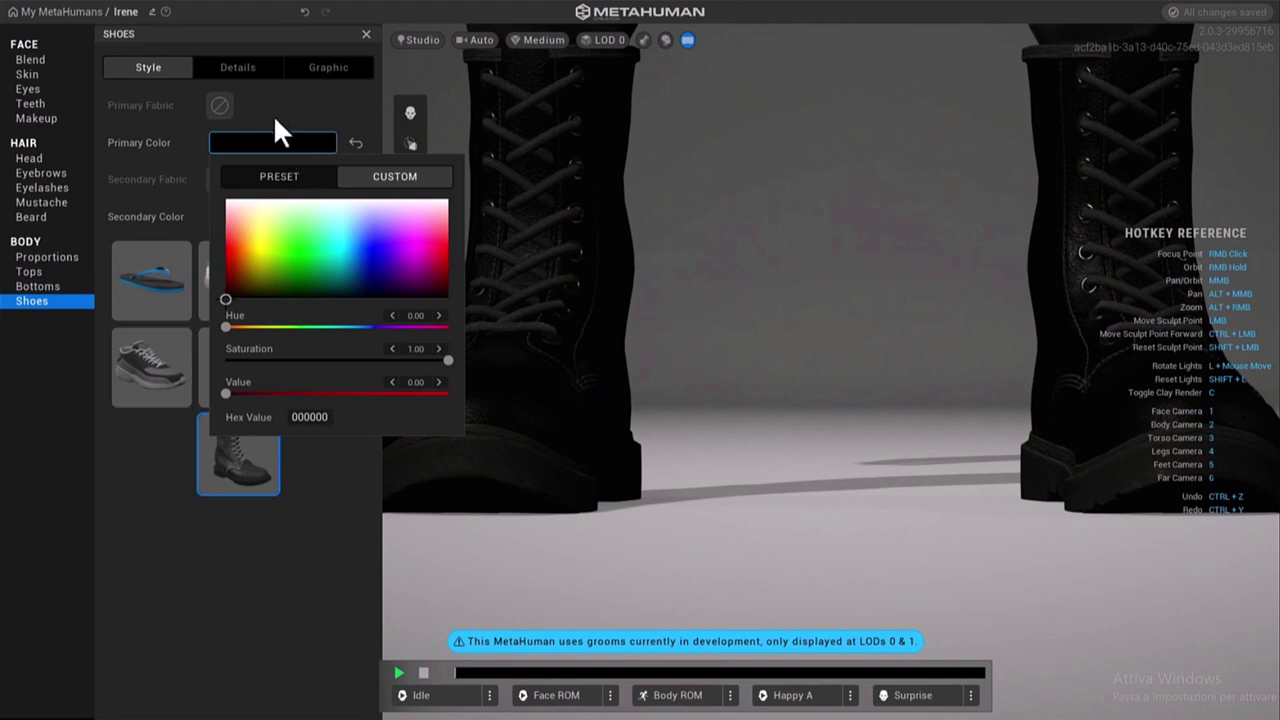
{"action": "left_click", "coordinate": [270, 143]}
{"action": "left_click", "coordinate": [260, 216]}
{"action": "left_click_drag", "start_coordinate": [381, 319], "coordinate": [462, 364]}
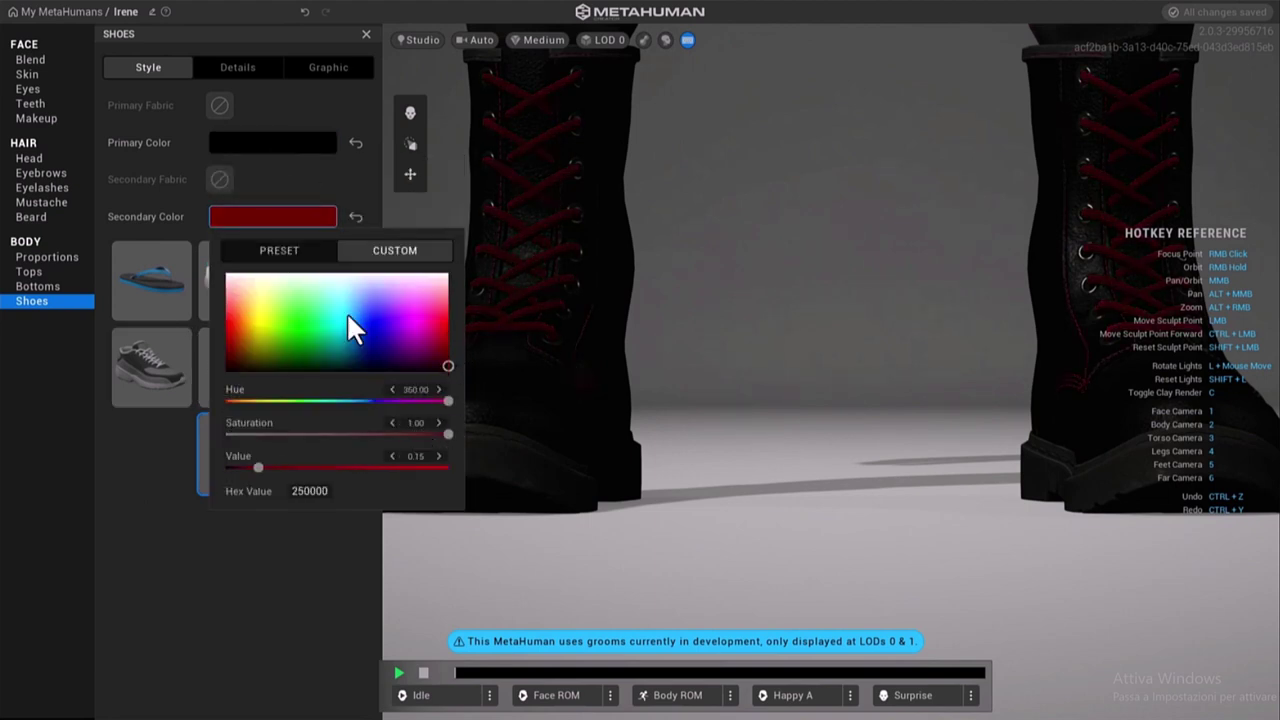
{"action": "left_click", "coordinate": [297, 185]}
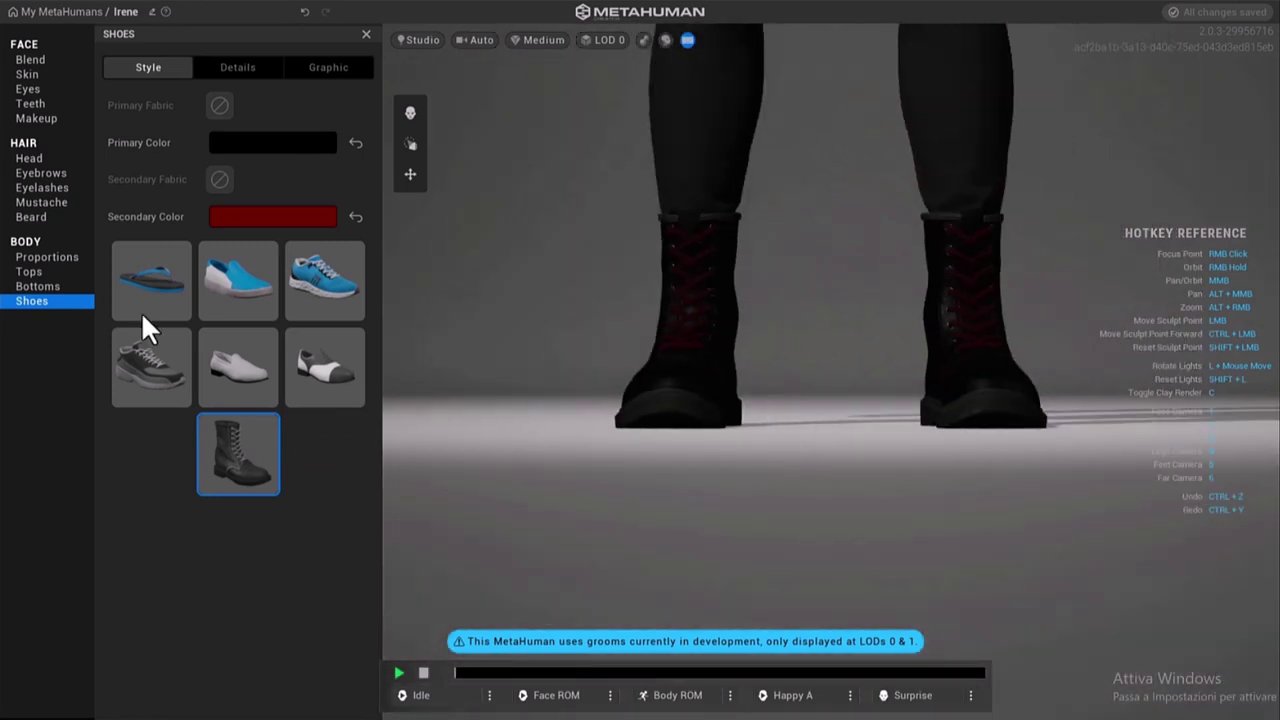
{"action": "left_click", "coordinate": [80, 257]}
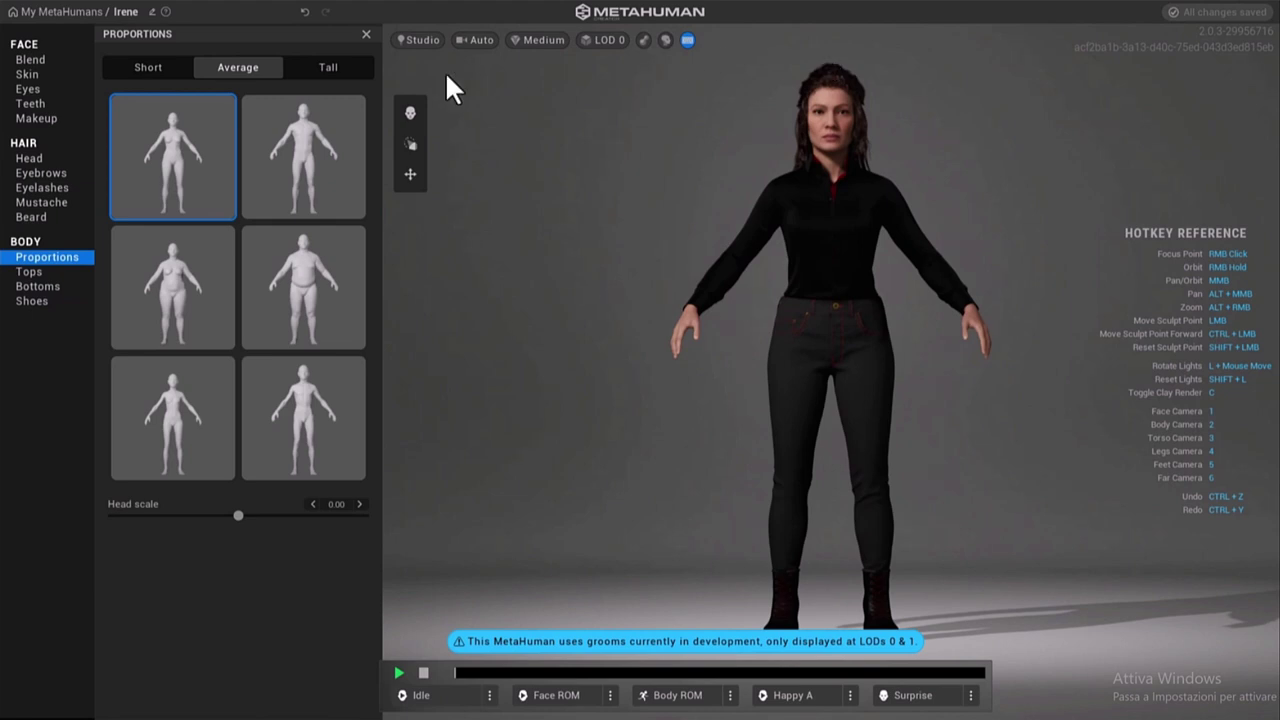
- Bring up face Blend and place the Fei preset in the top blend slot
{"action": "left_click", "coordinate": [27, 58]}
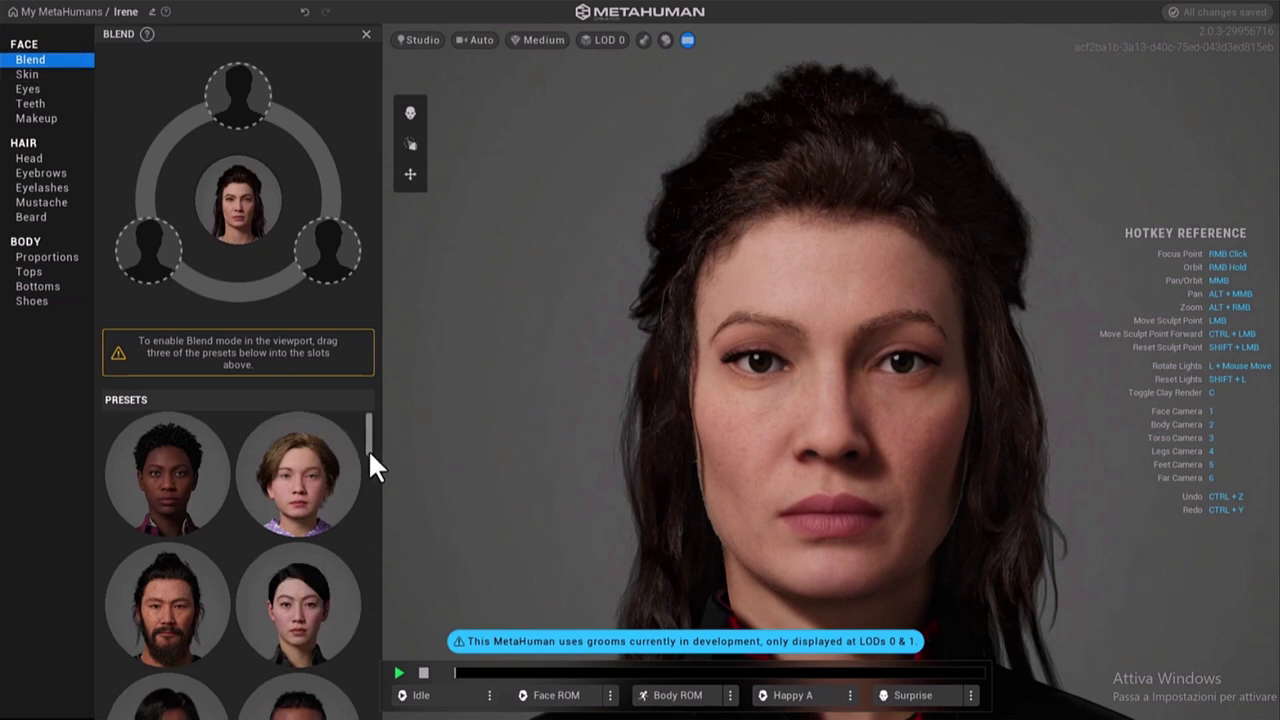
{"action": "scroll", "coordinate": [367, 458], "scroll_direction": "down", "scroll_amount": 3}
{"action": "left_click_drag", "start_coordinate": [366, 462], "coordinate": [366, 435]}
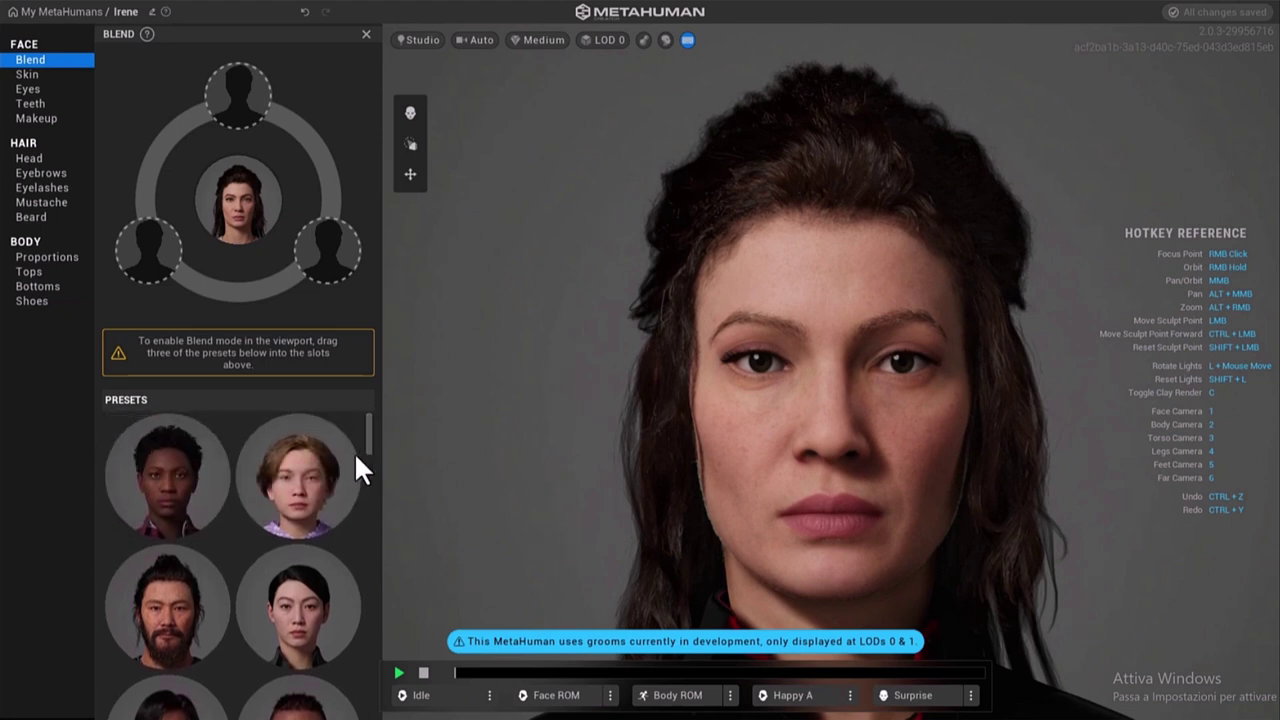
{"action": "scroll", "coordinate": [251, 491], "scroll_direction": "down", "scroll_amount": 2}
{"action": "scroll", "coordinate": [251, 491], "scroll_direction": "down", "scroll_amount": 2}
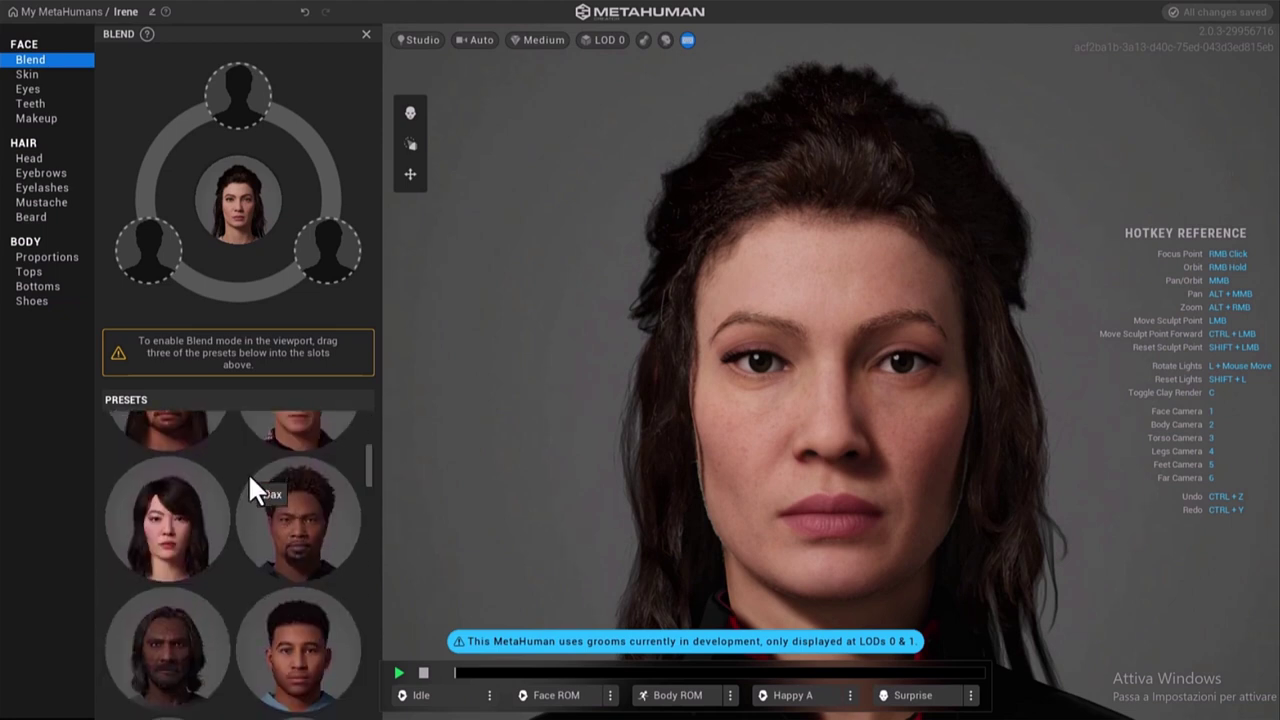
{"action": "scroll", "coordinate": [250, 480], "scroll_direction": "down", "scroll_amount": 2}
{"action": "scroll", "coordinate": [250, 480], "scroll_direction": "down", "scroll_amount": 1}
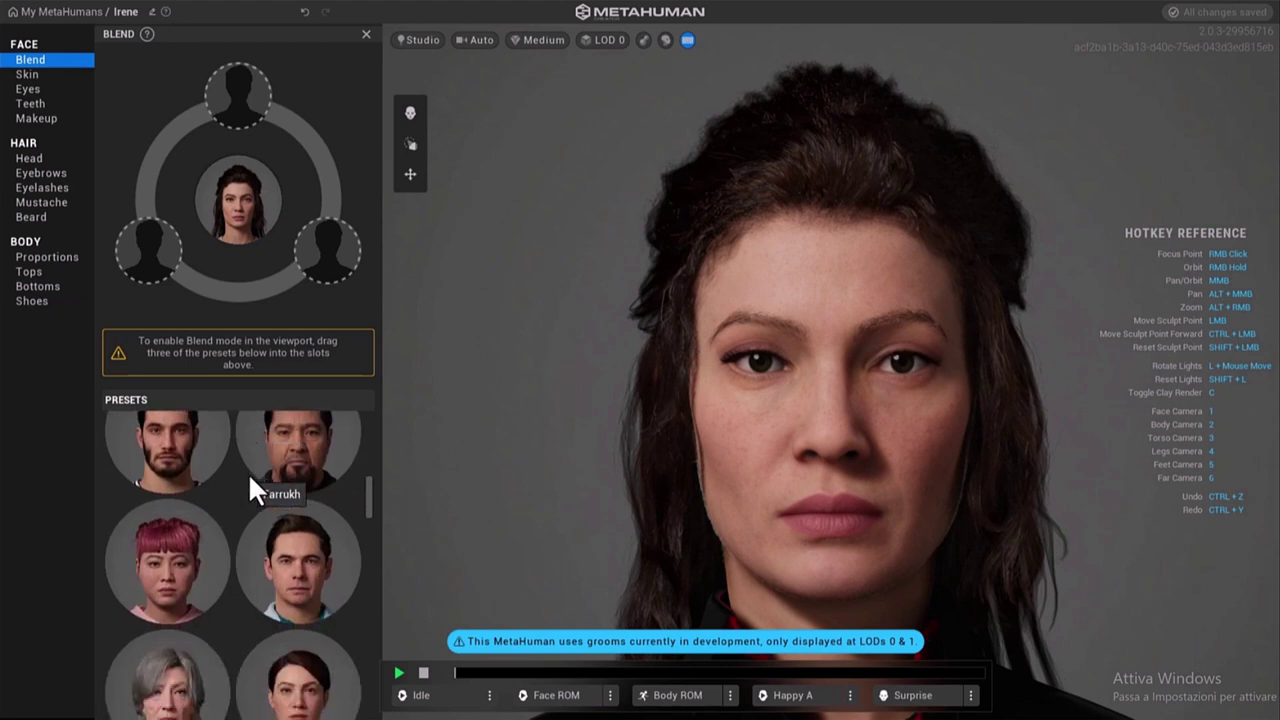
{"action": "left_click_drag", "start_coordinate": [176, 584], "coordinate": [259, 96]}
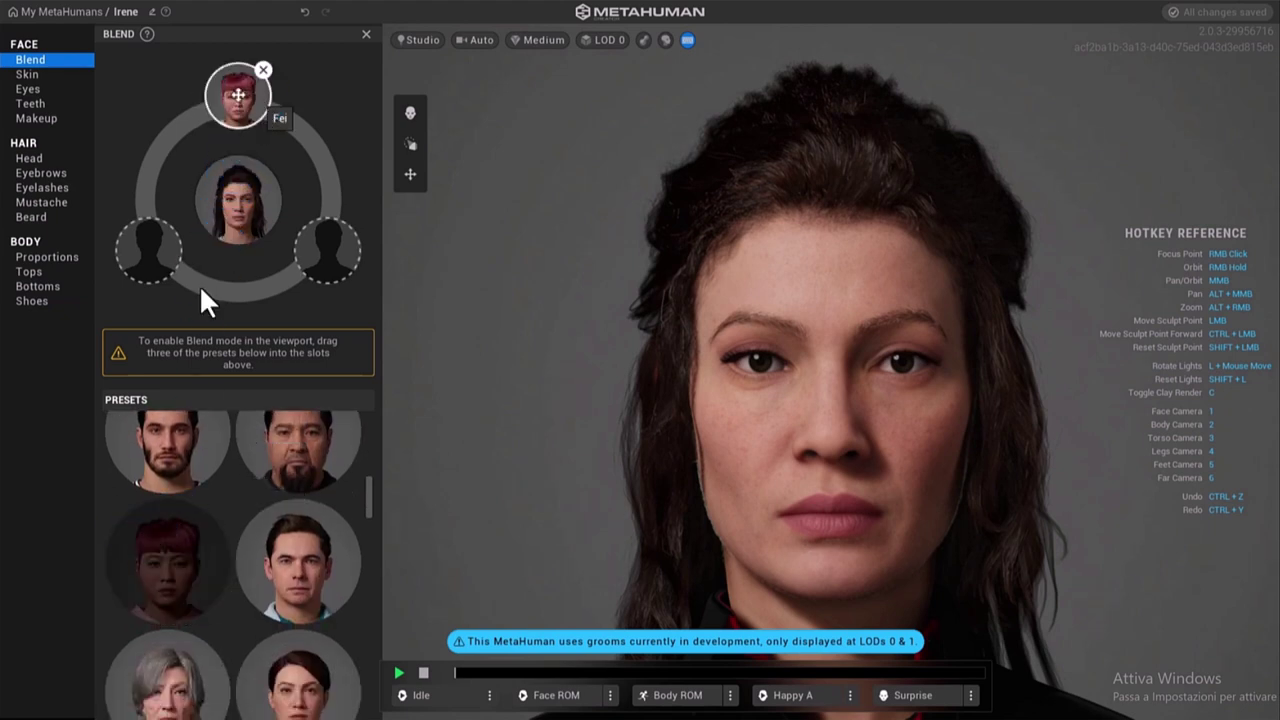
- Drop Jesse into the left blend slot and the blond male preset into the right
{"action": "scroll", "coordinate": [224, 563], "scroll_direction": "down", "scroll_amount": 3}
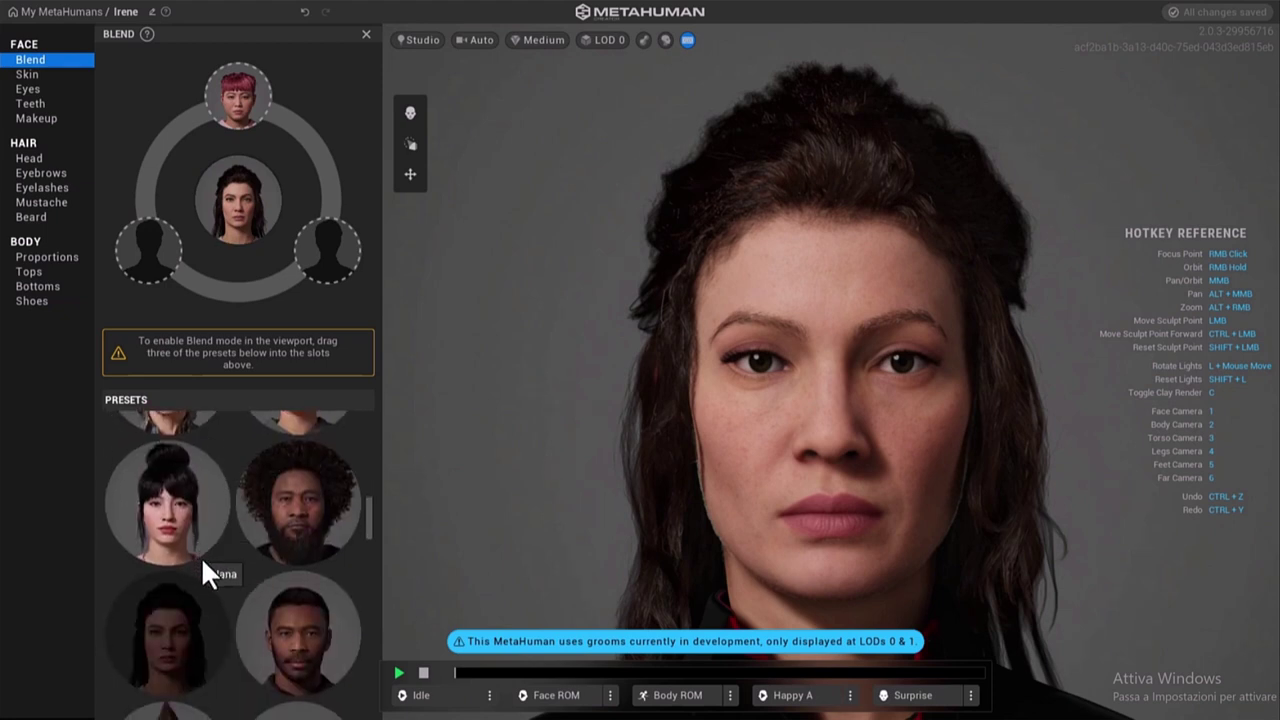
{"action": "mouse_move", "coordinate": [292, 655]}
{"action": "left_mouse_down"}
{"action": "mouse_move", "coordinate": [139, 255]}
{"action": "mouse_move", "coordinate": [150, 245]}
{"action": "left_mouse_up"}
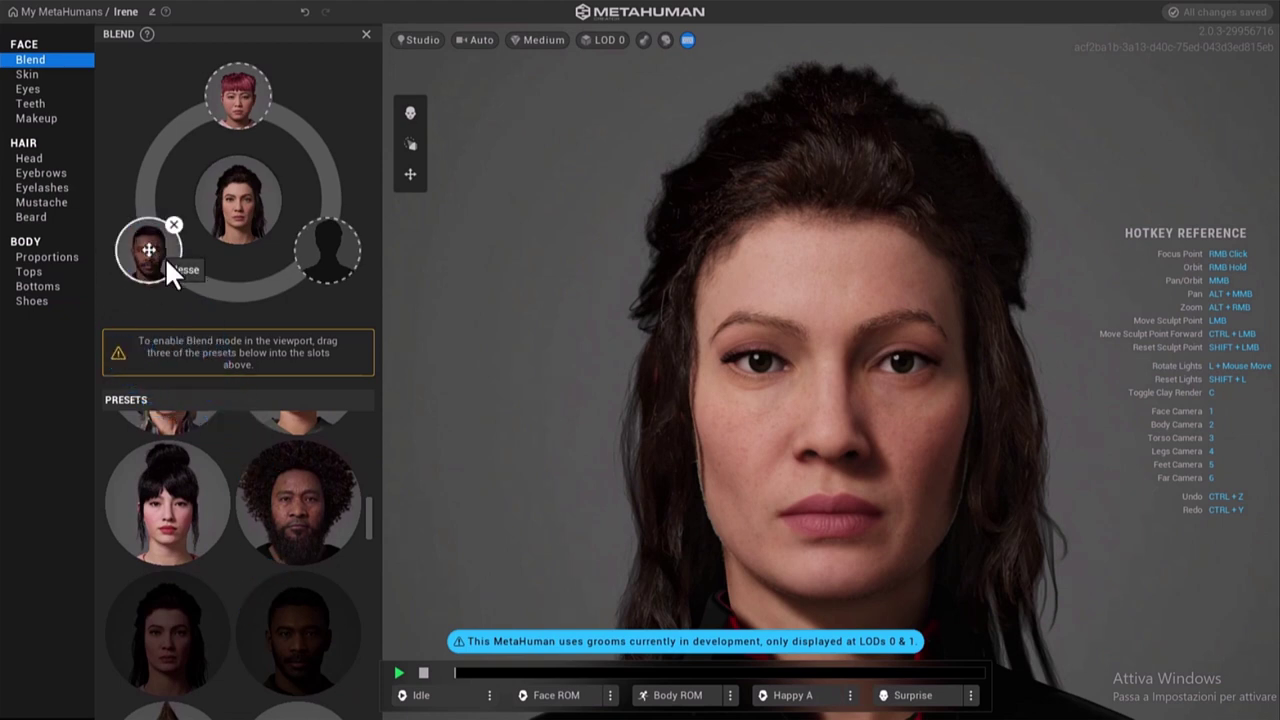
{"action": "scroll", "coordinate": [264, 463], "scroll_direction": "down", "scroll_amount": 2}
{"action": "scroll", "coordinate": [264, 463], "scroll_direction": "down", "scroll_amount": 2}
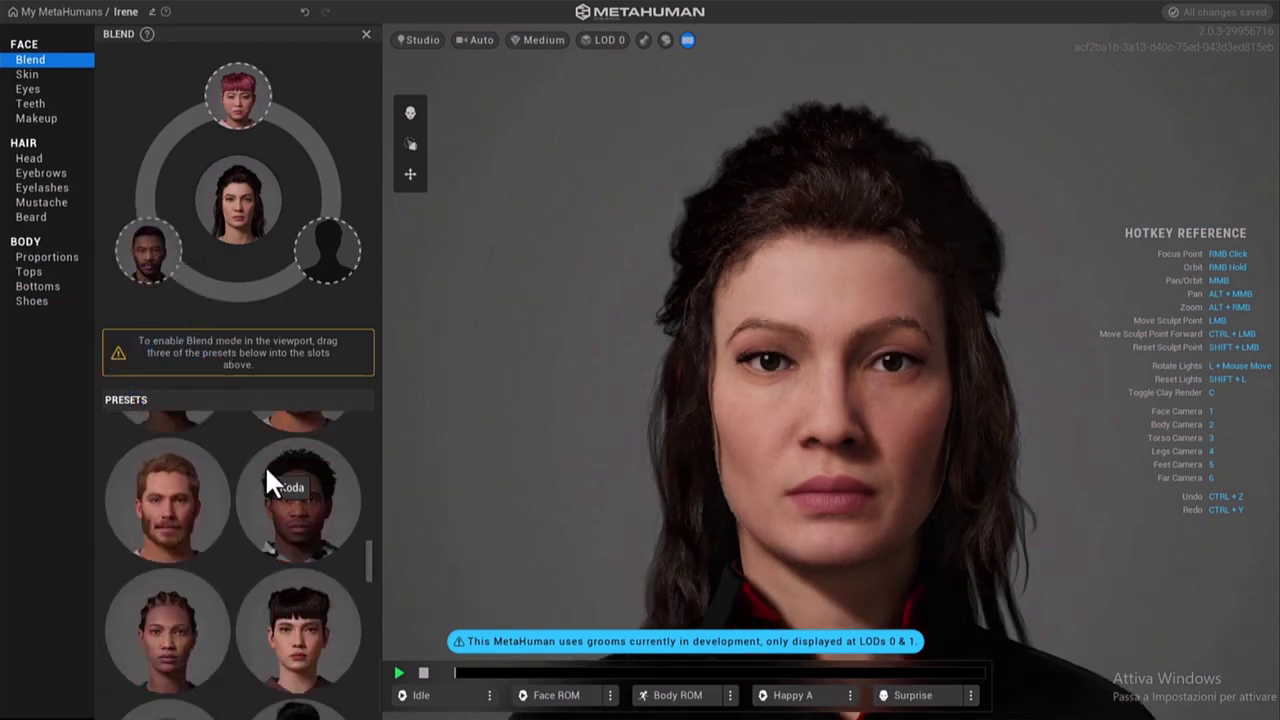
{"action": "scroll", "coordinate": [265, 465], "scroll_direction": "down", "scroll_amount": 2}
{"action": "scroll", "coordinate": [265, 465], "scroll_direction": "down", "scroll_amount": 2}
{"action": "left_click_drag", "start_coordinate": [175, 510], "coordinate": [351, 245]}
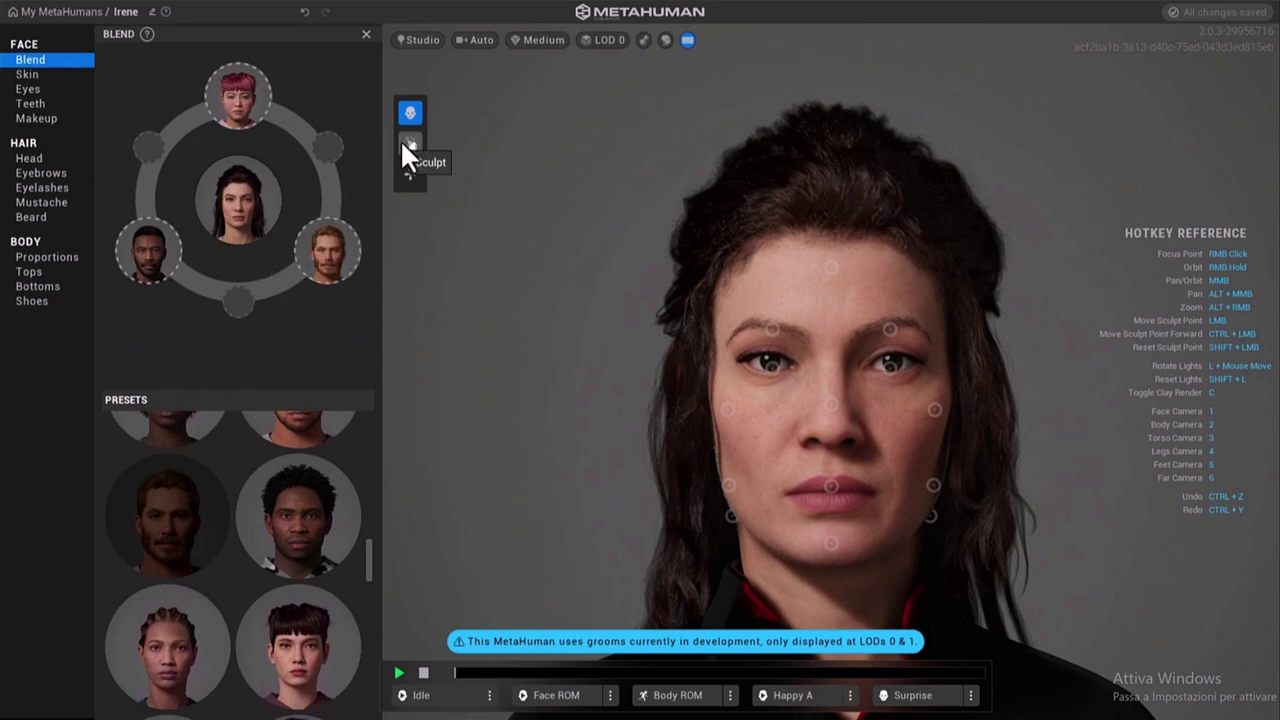
- Blend Irene's brow region toward the surrounding preset faces
{"action": "scroll", "coordinate": [909, 485], "scroll_direction": "up", "scroll_amount": 2}
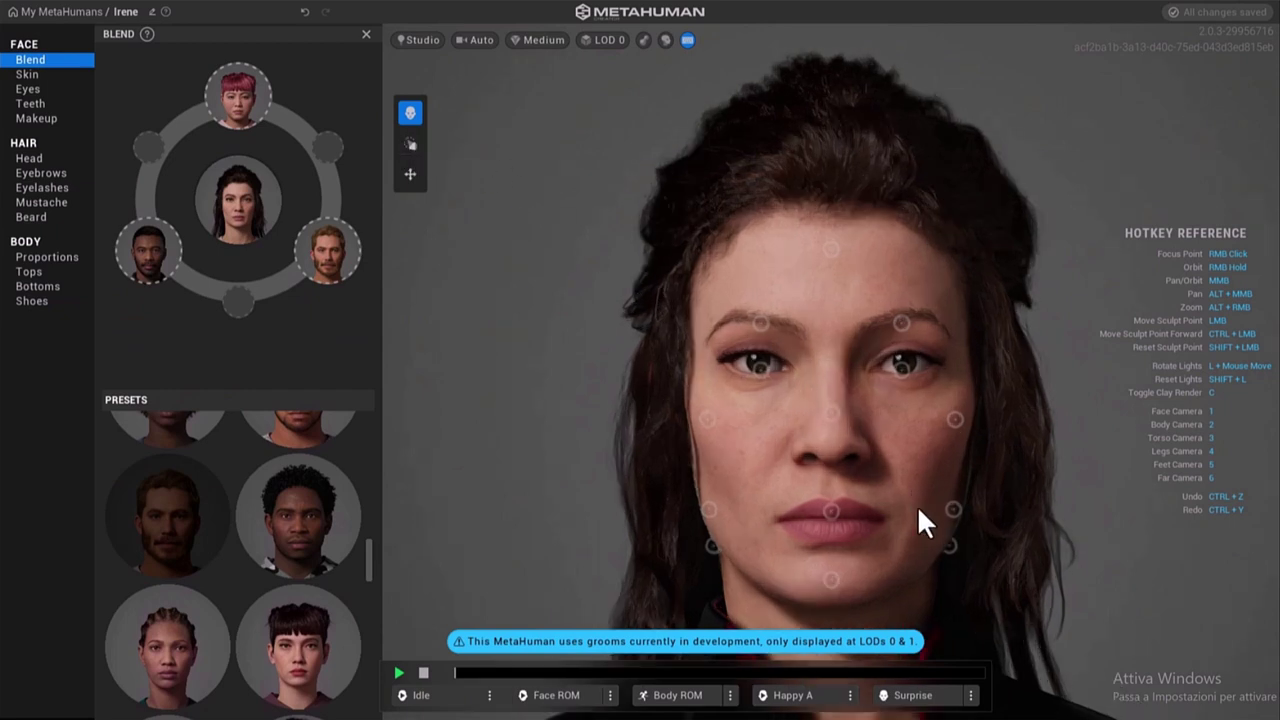
{"action": "scroll", "coordinate": [970, 410], "scroll_direction": "up", "scroll_amount": 2}
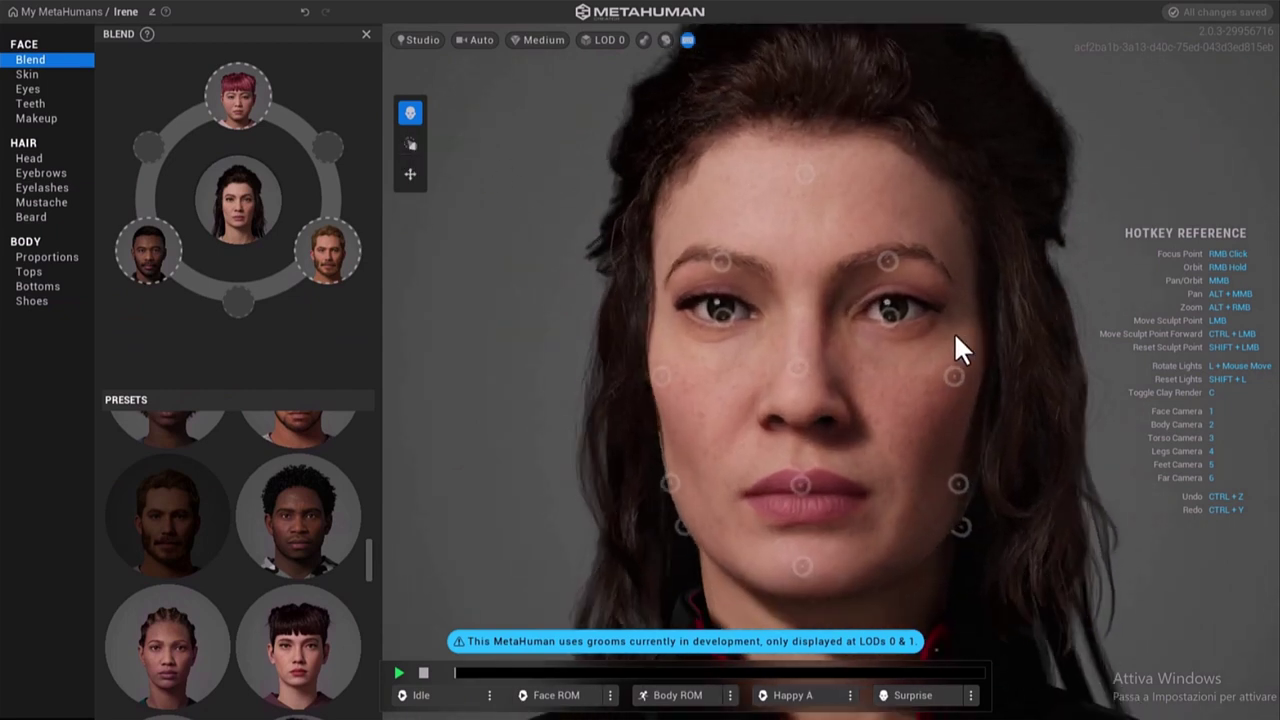
{"action": "right_click_drag", "start_coordinate": [940, 307], "coordinate": [987, 317]}
{"action": "right_click_drag", "start_coordinate": [992, 344], "coordinate": [1004, 337]}
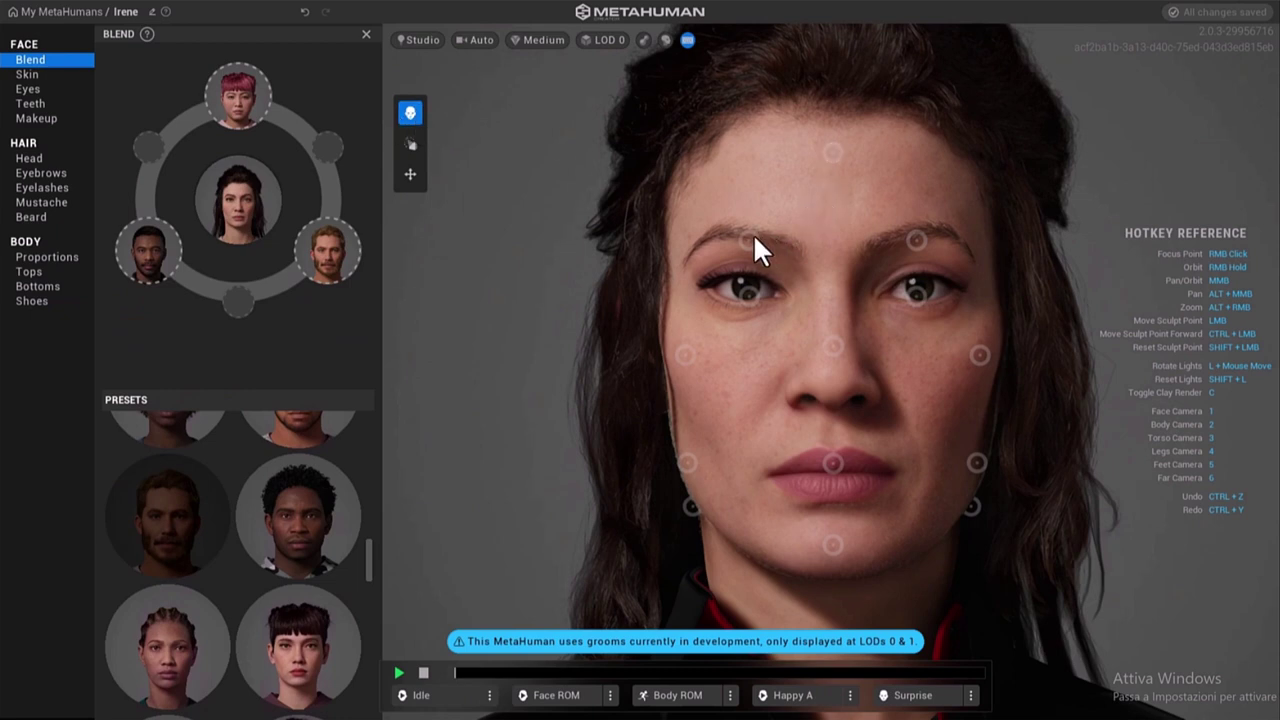
{"action": "left_click_drag", "start_coordinate": [755, 240], "coordinate": [748, 108]}
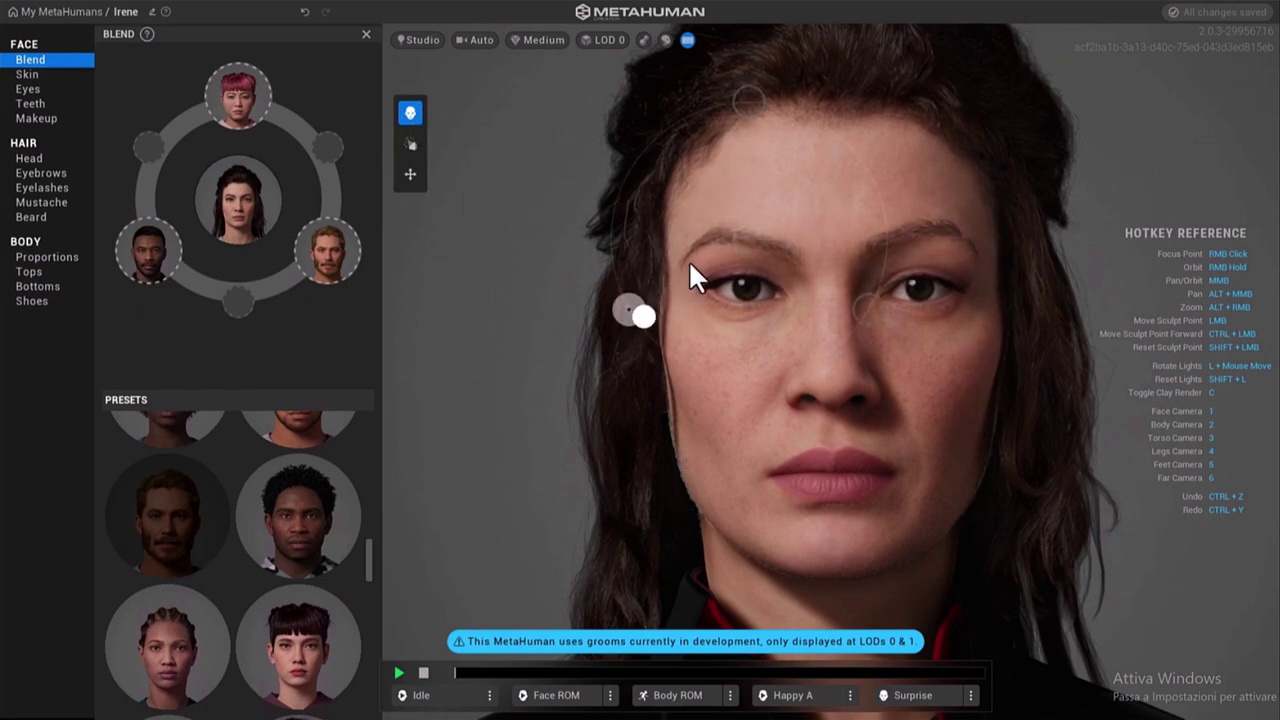
{"action": "left_click", "coordinate": [740, 217], "text": "shift"}
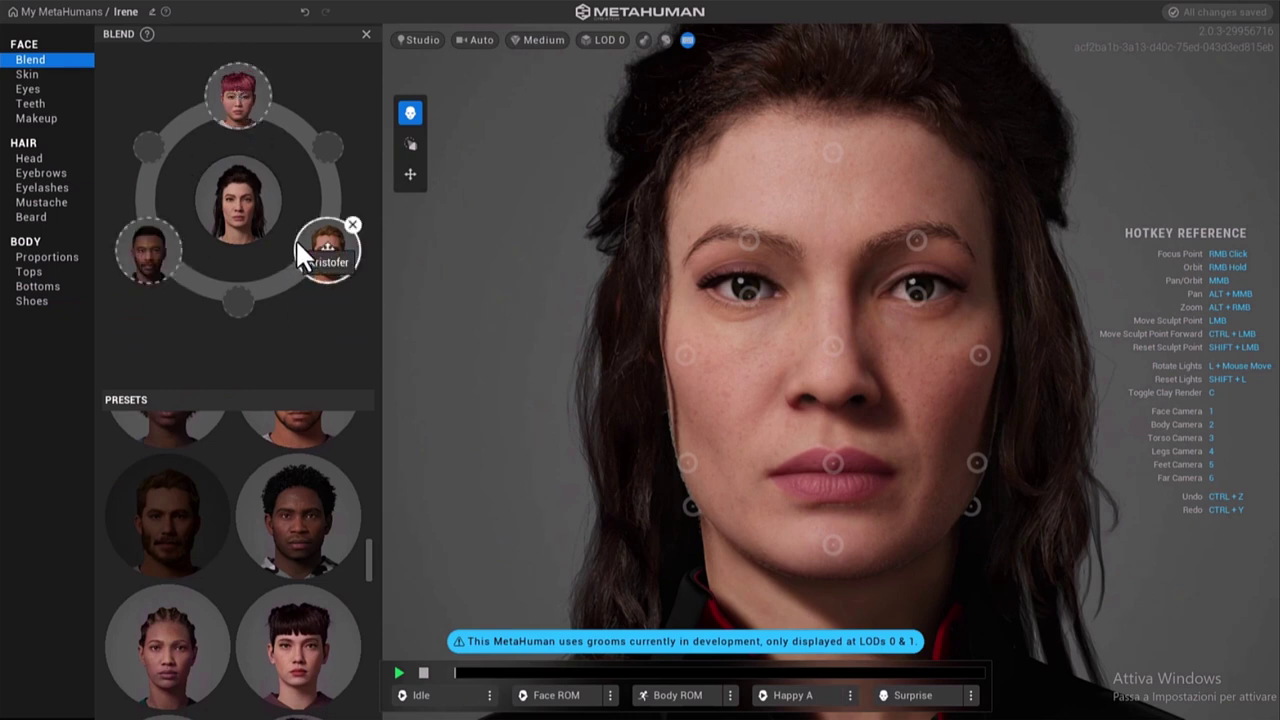
{"action": "mouse_move", "coordinate": [238, 96]}
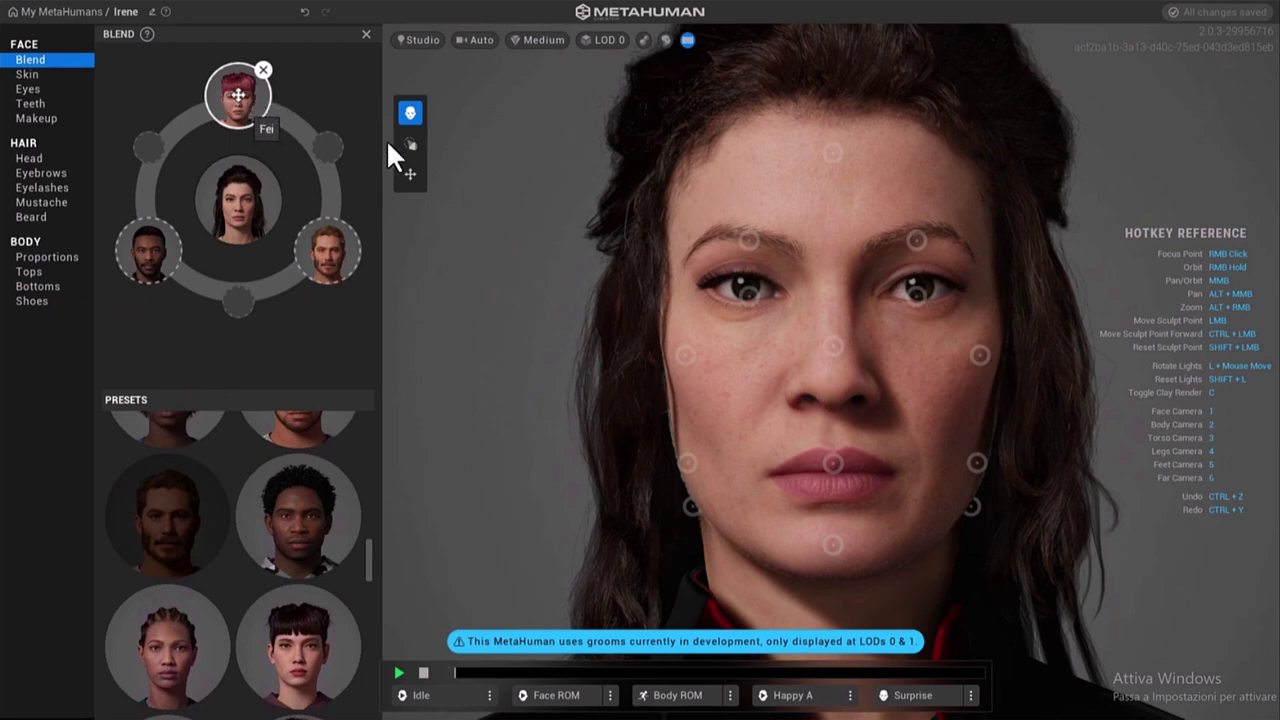
{"action": "left_click_drag", "start_coordinate": [754, 292], "coordinate": [754, 159]}
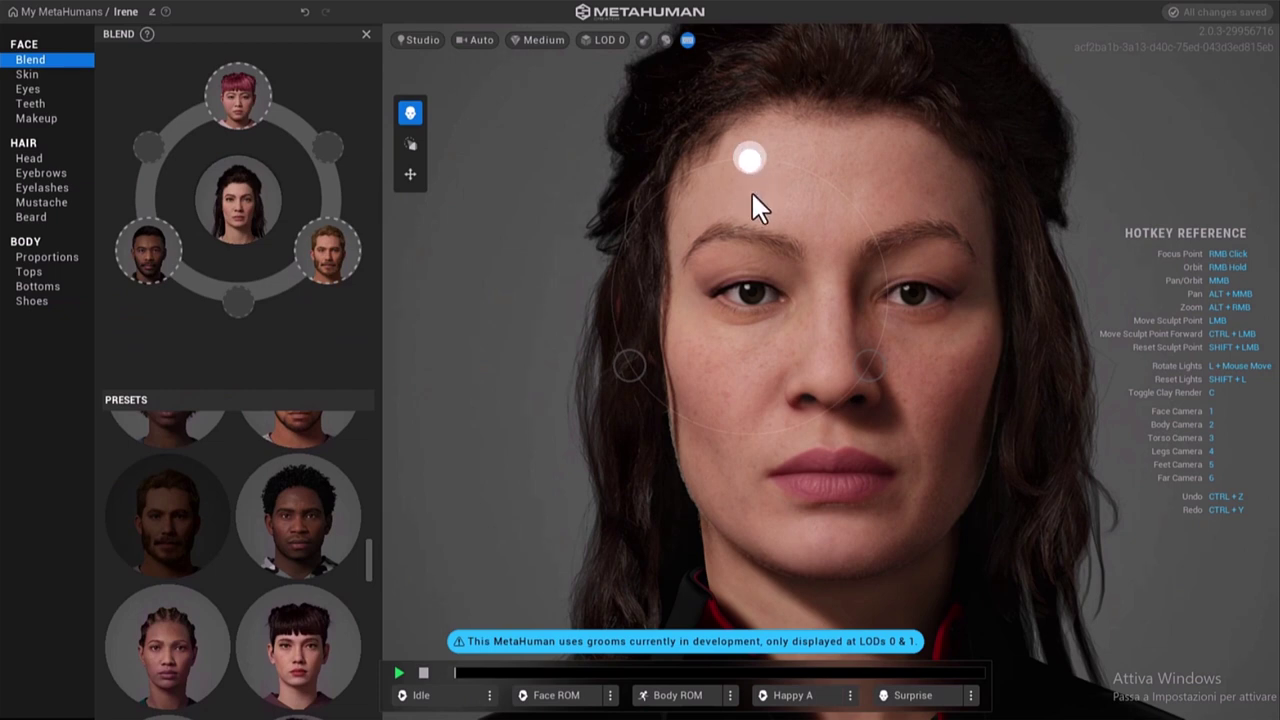
{"action": "mouse_move", "coordinate": [752, 193]}
{"action": "left_mouse_down"}
{"action": "mouse_move", "coordinate": [753, 275]}
{"action": "mouse_move", "coordinate": [751, 217]}
{"action": "mouse_move", "coordinate": [758, 230]}
{"action": "left_mouse_up"}
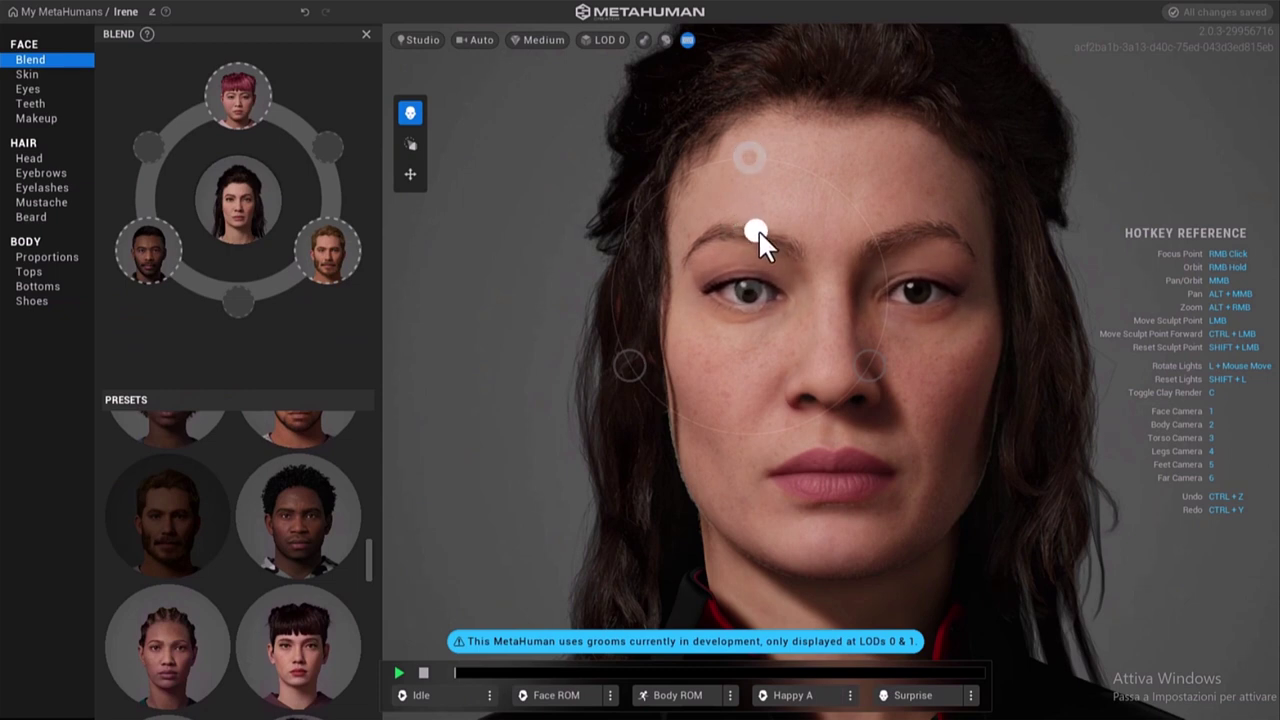
{"action": "left_click_drag", "start_coordinate": [756, 229], "coordinate": [756, 229]}
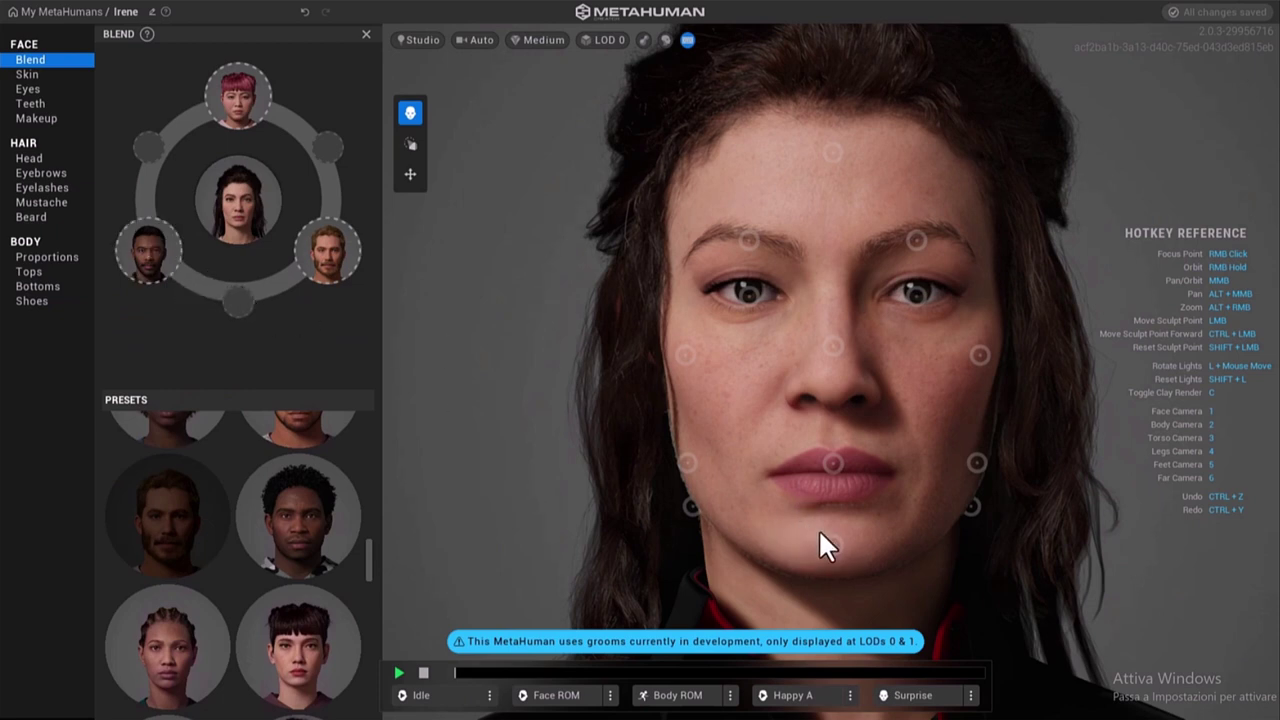
- Blend the chin downward toward another preset and pull the forehead toward the brow
{"action": "left_click_drag", "start_coordinate": [831, 540], "coordinate": [903, 626]}
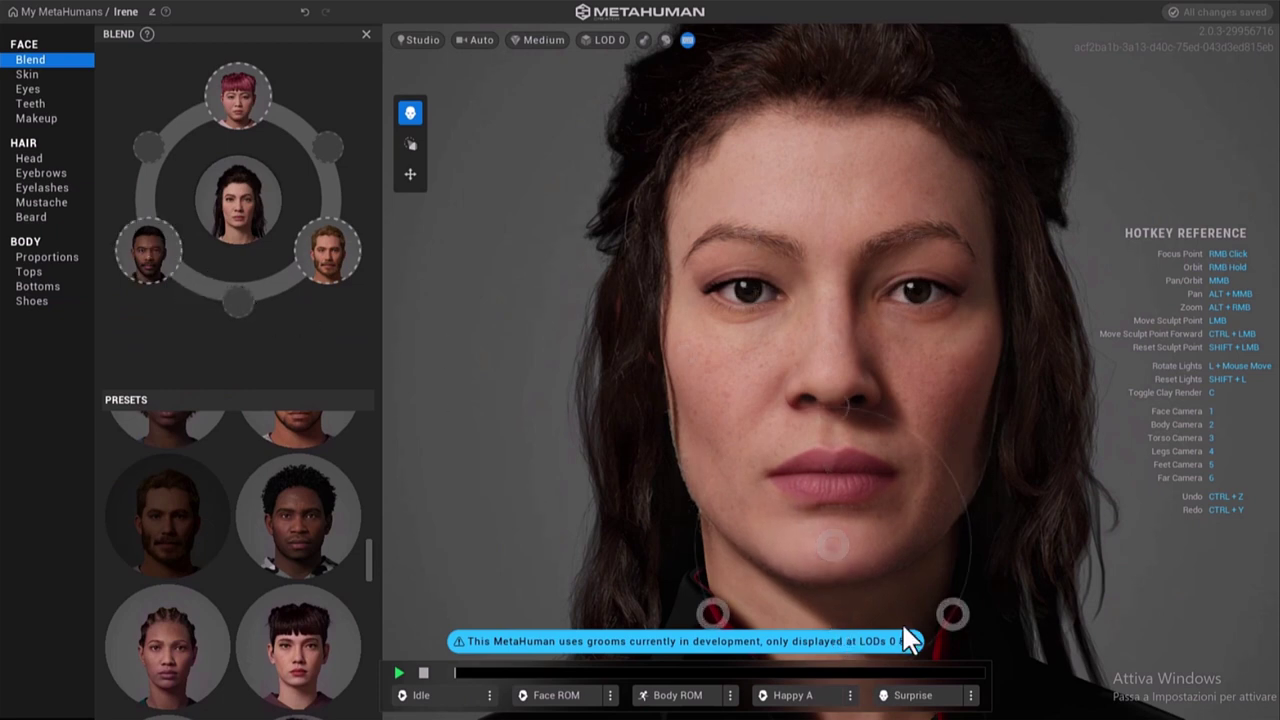
{"action": "left_click_drag", "start_coordinate": [904, 630], "coordinate": [705, 641]}
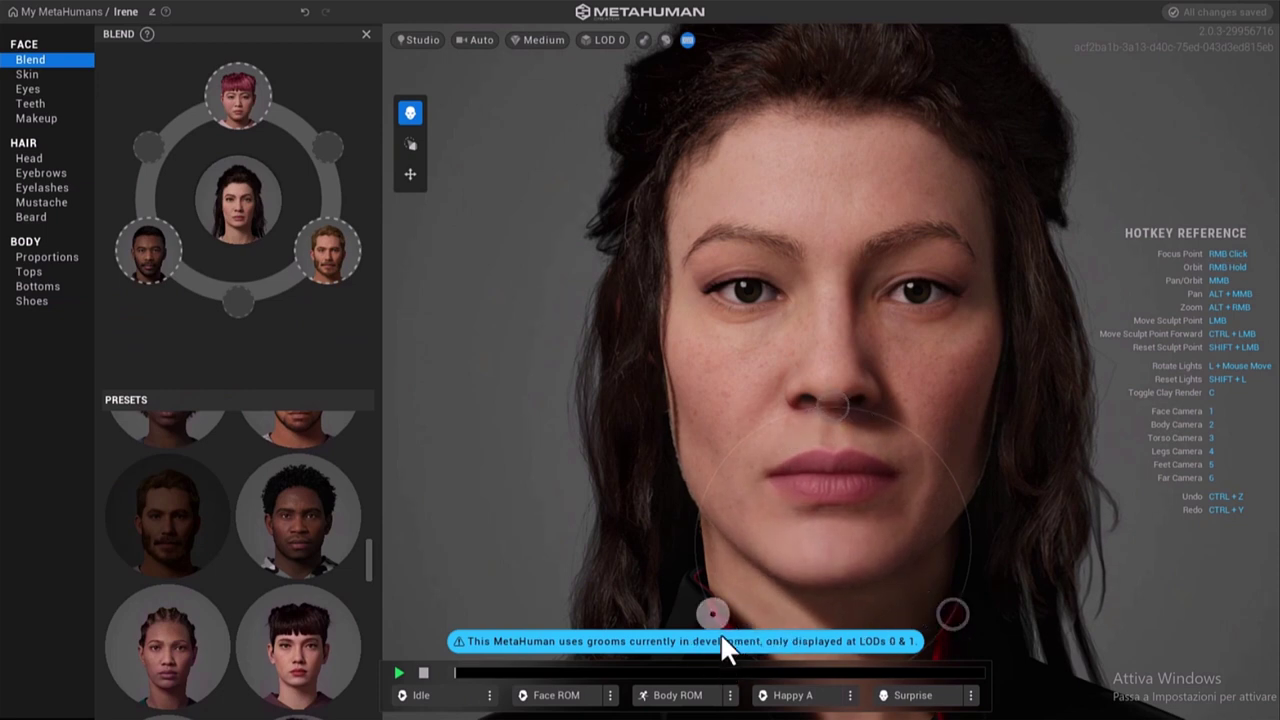
{"action": "left_click_drag", "start_coordinate": [712, 628], "coordinate": [710, 615]}
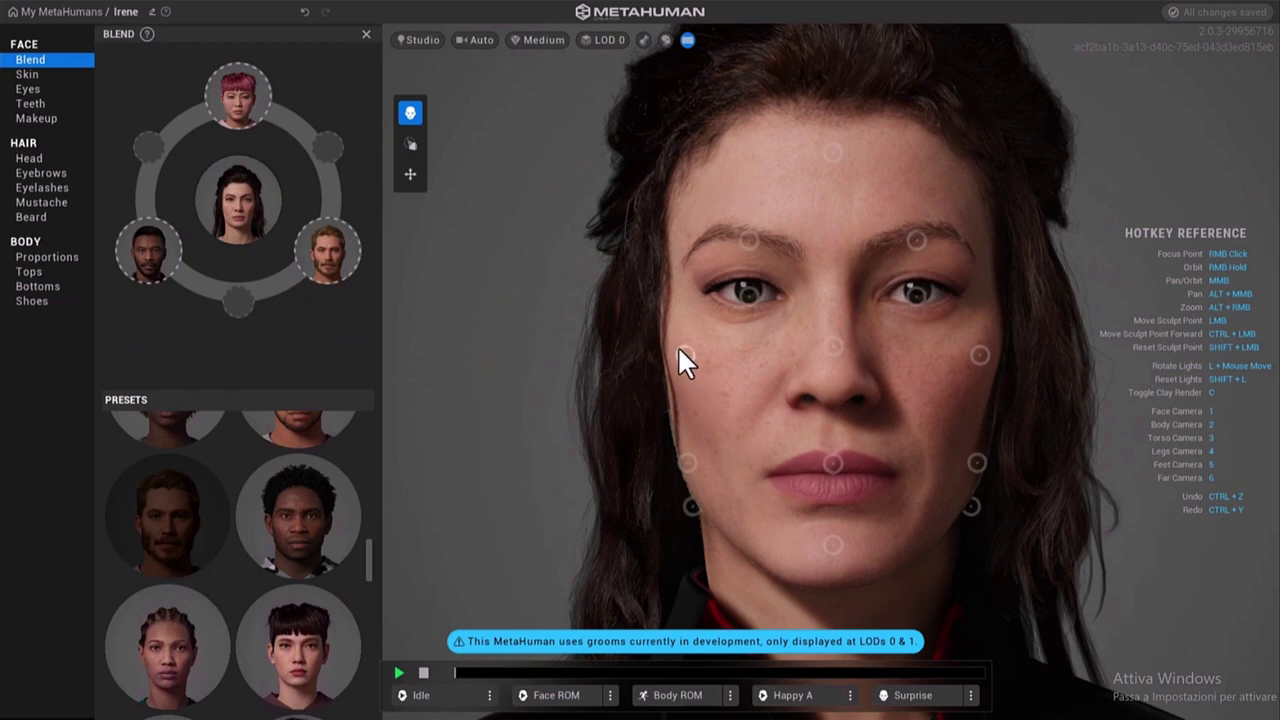
{"action": "left_click_drag", "start_coordinate": [684, 358], "coordinate": [690, 218]}
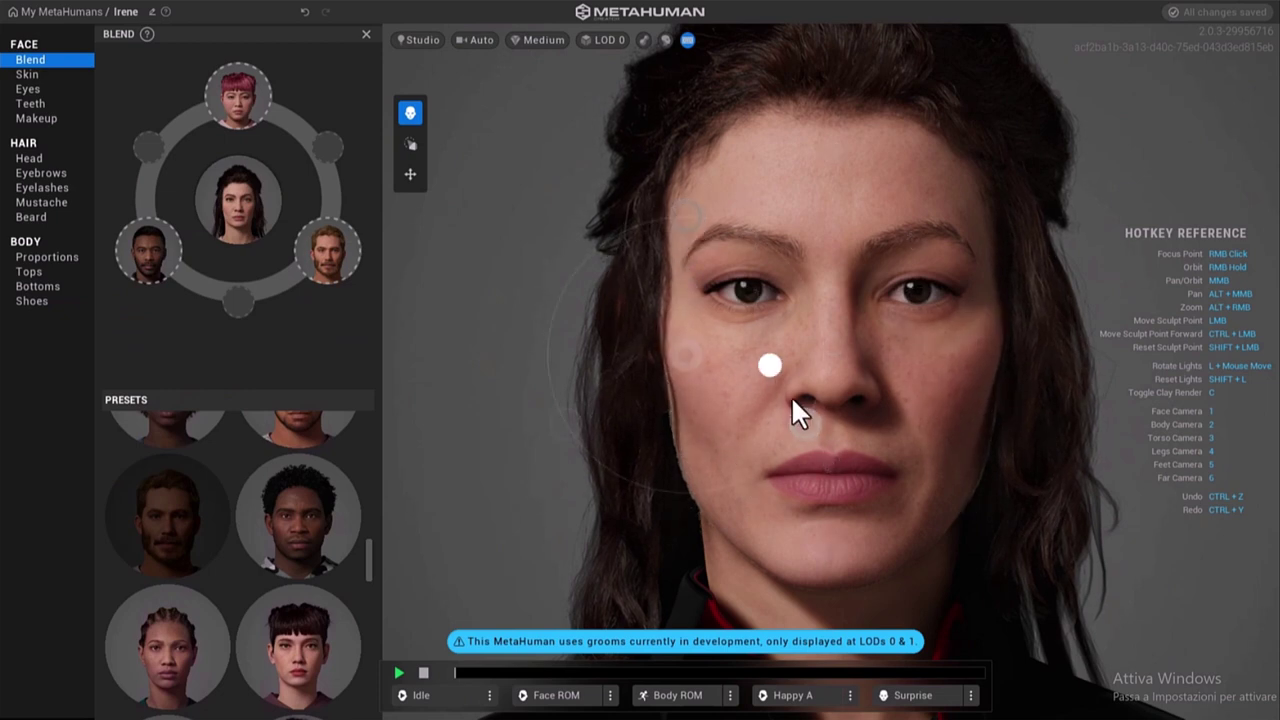
{"action": "left_click", "coordinate": [805, 428]}
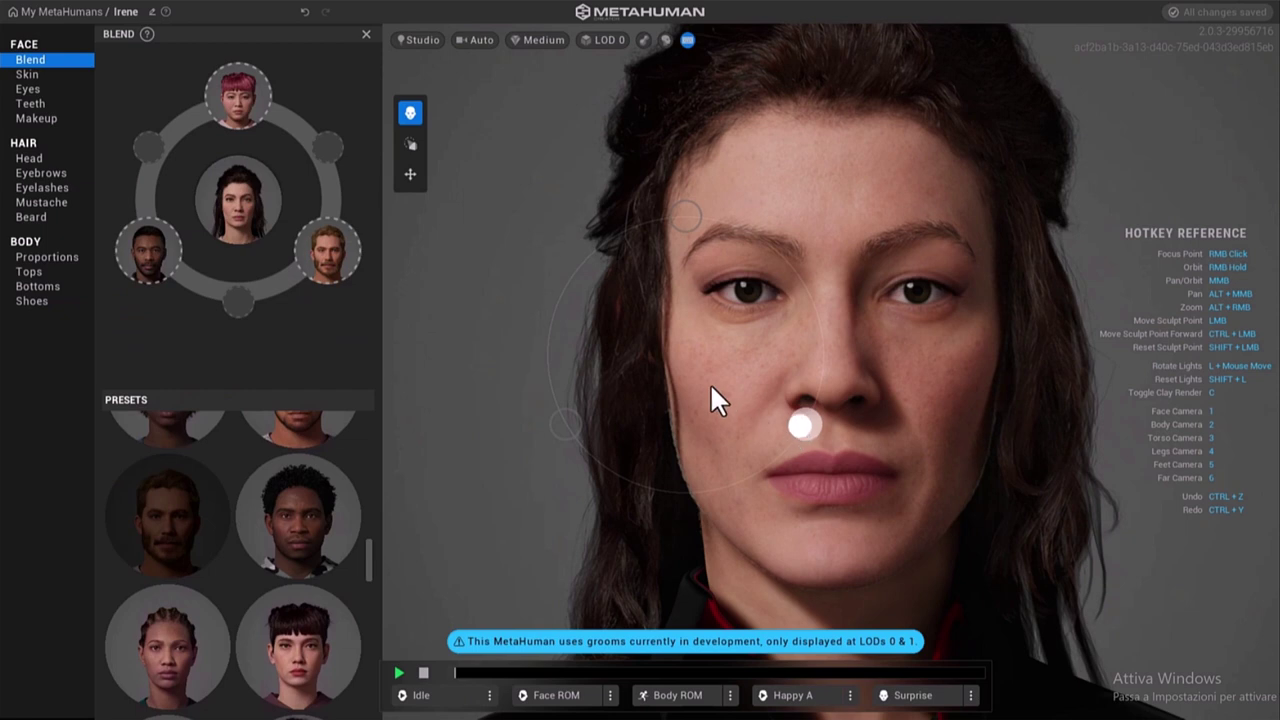
{"action": "left_click", "coordinate": [806, 432]}
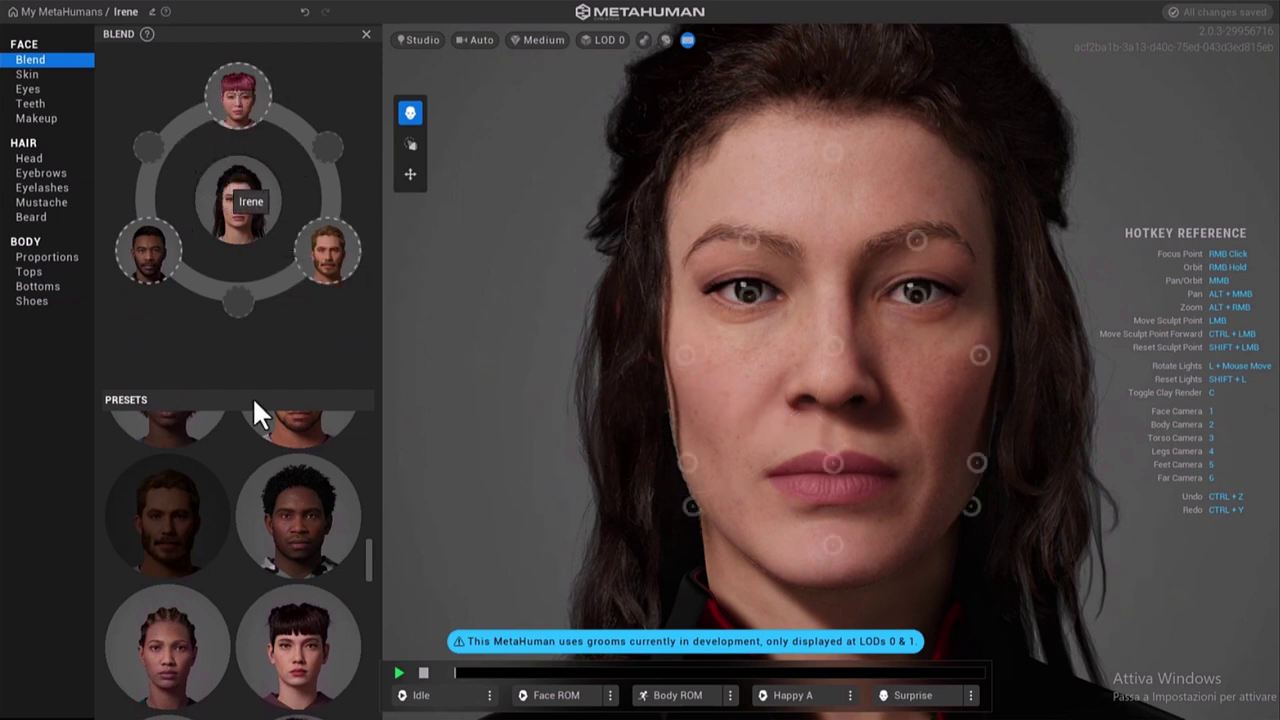
{"action": "scroll", "coordinate": [371, 484], "scroll_direction": "up", "scroll_amount": 5}
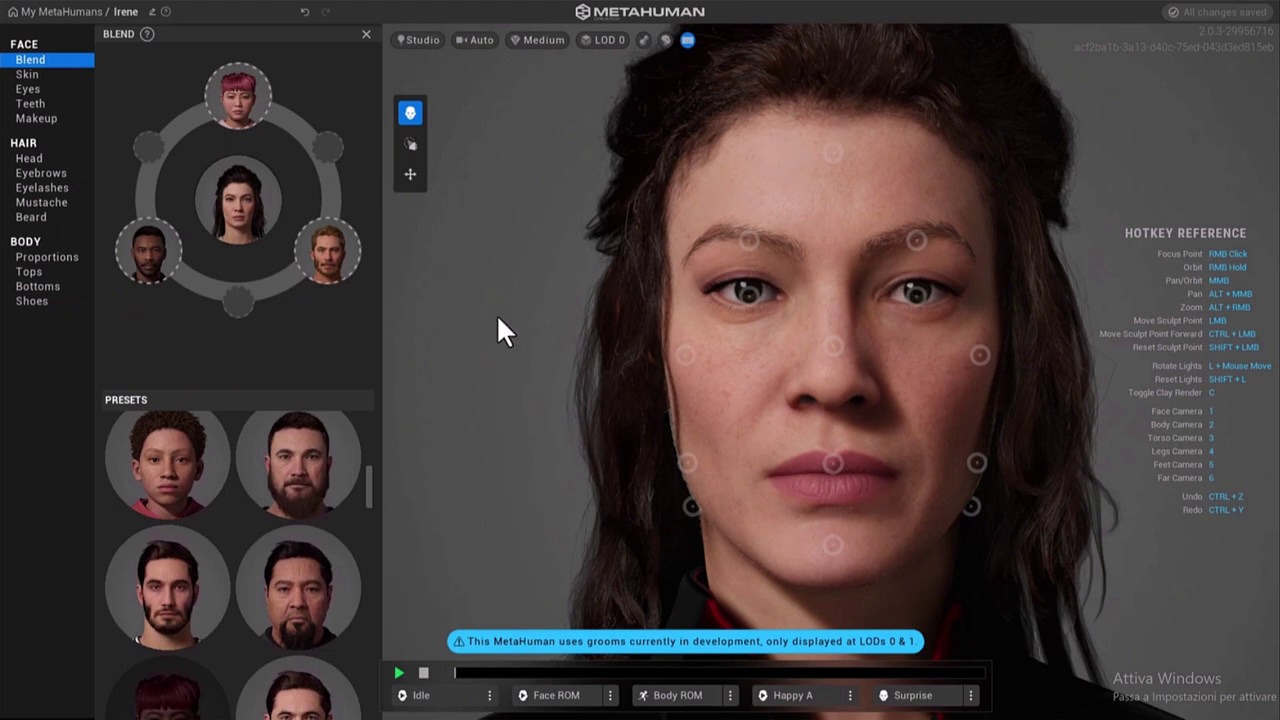
- With Sculpt, widen the jaw and reshape the lower cheek and upper lip, undoing an eye-corner change
{"action": "left_click", "coordinate": [411, 148]}
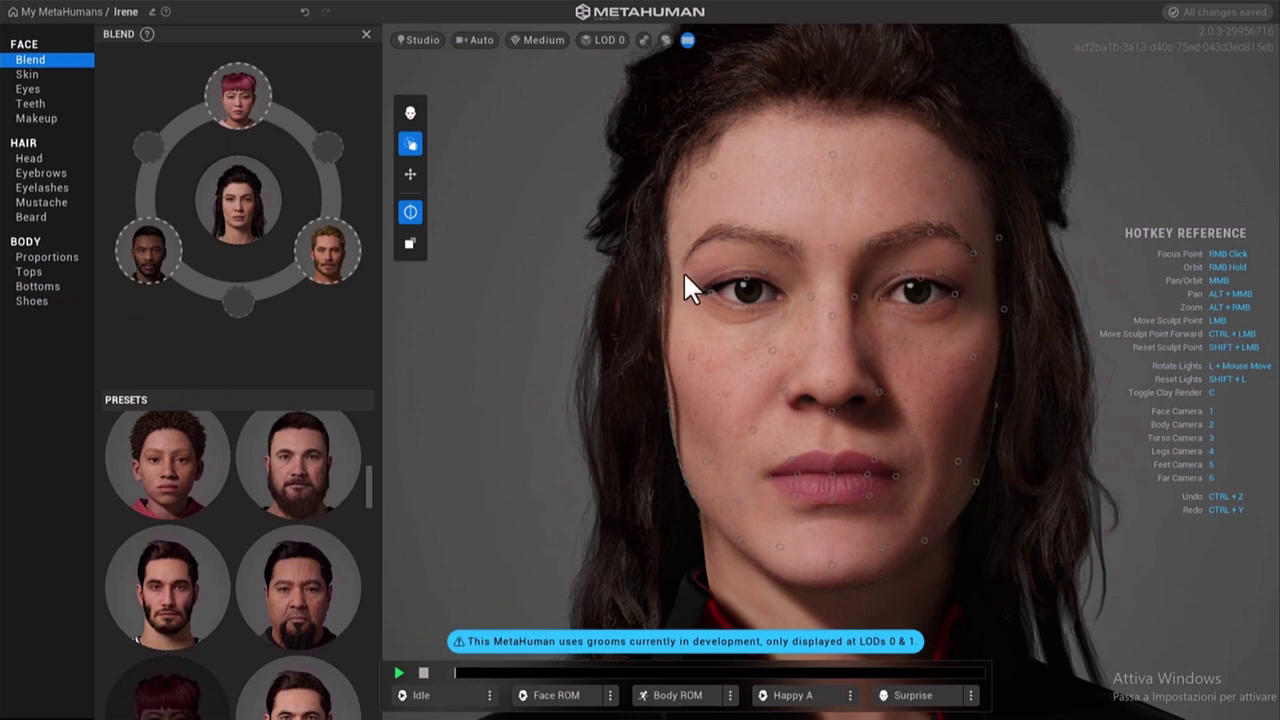
{"action": "mouse_move", "coordinate": [708, 295]}
{"action": "left_mouse_down"}
{"action": "mouse_move", "coordinate": [857, 369]}
{"action": "mouse_move", "coordinate": [612, 384]}
{"action": "left_mouse_up"}
{"action": "key", "text": "ctrl+z"}
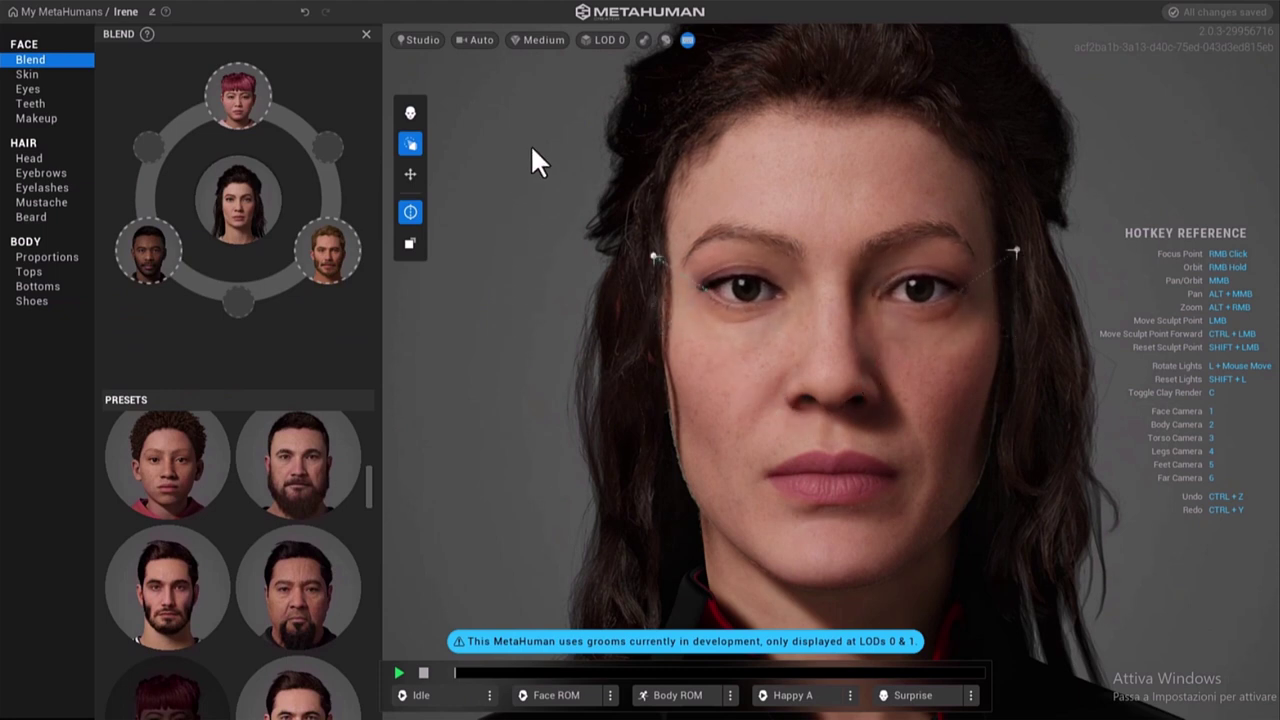
{"action": "key", "text": "ctrl+z"}
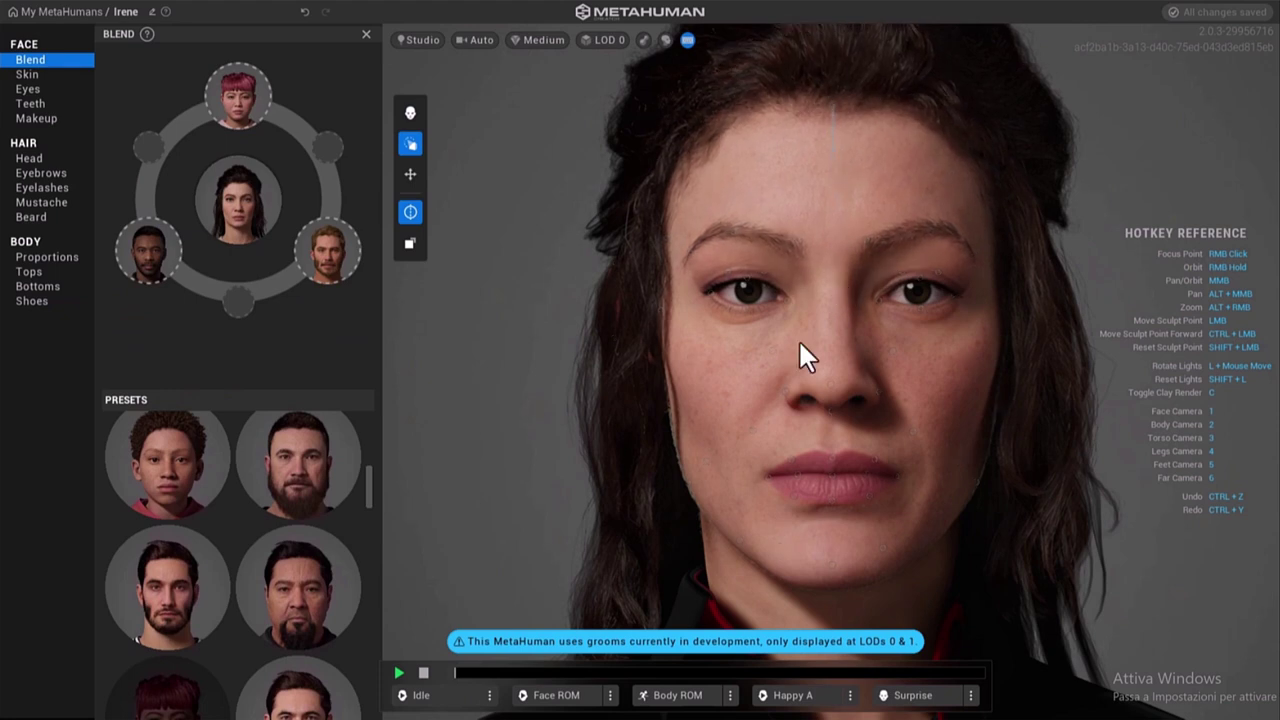
{"action": "mouse_move", "coordinate": [689, 497]}
{"action": "left_mouse_down"}
{"action": "mouse_move", "coordinate": [643, 537]}
{"action": "mouse_move", "coordinate": [695, 517]}
{"action": "left_mouse_up"}
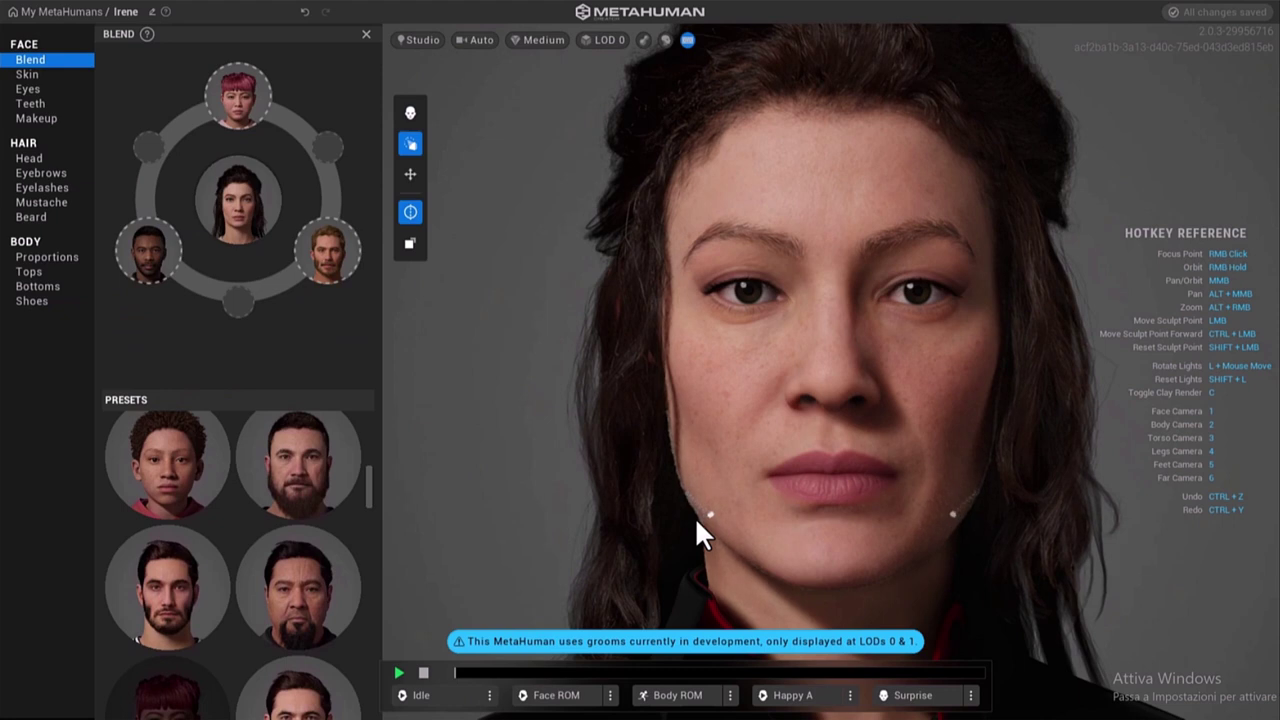
{"action": "left_click_drag", "start_coordinate": [750, 428], "coordinate": [785, 437]}
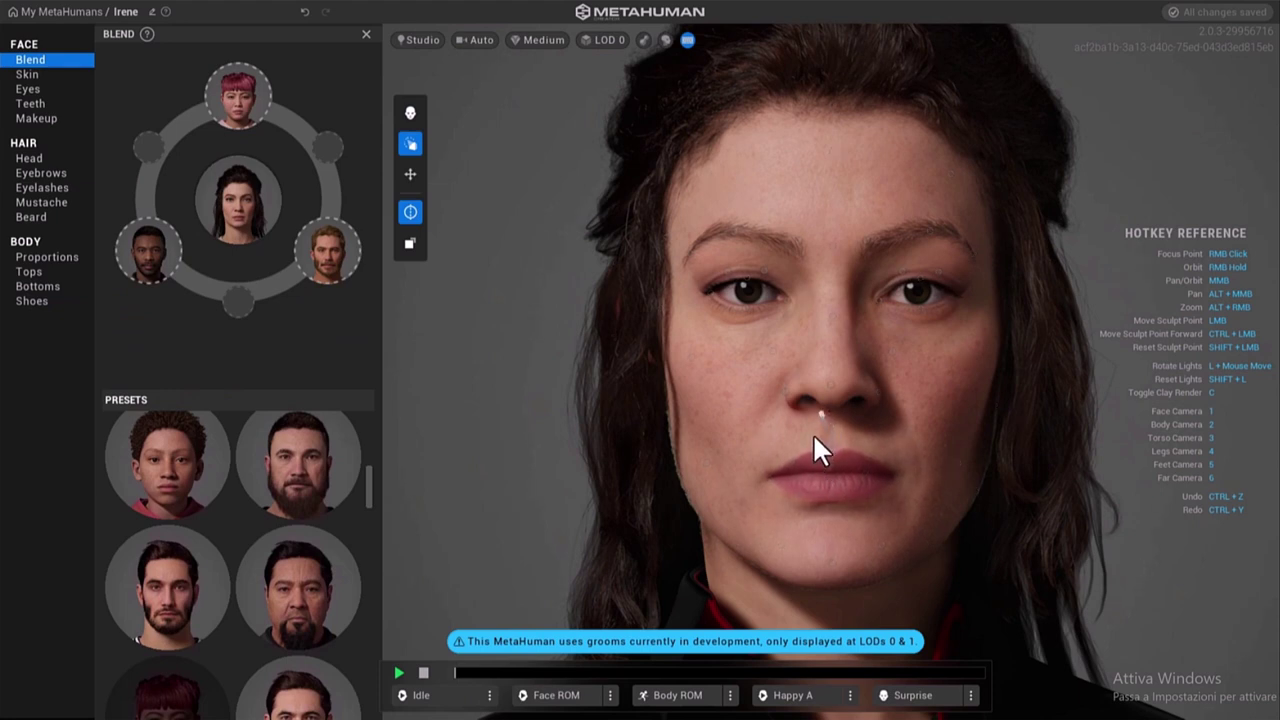
{"action": "mouse_move", "coordinate": [818, 444]}
{"action": "left_mouse_down"}
{"action": "mouse_move", "coordinate": [829, 430]}
{"action": "mouse_move", "coordinate": [830, 533]}
{"action": "left_mouse_up"}
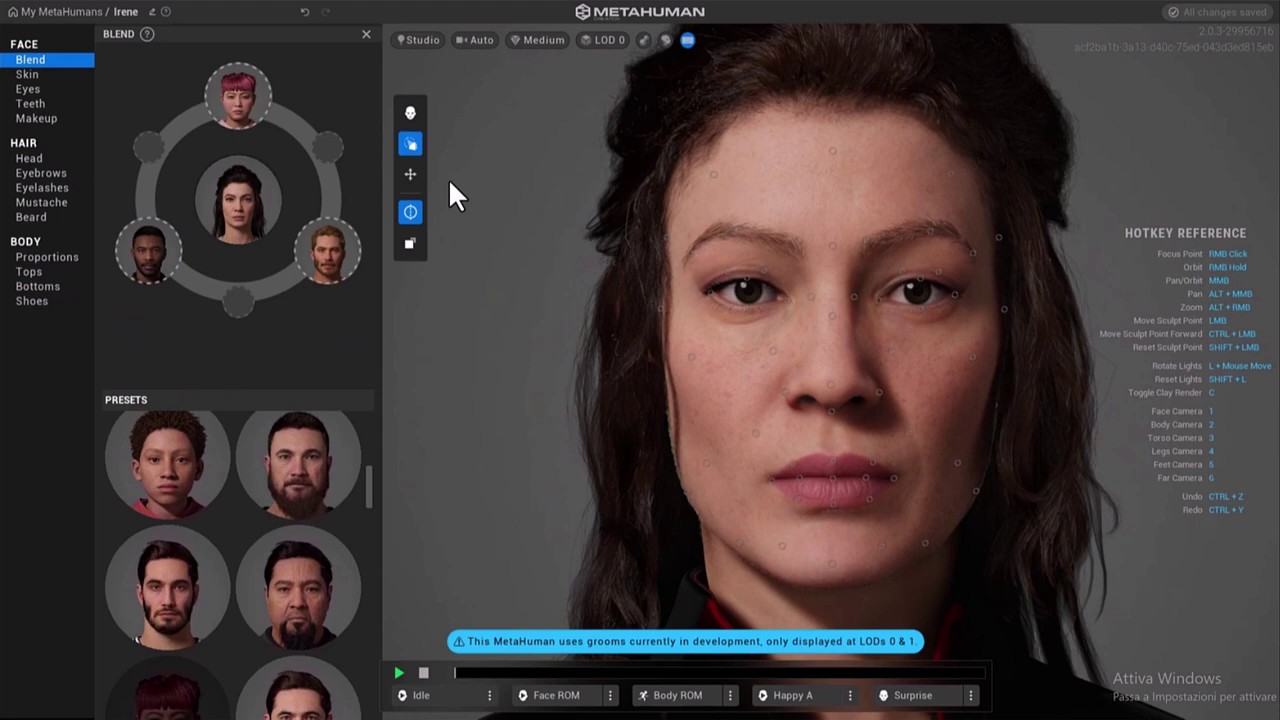
- Lower the forehead and eyebrow region with the Move tool, then return to Blend and show Skin
{"action": "left_click", "coordinate": [412, 175]}
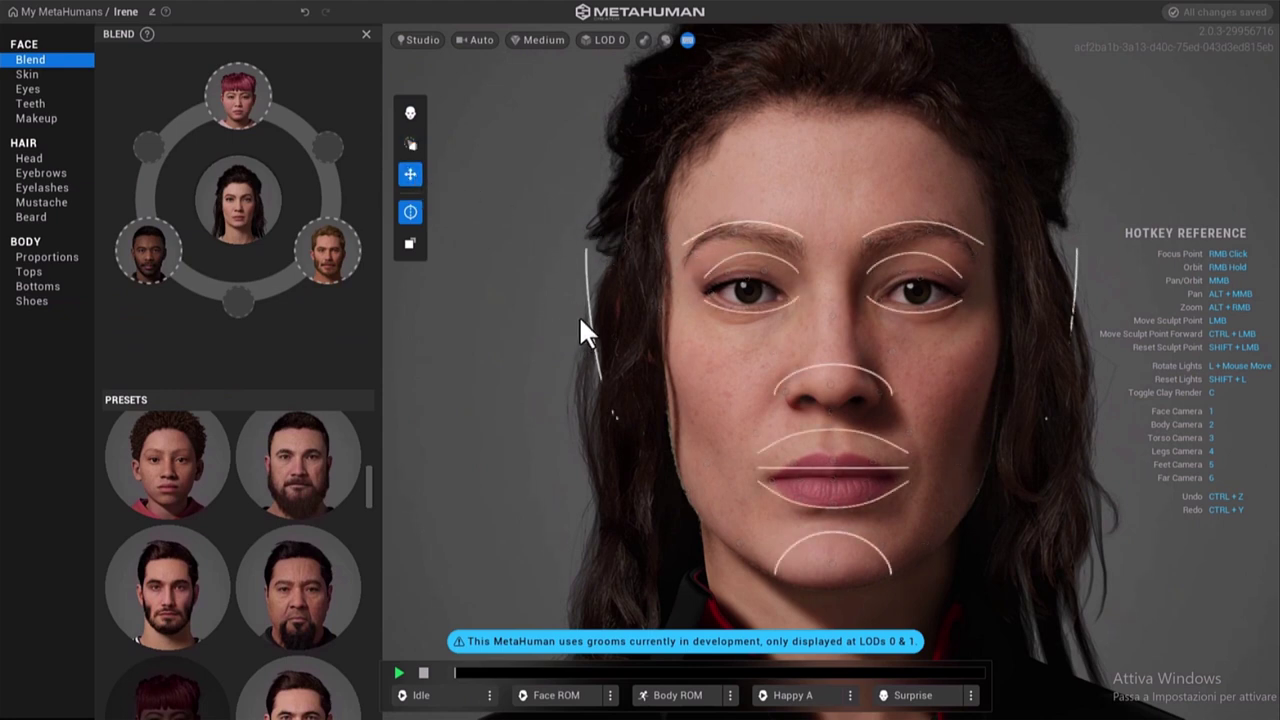
{"action": "left_click", "coordinate": [737, 228]}
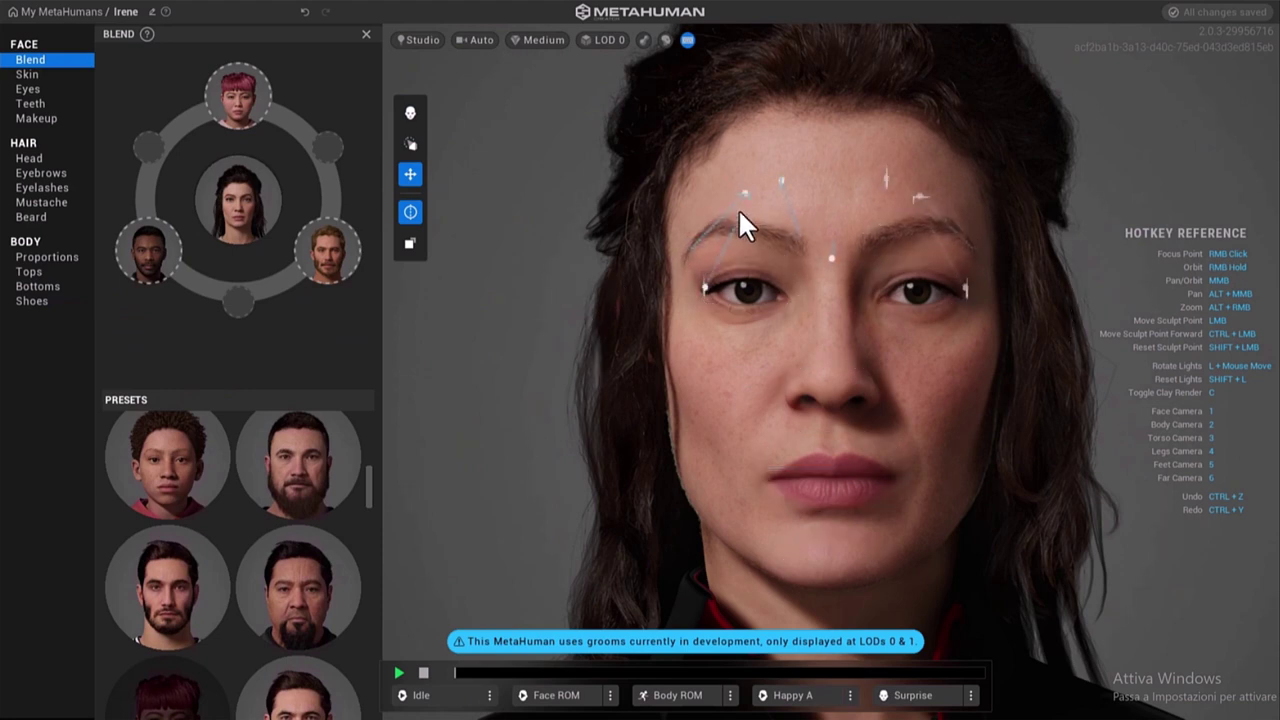
{"action": "mouse_move", "coordinate": [700, 240]}
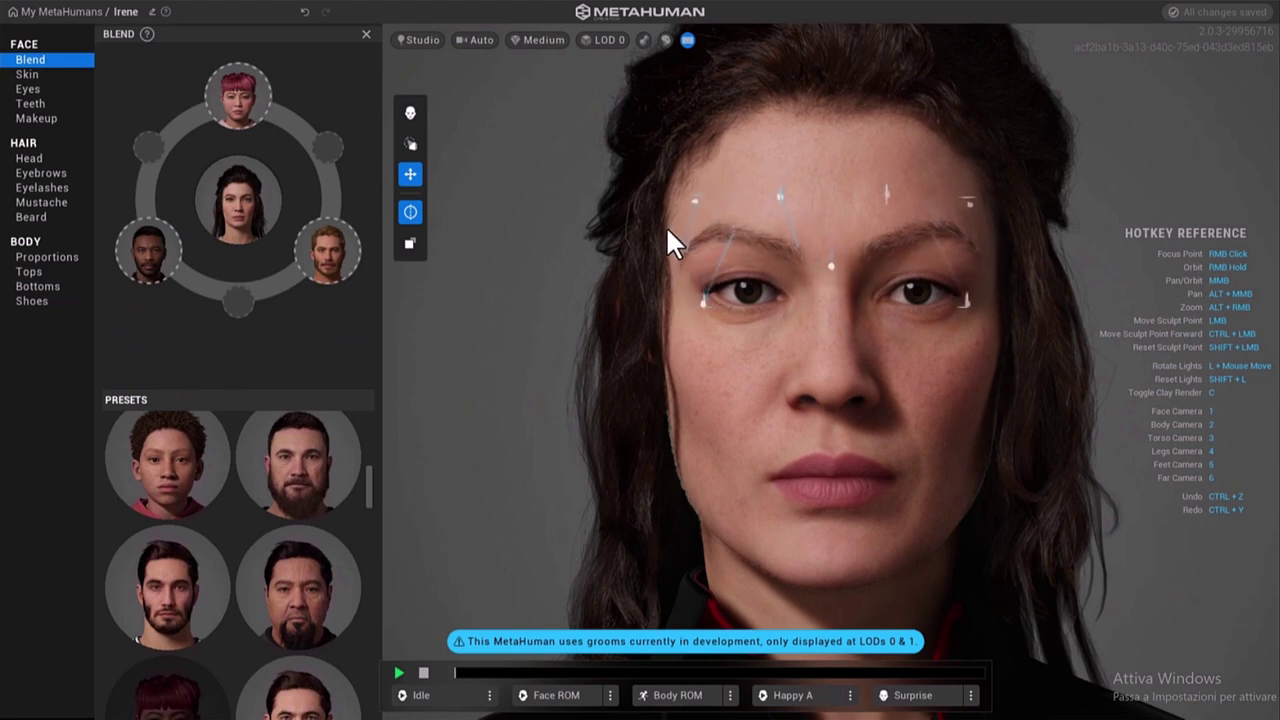
{"action": "mouse_move", "coordinate": [700, 193]}
{"action": "left_mouse_down"}
{"action": "mouse_move", "coordinate": [672, 236]}
{"action": "mouse_move", "coordinate": [755, 272]}
{"action": "left_mouse_up"}
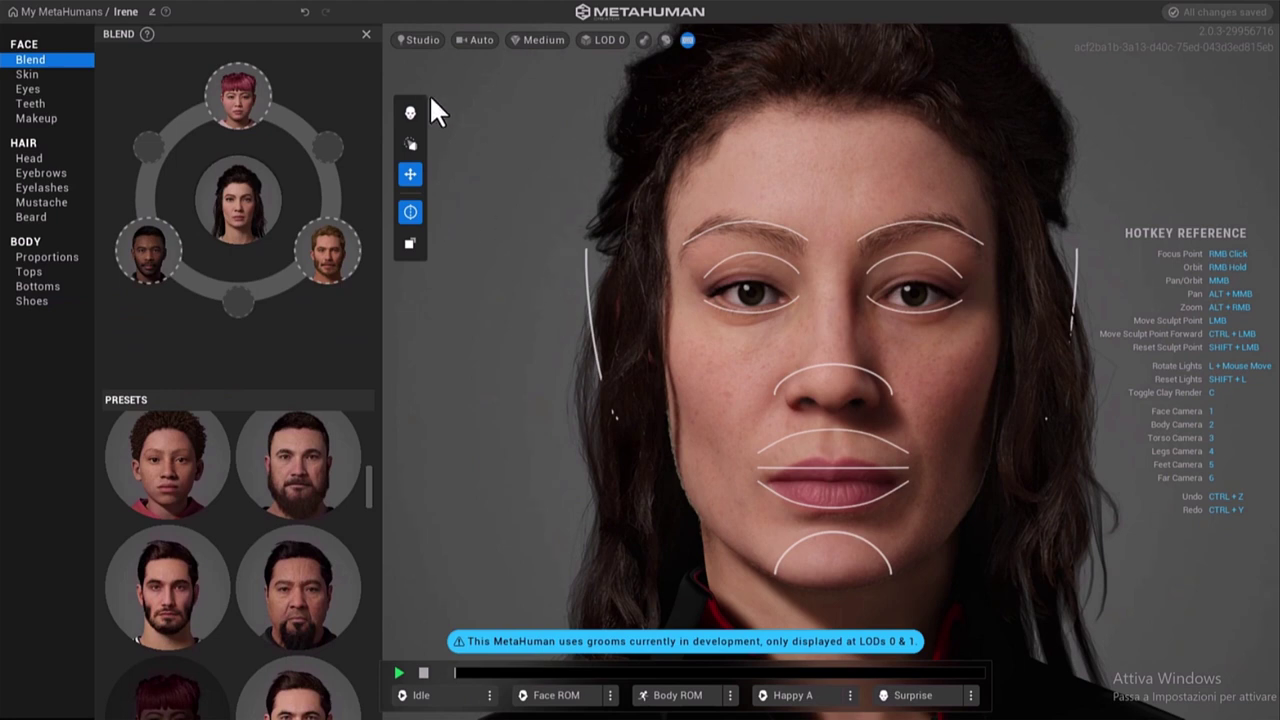
{"action": "left_click", "coordinate": [411, 113]}
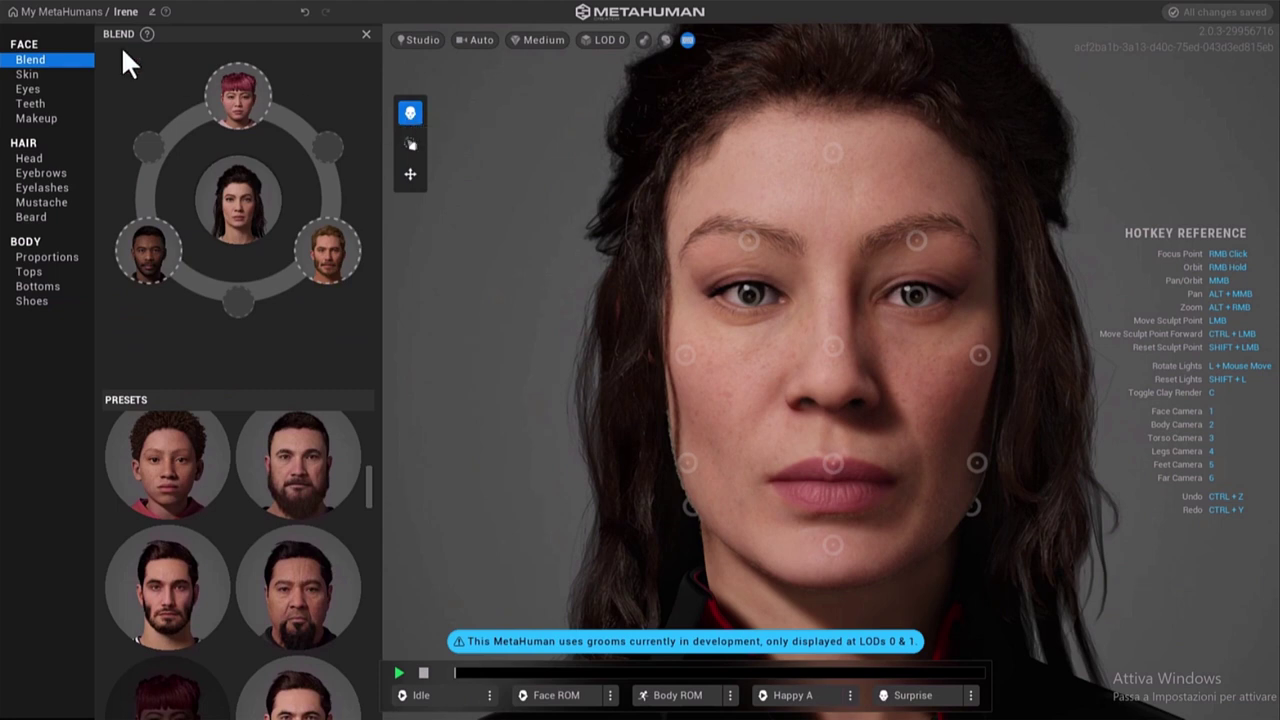
{"action": "left_click", "coordinate": [58, 74]}
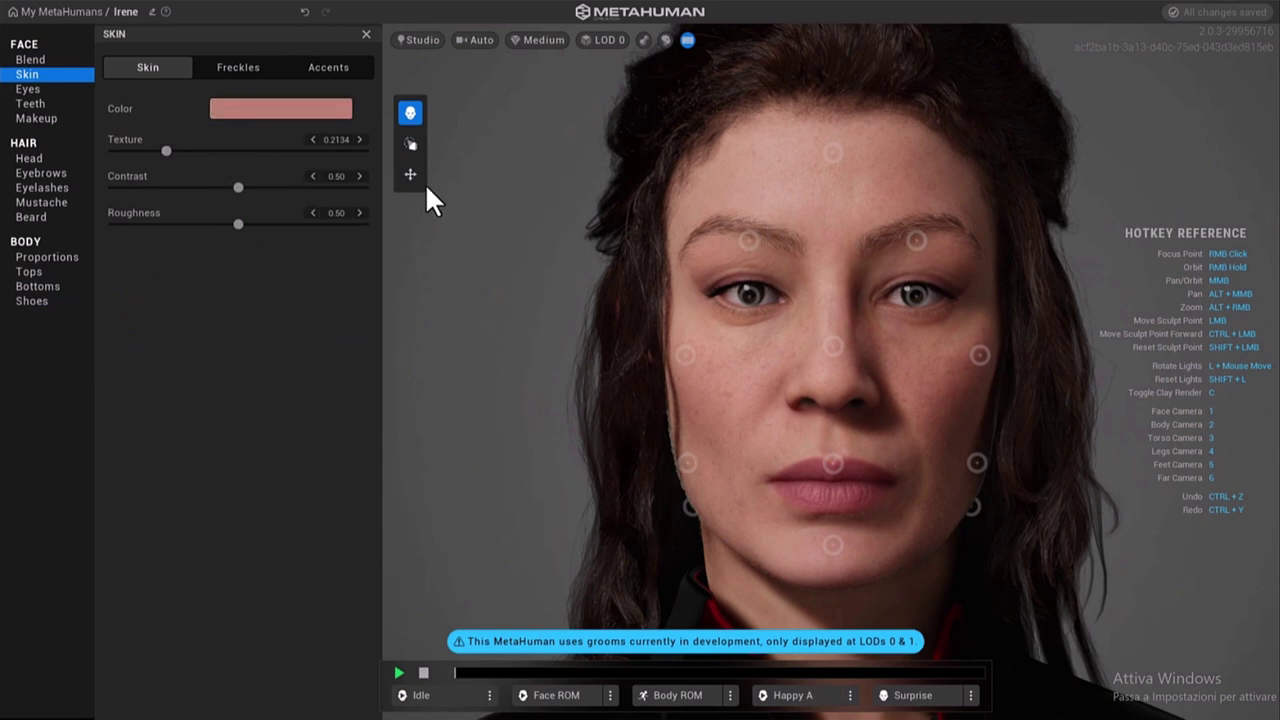
- Settle the skin sliders at texture 0.1303, contrast 0.42 and roughness 0.13
{"action": "left_click", "coordinate": [410, 144]}
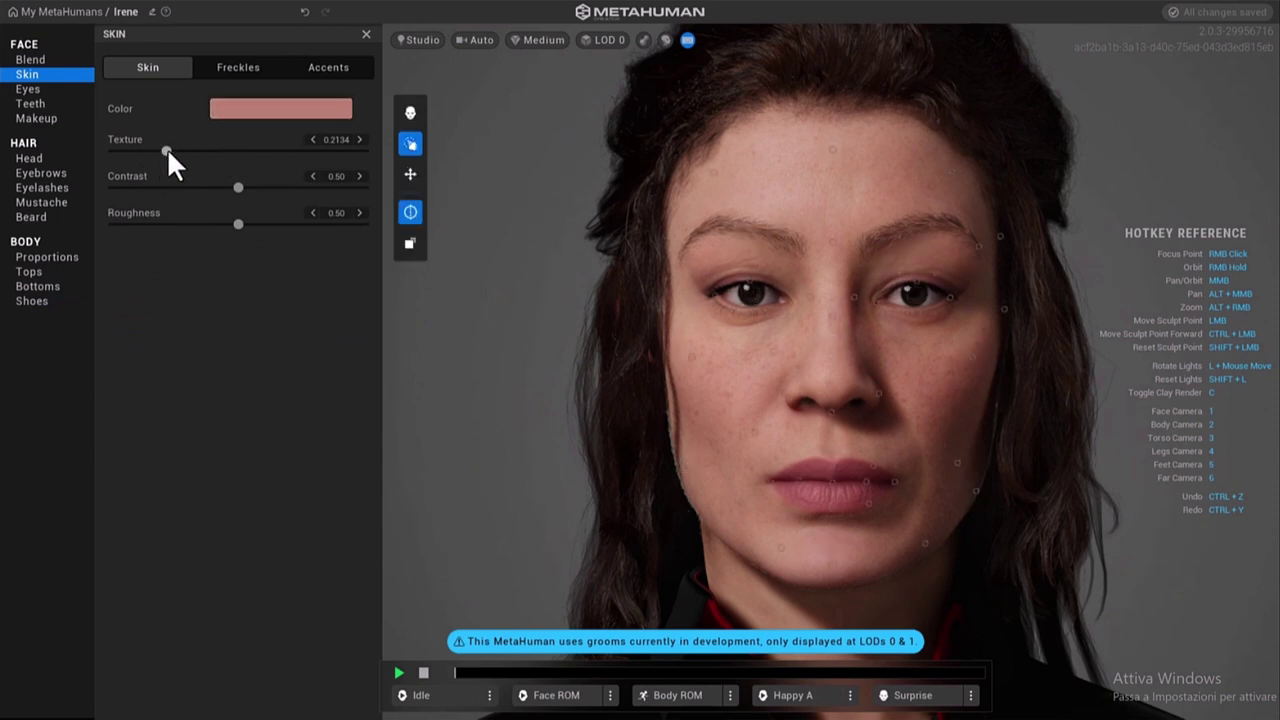
{"action": "mouse_move", "coordinate": [167, 150]}
{"action": "left_mouse_down"}
{"action": "mouse_move", "coordinate": [349, 153]}
{"action": "mouse_move", "coordinate": [147, 156]}
{"action": "left_mouse_up"}
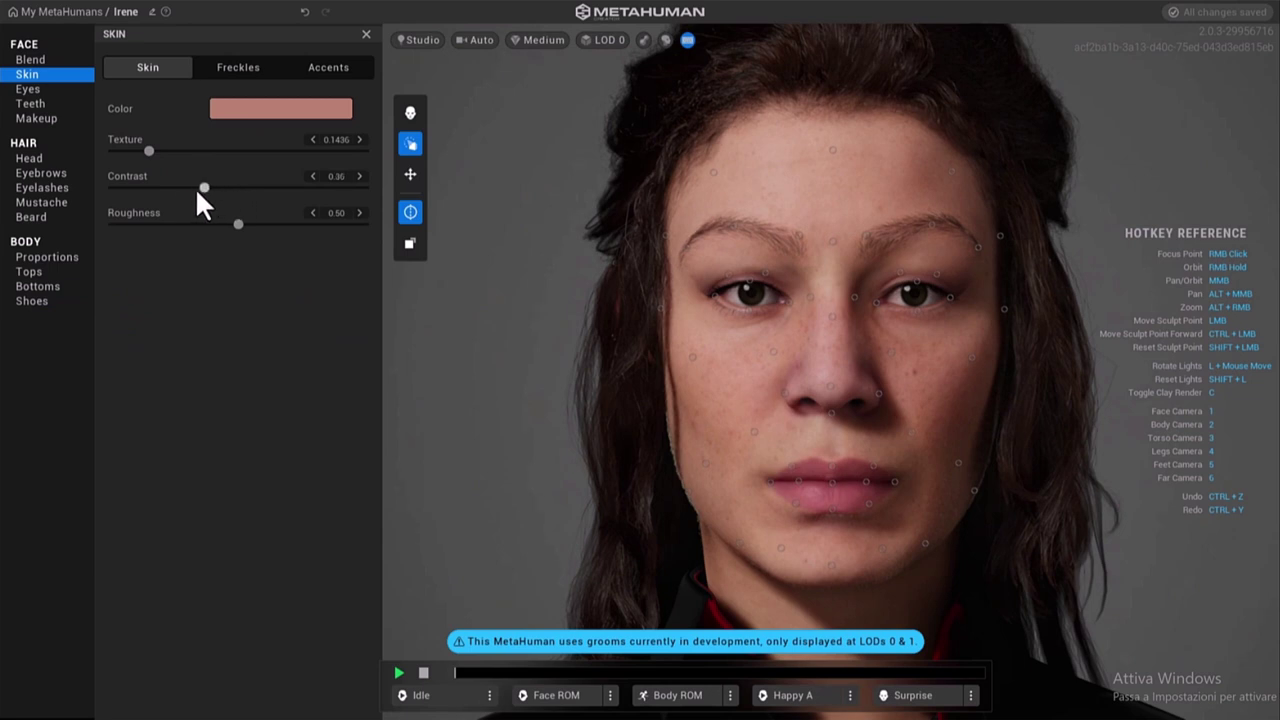
{"action": "left_click_drag", "start_coordinate": [197, 190], "coordinate": [156, 190]}
{"action": "left_click_drag", "start_coordinate": [223, 188], "coordinate": [283, 188]}
{"action": "mouse_move", "coordinate": [237, 224]}
{"action": "left_mouse_down"}
{"action": "mouse_move", "coordinate": [155, 224]}
{"action": "mouse_move", "coordinate": [295, 222]}
{"action": "mouse_move", "coordinate": [191, 226]}
{"action": "left_mouse_up"}
{"action": "left_click_drag", "start_coordinate": [275, 226], "coordinate": [279, 225]}
{"action": "mouse_move", "coordinate": [263, 225]}
{"action": "left_mouse_down"}
{"action": "mouse_move", "coordinate": [150, 225]}
{"action": "mouse_move", "coordinate": [280, 225]}
{"action": "mouse_move", "coordinate": [156, 224]}
{"action": "left_mouse_up"}
{"action": "mouse_move", "coordinate": [170, 226]}
{"action": "left_mouse_down"}
{"action": "mouse_move", "coordinate": [304, 232]}
{"action": "mouse_move", "coordinate": [145, 231]}
{"action": "left_mouse_up"}
{"action": "left_click_drag", "start_coordinate": [285, 188], "coordinate": [152, 190]}
{"action": "mouse_move", "coordinate": [259, 199]}
{"action": "left_mouse_down"}
{"action": "mouse_move", "coordinate": [329, 200]}
{"action": "mouse_move", "coordinate": [310, 198]}
{"action": "left_mouse_up"}
{"action": "mouse_move", "coordinate": [149, 152]}
{"action": "left_mouse_down"}
{"action": "mouse_move", "coordinate": [137, 152]}
{"action": "mouse_move", "coordinate": [194, 148]}
{"action": "mouse_move", "coordinate": [157, 149]}
{"action": "left_mouse_up"}
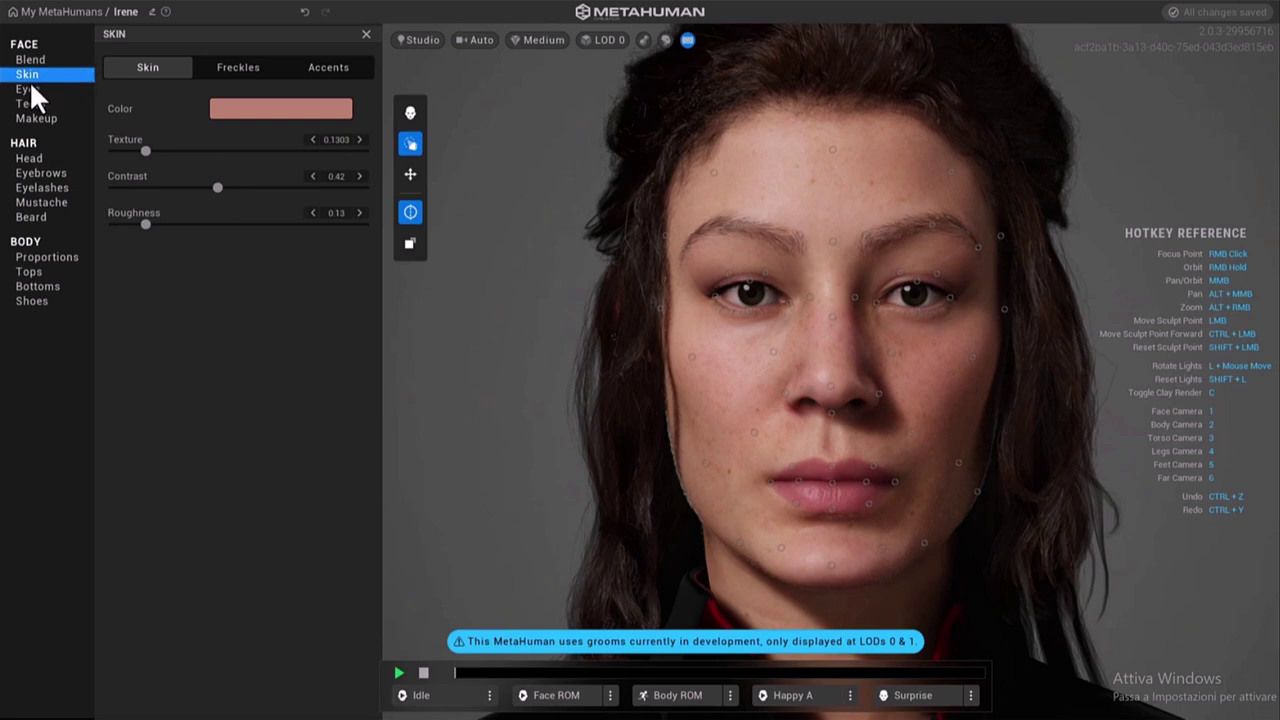
- Remove freckles from Irene's skin entirely
{"action": "left_click", "coordinate": [213, 70]}
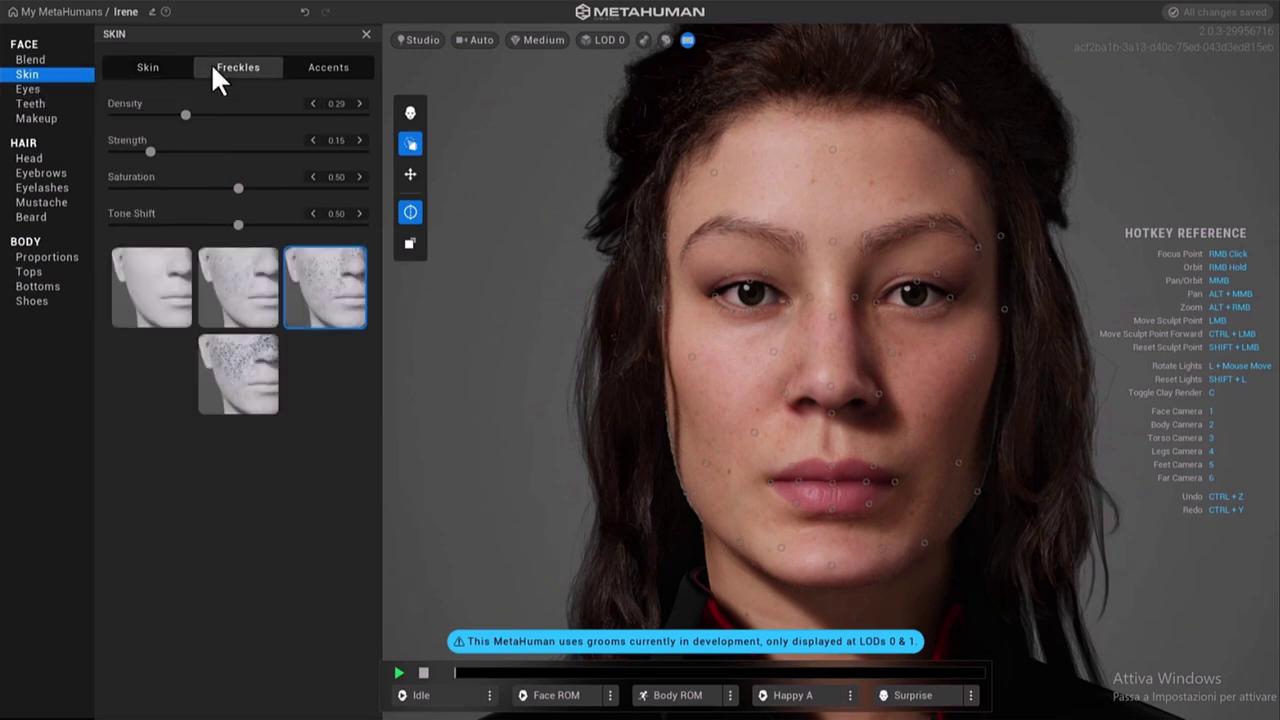
{"action": "left_click", "coordinate": [257, 380]}
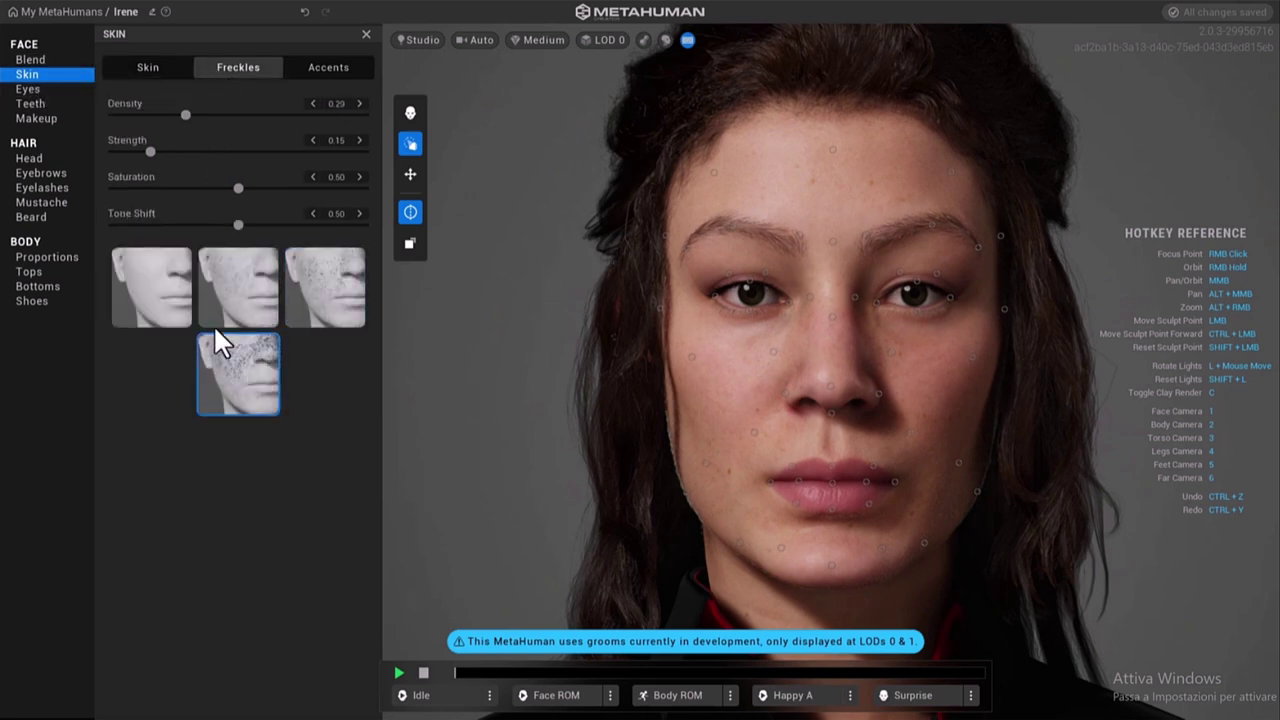
{"action": "left_click", "coordinate": [150, 300]}
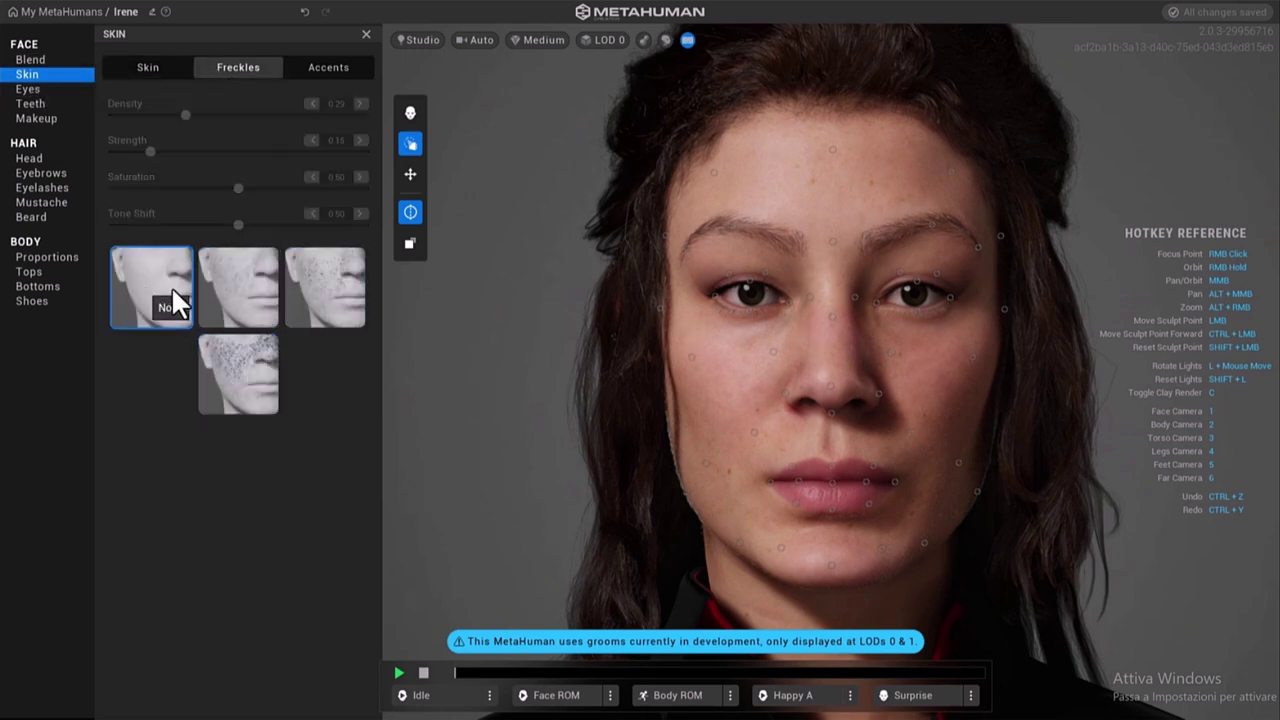
- Set the forehead accent to Redness -0.21 and Saturation -0.40
{"action": "left_click", "coordinate": [318, 68]}
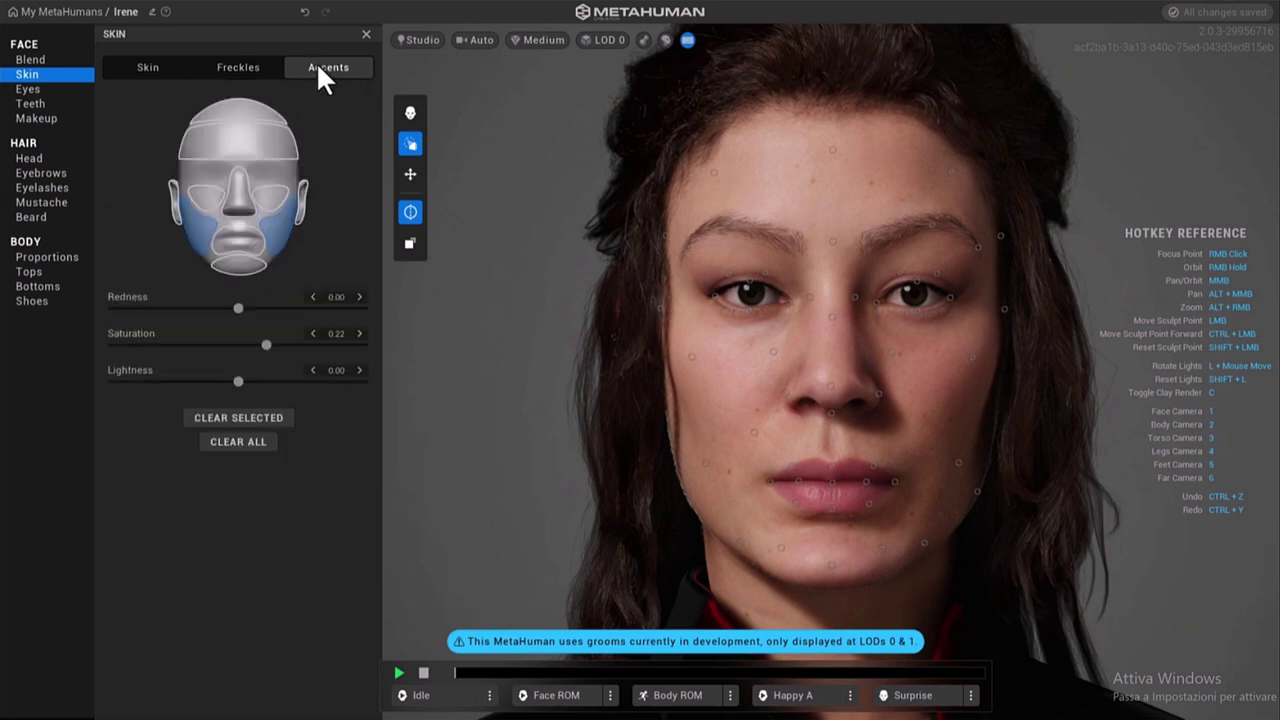
{"action": "left_click", "coordinate": [253, 148]}
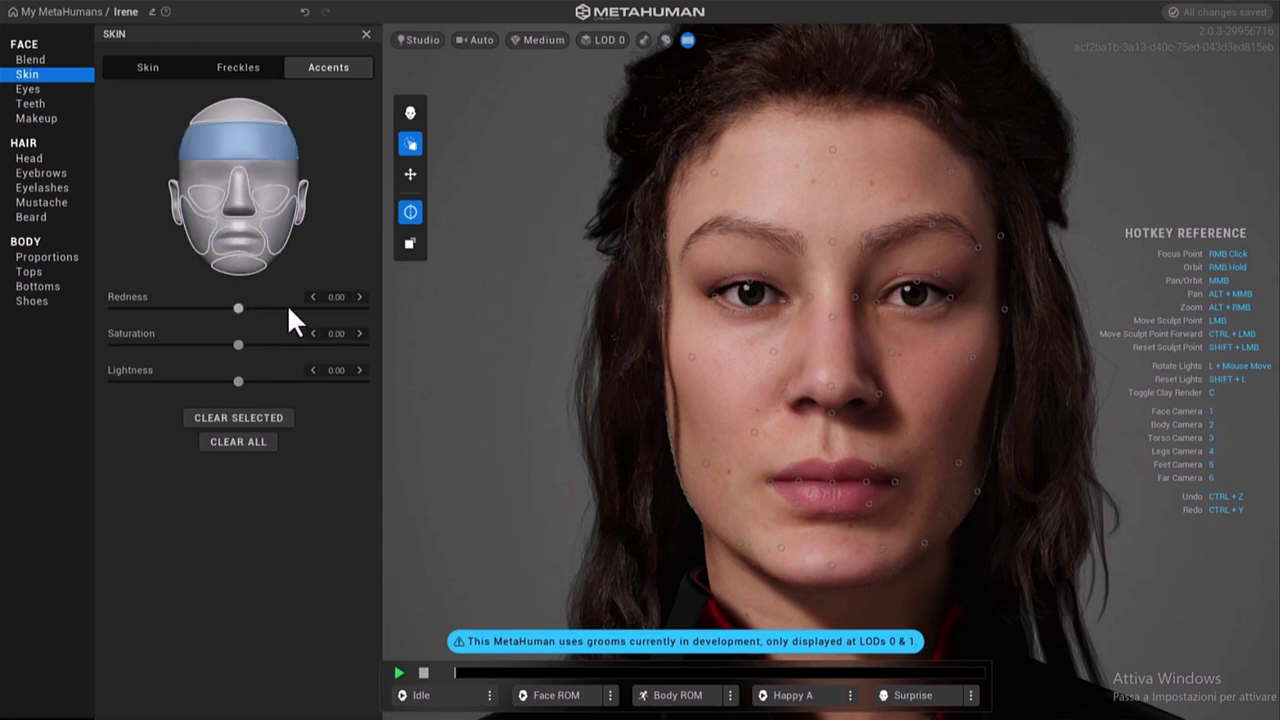
{"action": "left_click_drag", "start_coordinate": [238, 309], "coordinate": [430, 320]}
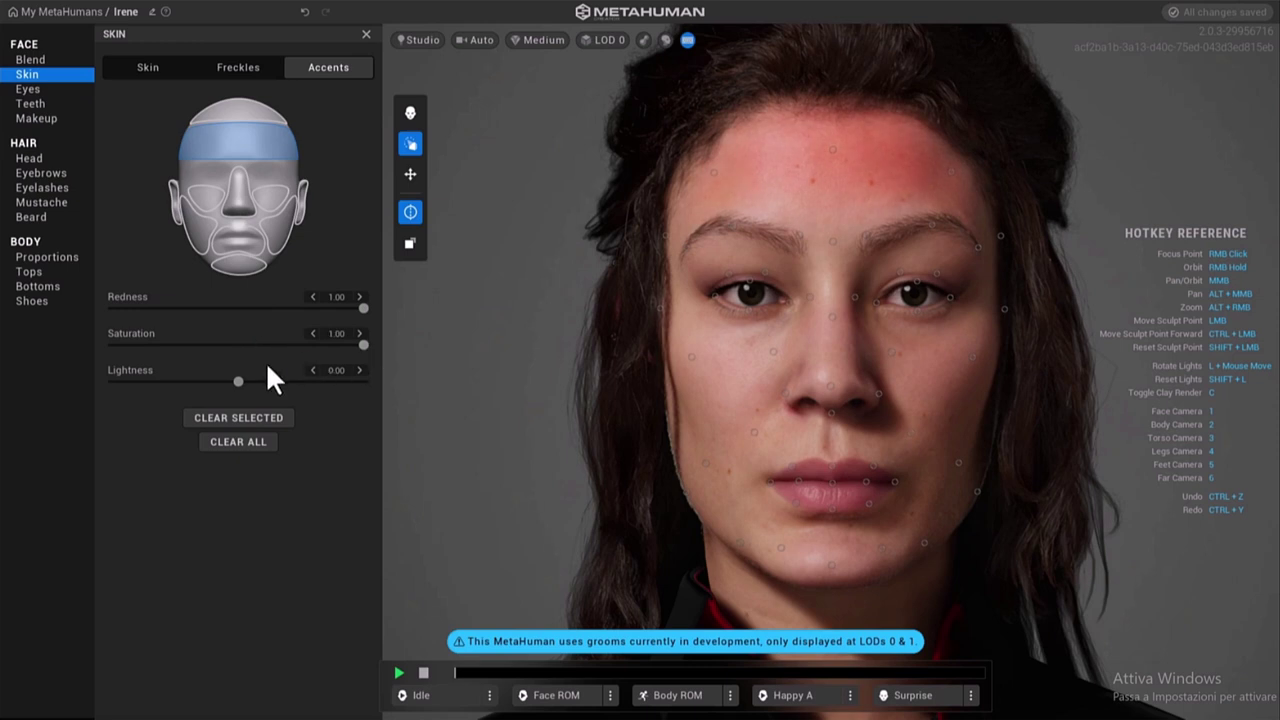
{"action": "mouse_move", "coordinate": [250, 345]}
{"action": "left_mouse_down"}
{"action": "mouse_move", "coordinate": [158, 349]}
{"action": "mouse_move", "coordinate": [171, 350]}
{"action": "left_mouse_up"}
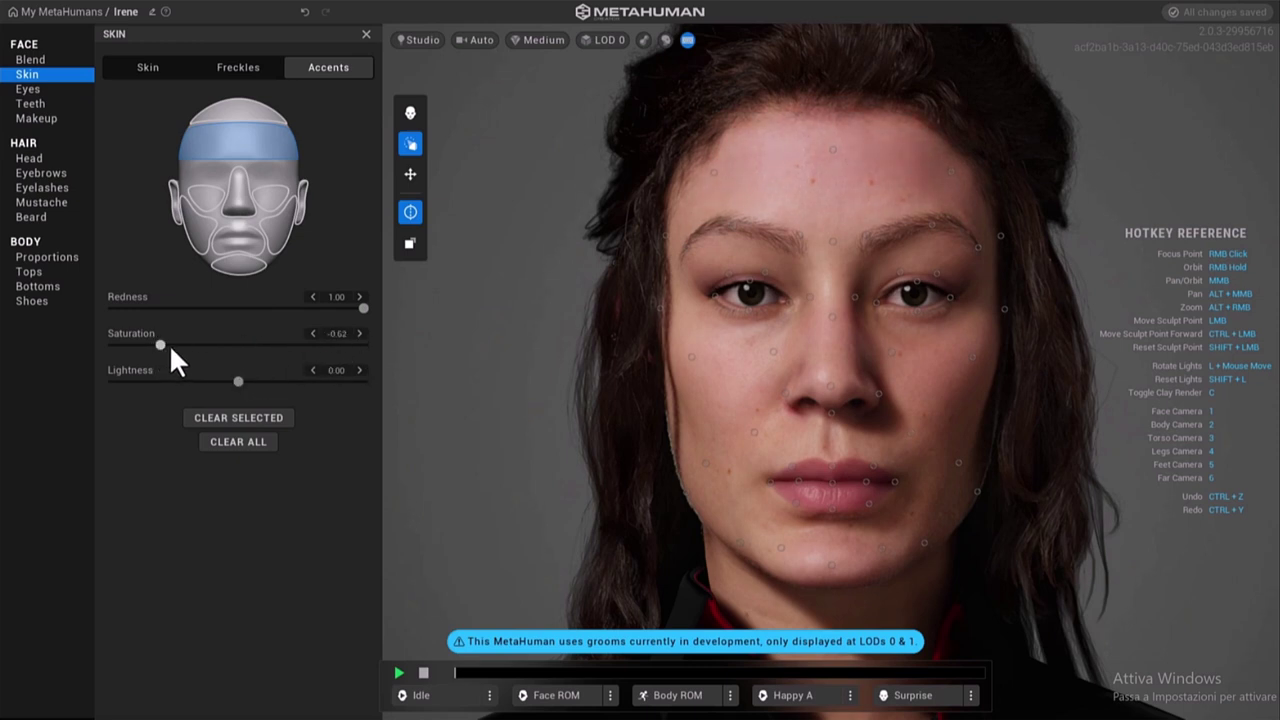
{"action": "left_click_drag", "start_coordinate": [363, 309], "coordinate": [197, 311]}
{"action": "left_click", "coordinate": [211, 309]}
- Apply eye Preset 008 and settle on the bottom-right iris texture
{"action": "left_click", "coordinate": [42, 89]}
{"action": "left_click", "coordinate": [254, 315]}
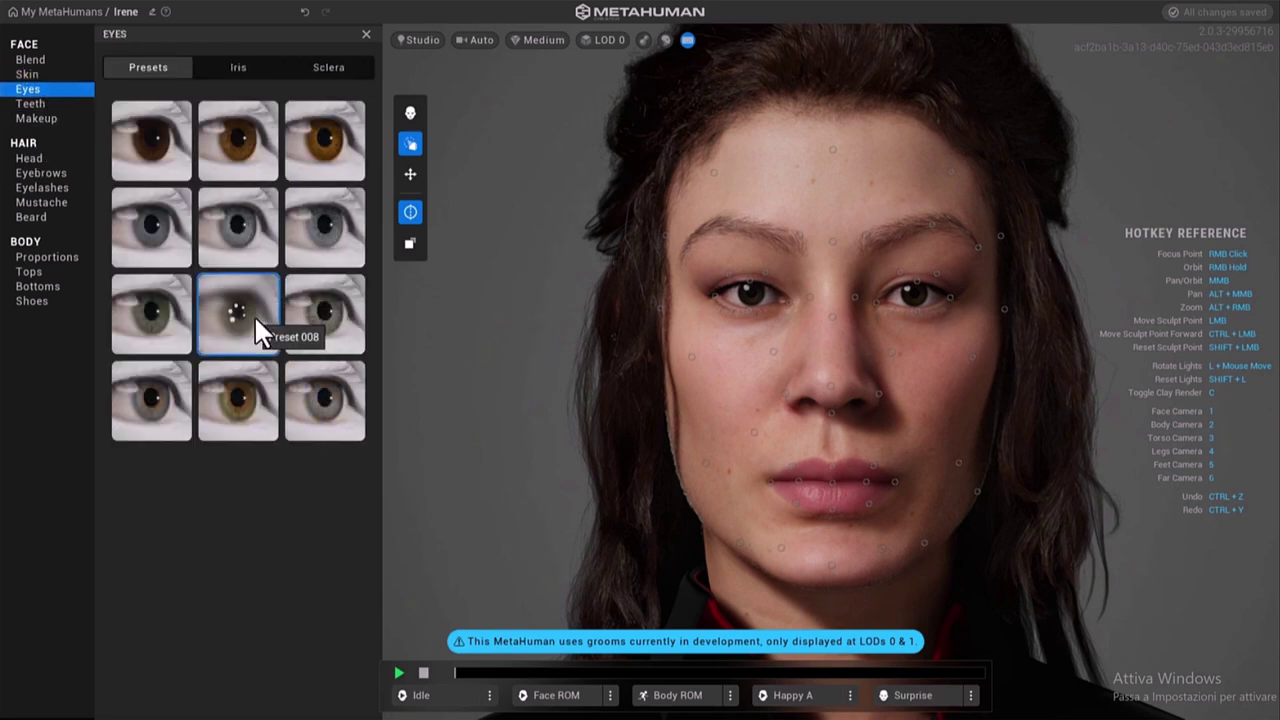
{"action": "left_click", "coordinate": [228, 70]}
{"action": "left_click", "coordinate": [313, 480]}
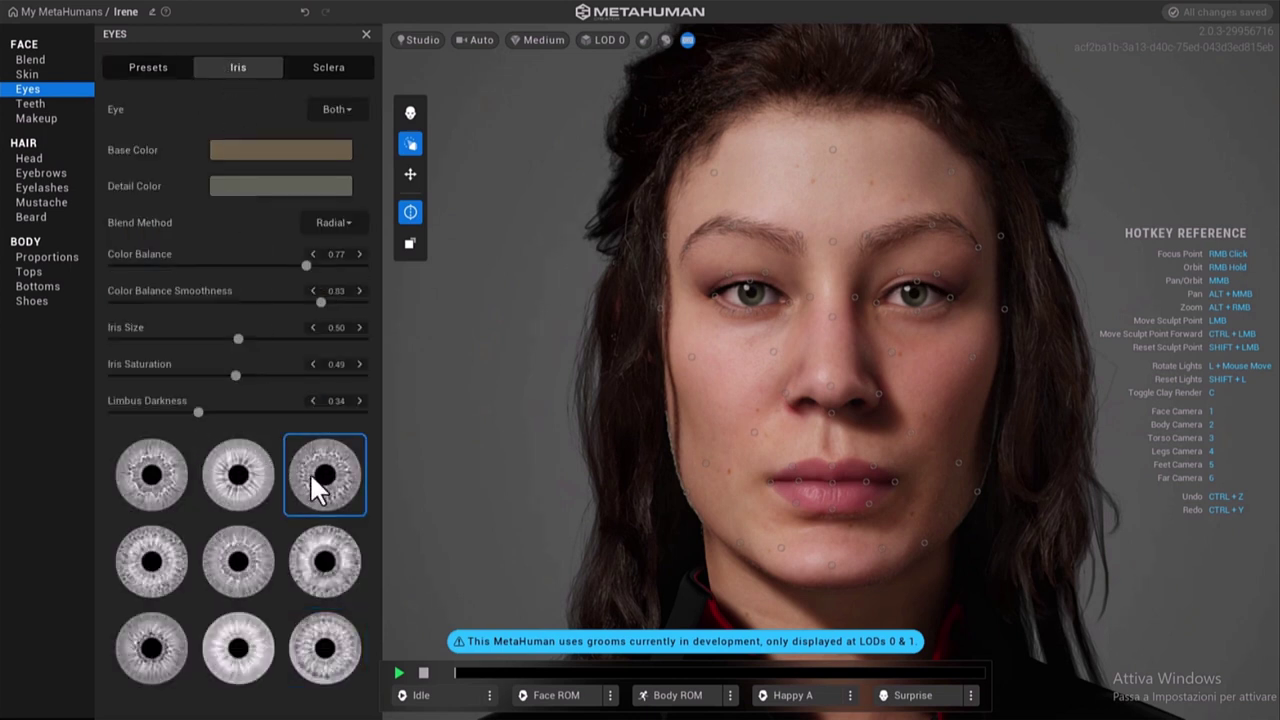
{"action": "left_click", "coordinate": [250, 490]}
{"action": "left_click", "coordinate": [238, 545]}
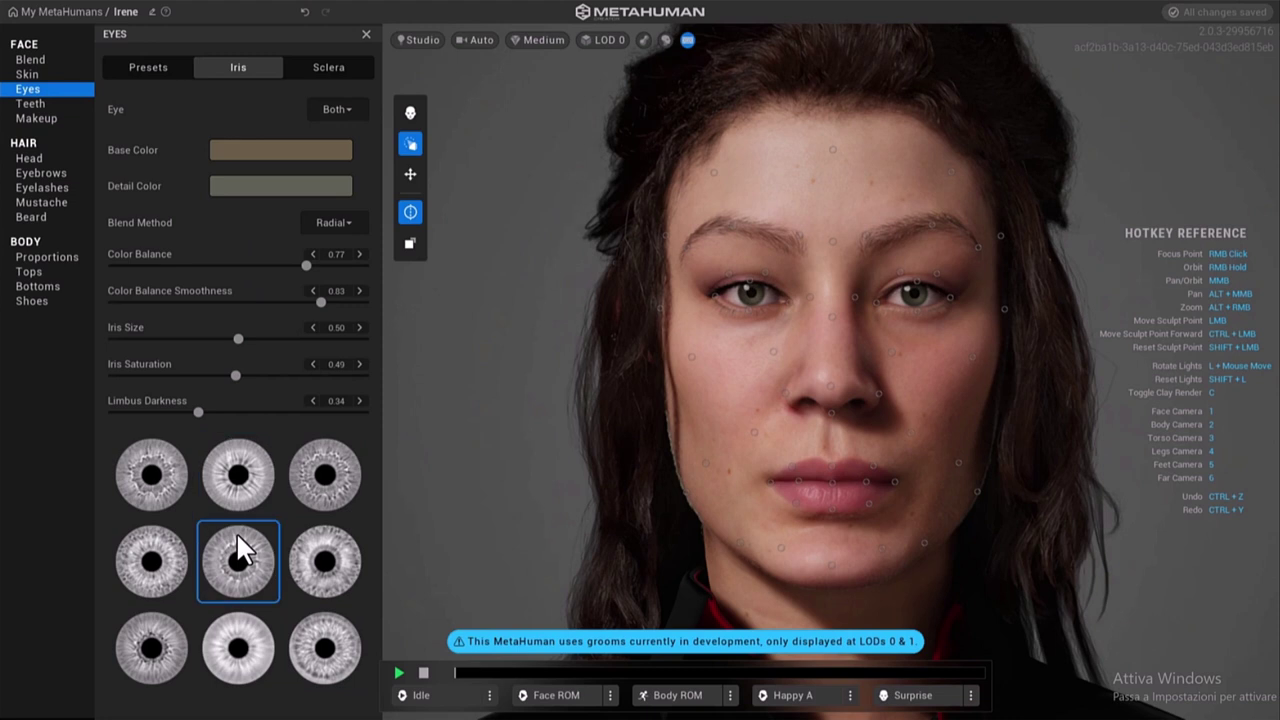
{"action": "left_click", "coordinate": [310, 570]}
{"action": "left_click", "coordinate": [335, 647]}
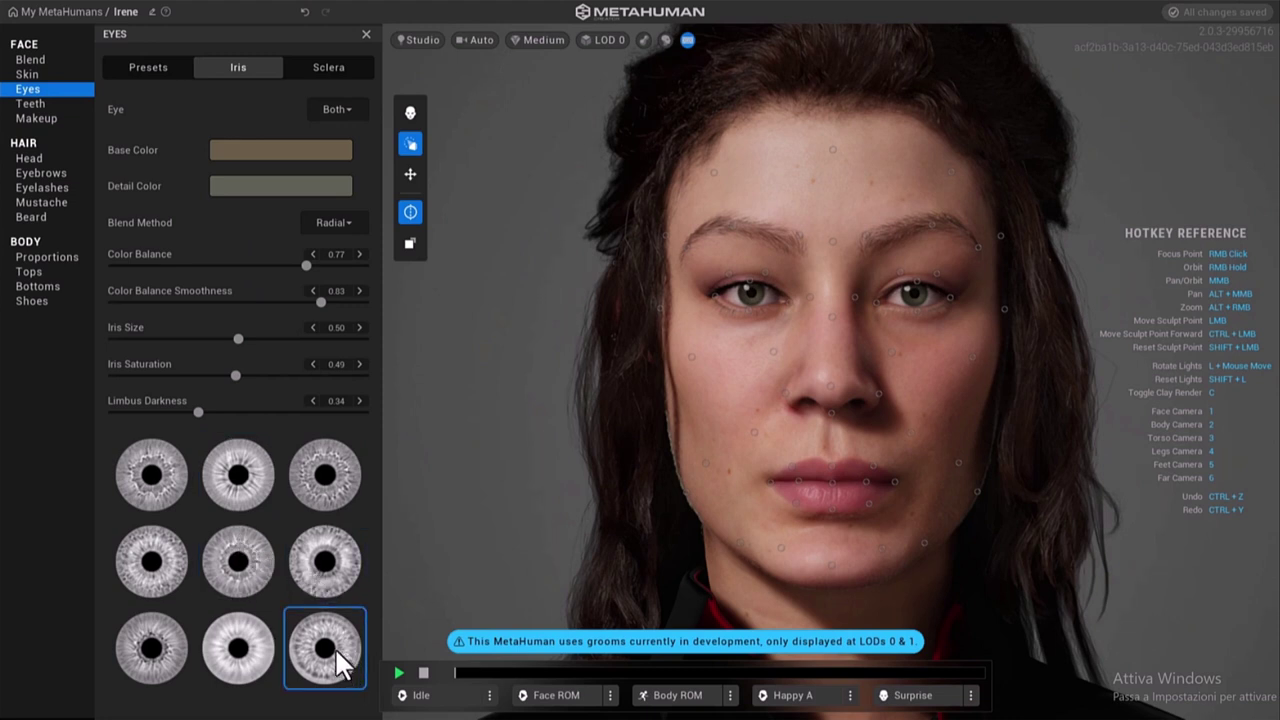
- Give the sclera rotation 0.22, vascularity 1.00, veins rotation 0.73 and dimmer brightness
{"action": "left_click", "coordinate": [310, 68]}
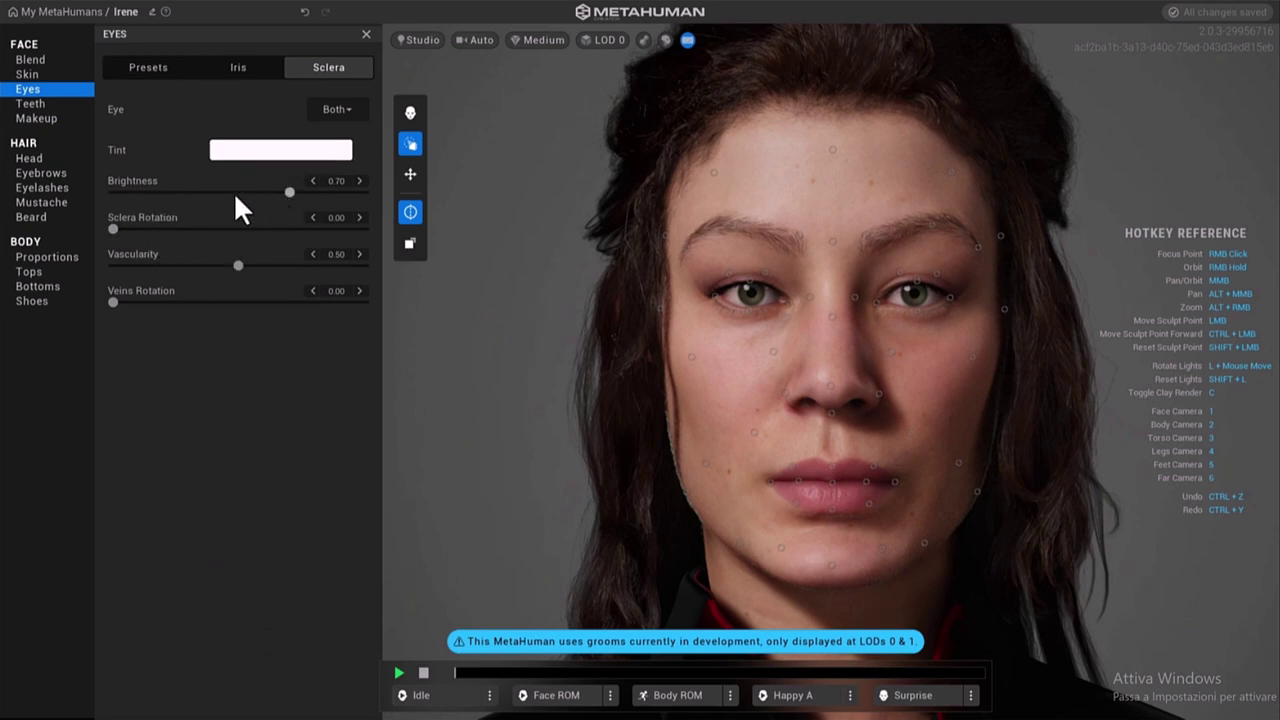
{"action": "mouse_move", "coordinate": [235, 196]}
{"action": "left_mouse_down"}
{"action": "mouse_move", "coordinate": [180, 196]}
{"action": "mouse_move", "coordinate": [314, 212]}
{"action": "mouse_move", "coordinate": [359, 198]}
{"action": "left_mouse_up"}
{"action": "left_click_drag", "start_coordinate": [117, 232], "coordinate": [349, 229]}
{"action": "left_click_drag", "start_coordinate": [240, 266], "coordinate": [371, 264]}
{"action": "left_click_drag", "start_coordinate": [166, 302], "coordinate": [297, 302]}
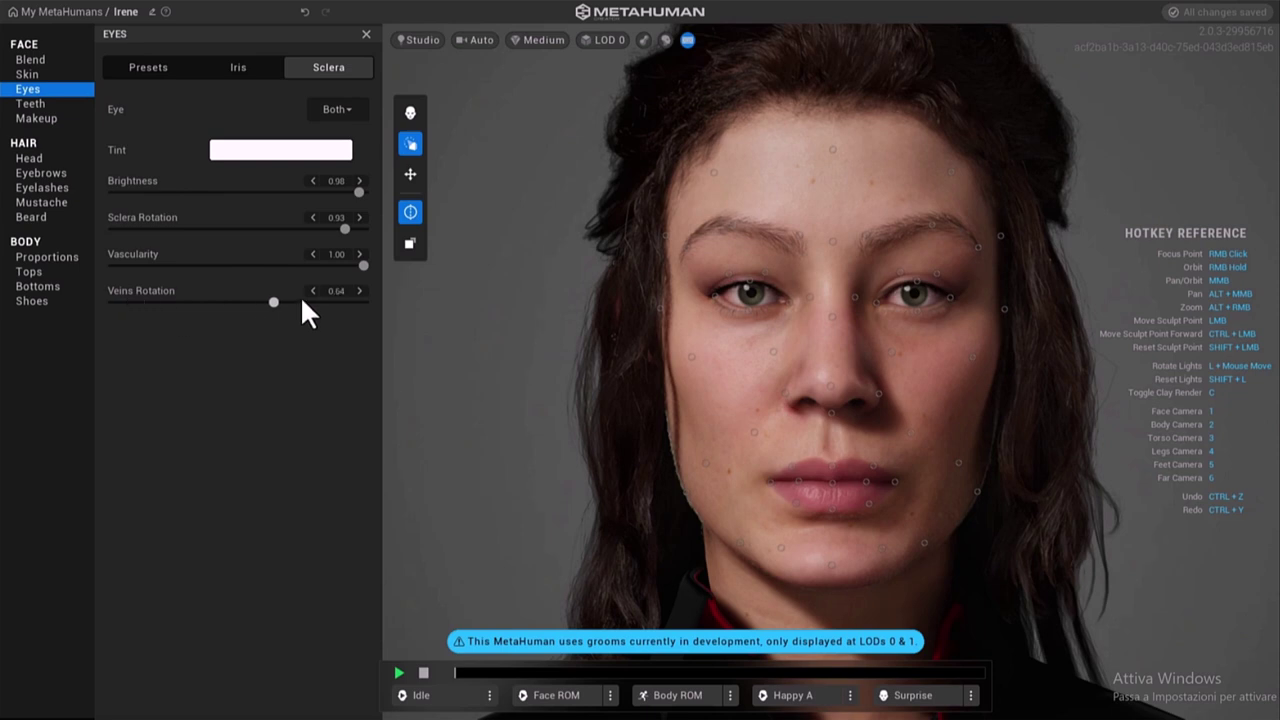
{"action": "left_click_drag", "start_coordinate": [345, 229], "coordinate": [168, 229]}
{"action": "left_click_drag", "start_coordinate": [359, 192], "coordinate": [206, 192]}
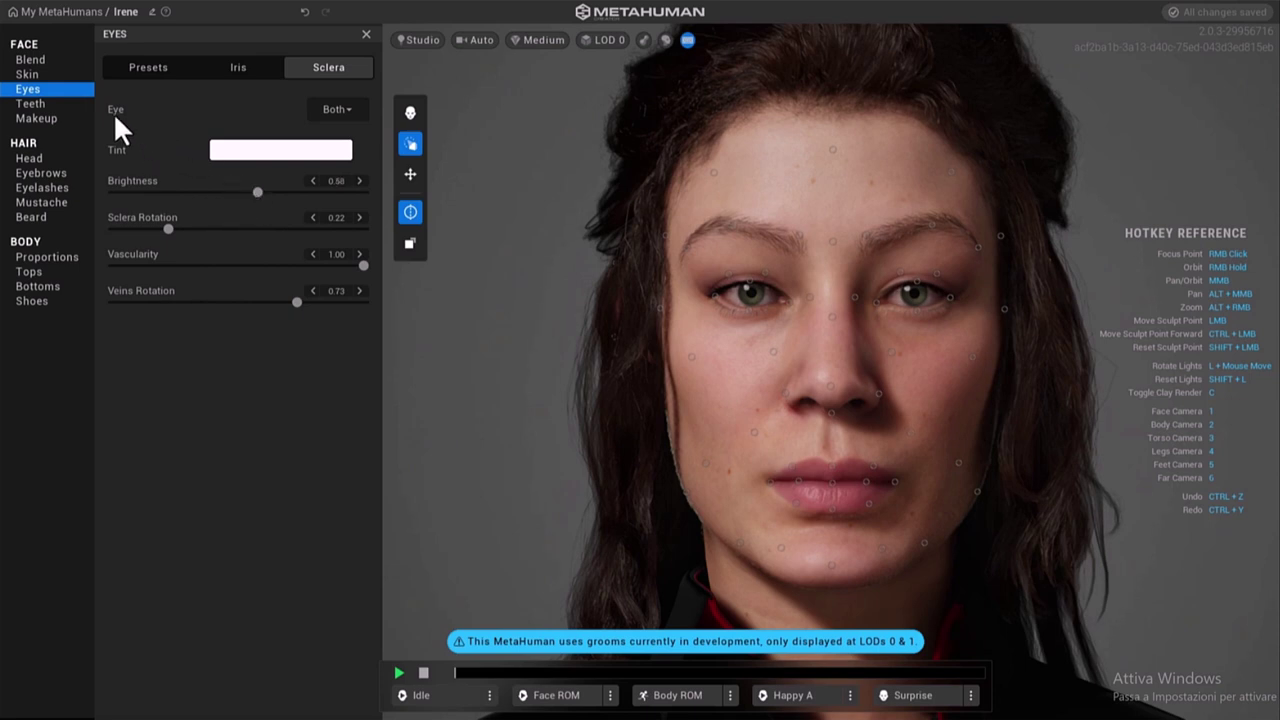
- Apply the top-right eye makeup style after trying Dramatic Smudge and Cat Eye
{"action": "left_click", "coordinate": [52, 103]}
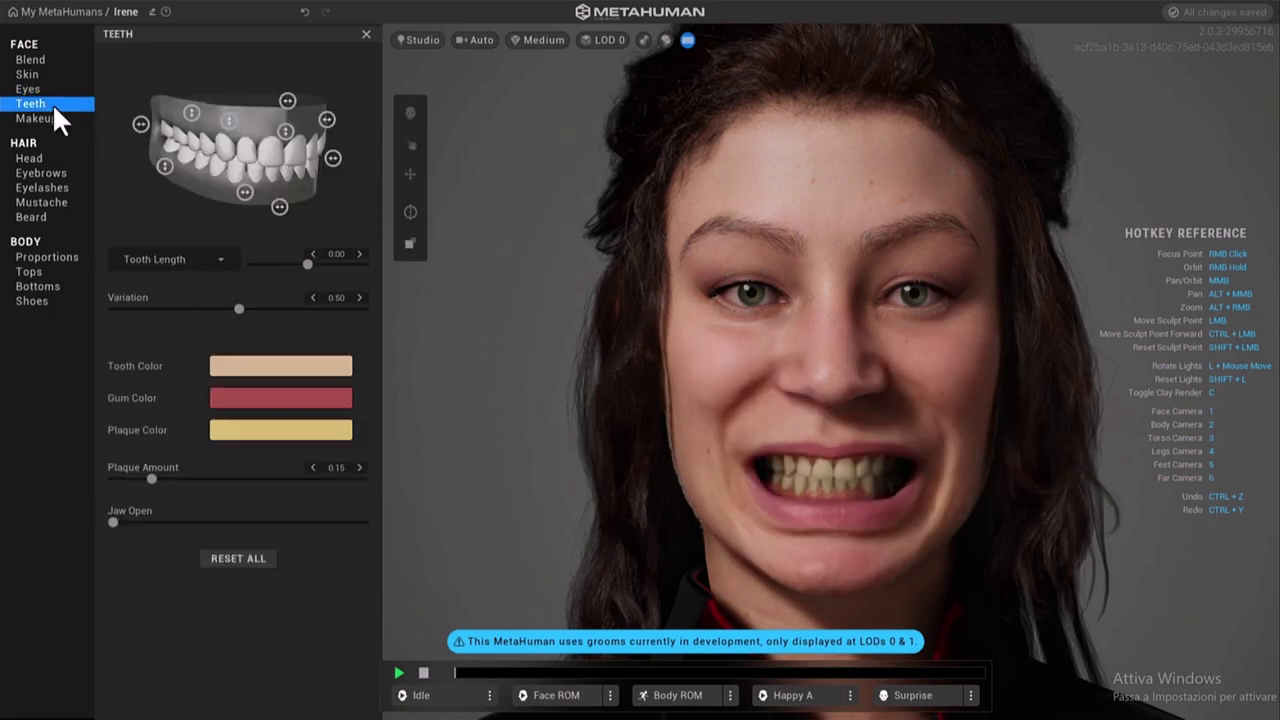
{"action": "left_click", "coordinate": [47, 119]}
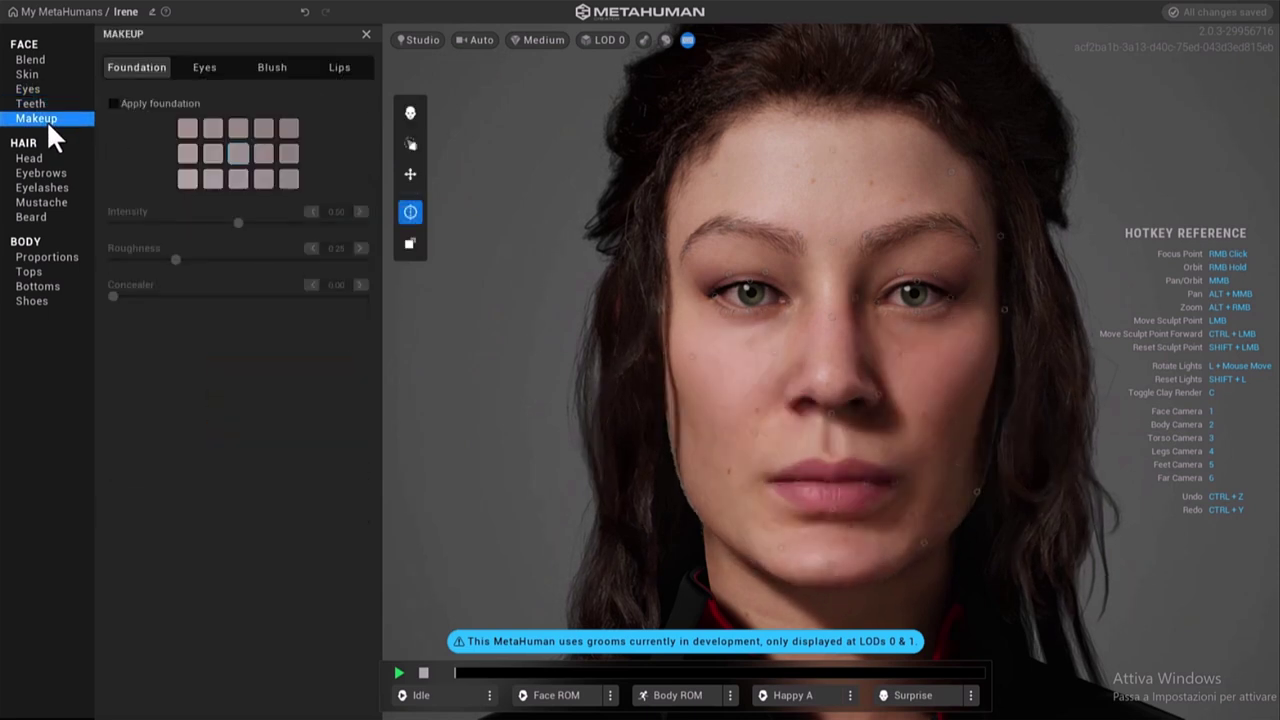
{"action": "left_click", "coordinate": [204, 66]}
{"action": "left_click", "coordinate": [155, 313]}
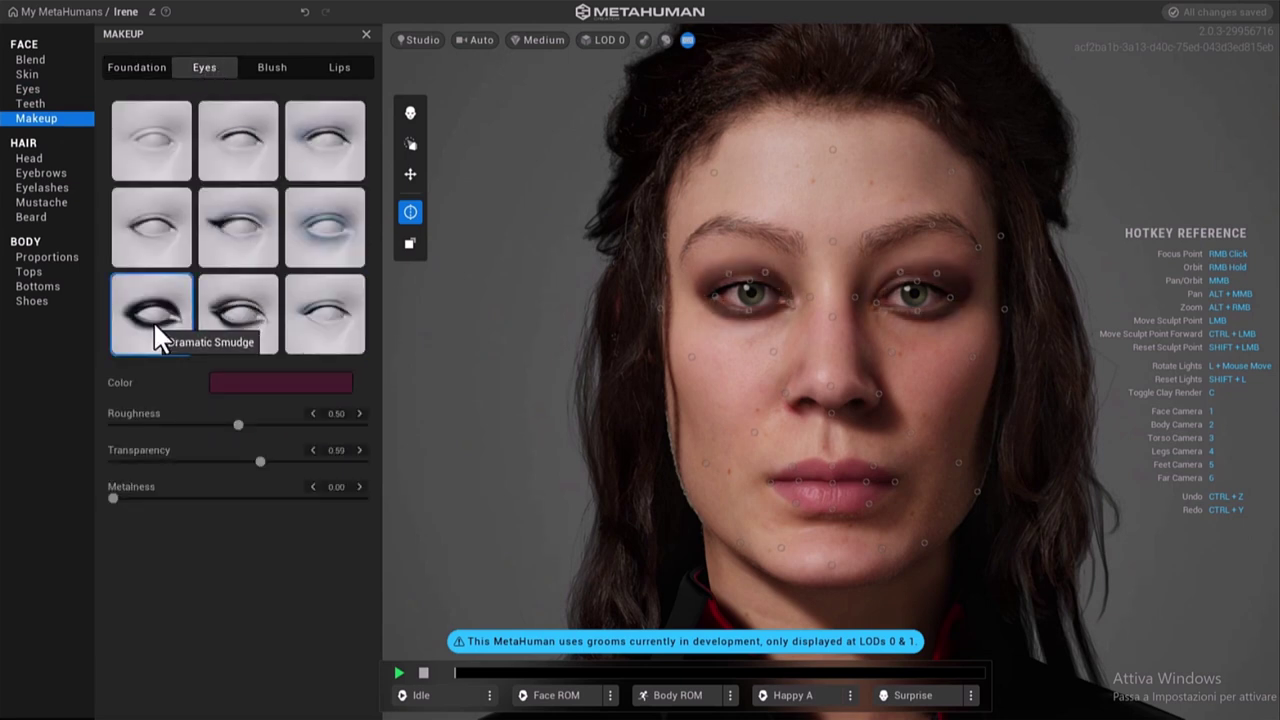
{"action": "left_click", "coordinate": [212, 249]}
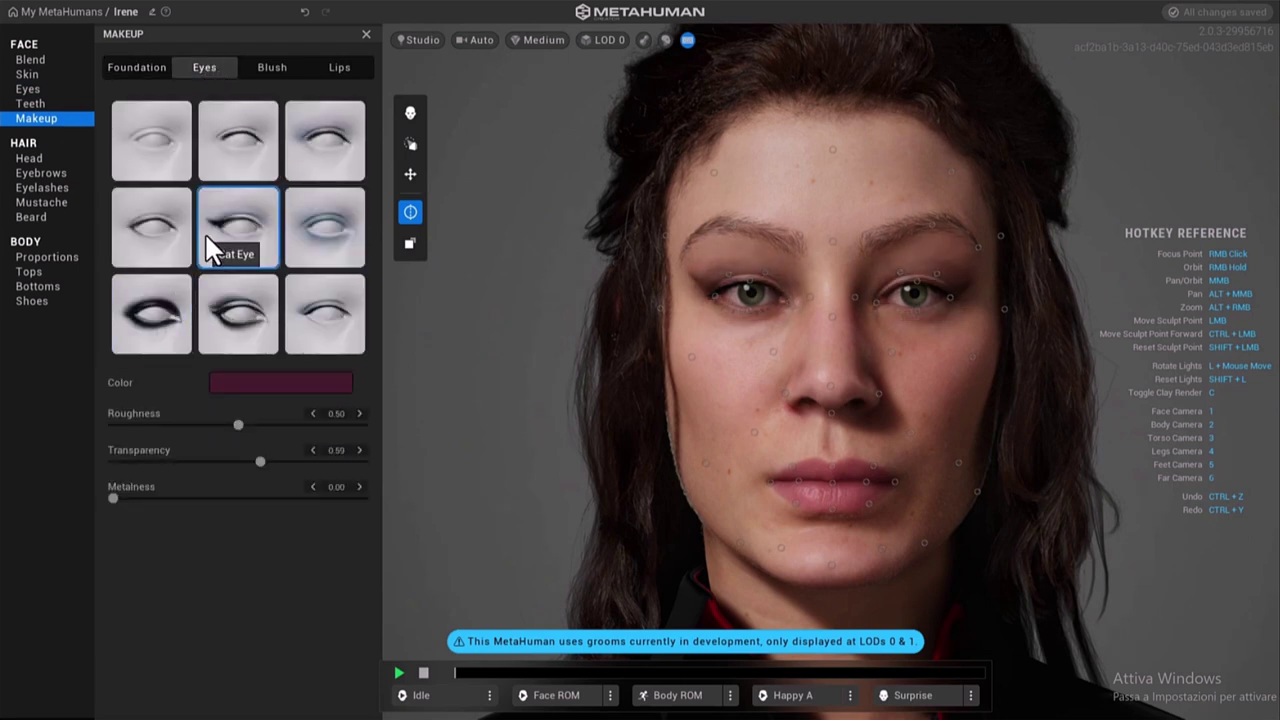
{"action": "left_click", "coordinate": [272, 165]}
{"action": "left_click", "coordinate": [322, 163]}
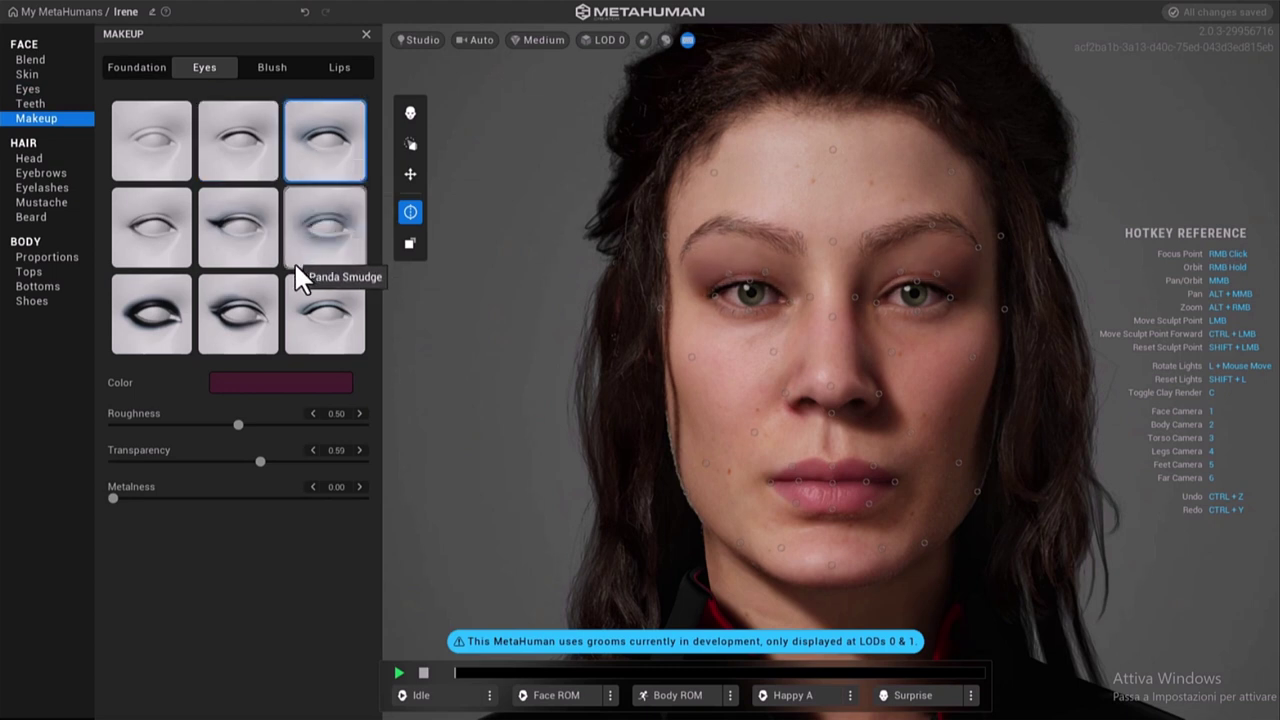
- Give the cheeks Low Sweep blush
{"action": "left_click", "coordinate": [262, 78]}
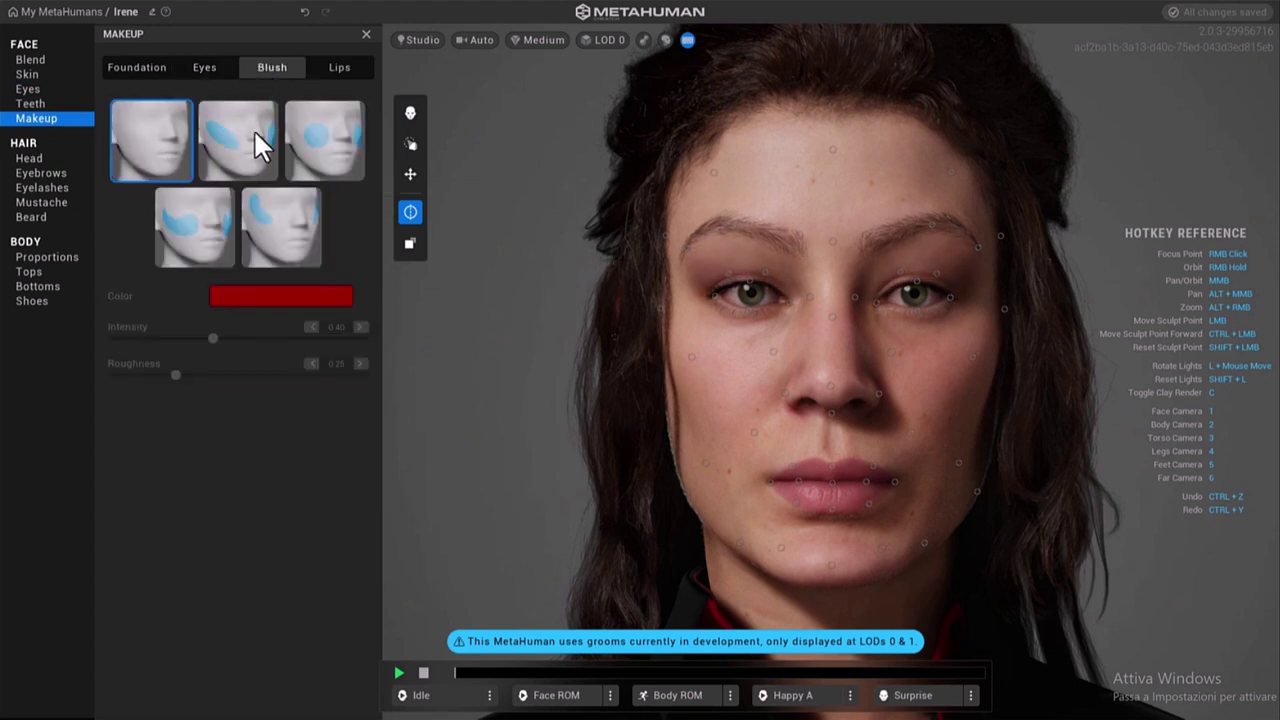
{"action": "left_click", "coordinate": [222, 140]}
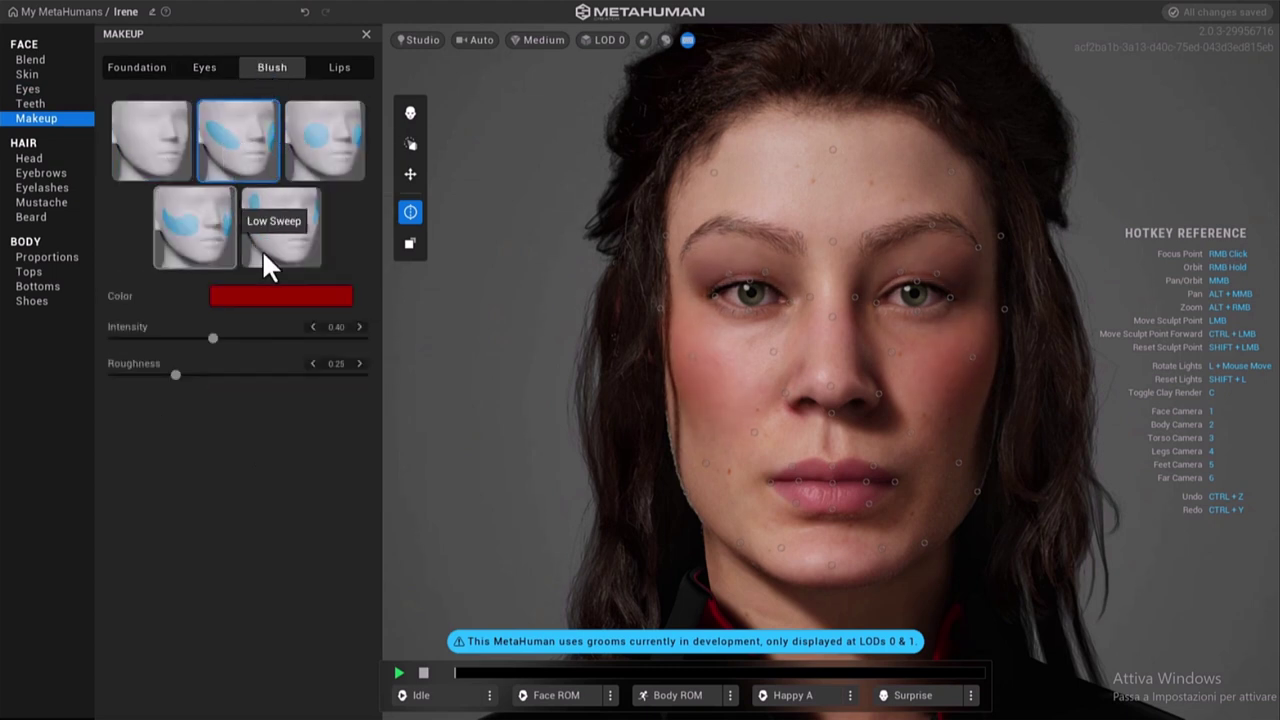
{"action": "left_click", "coordinate": [207, 243]}
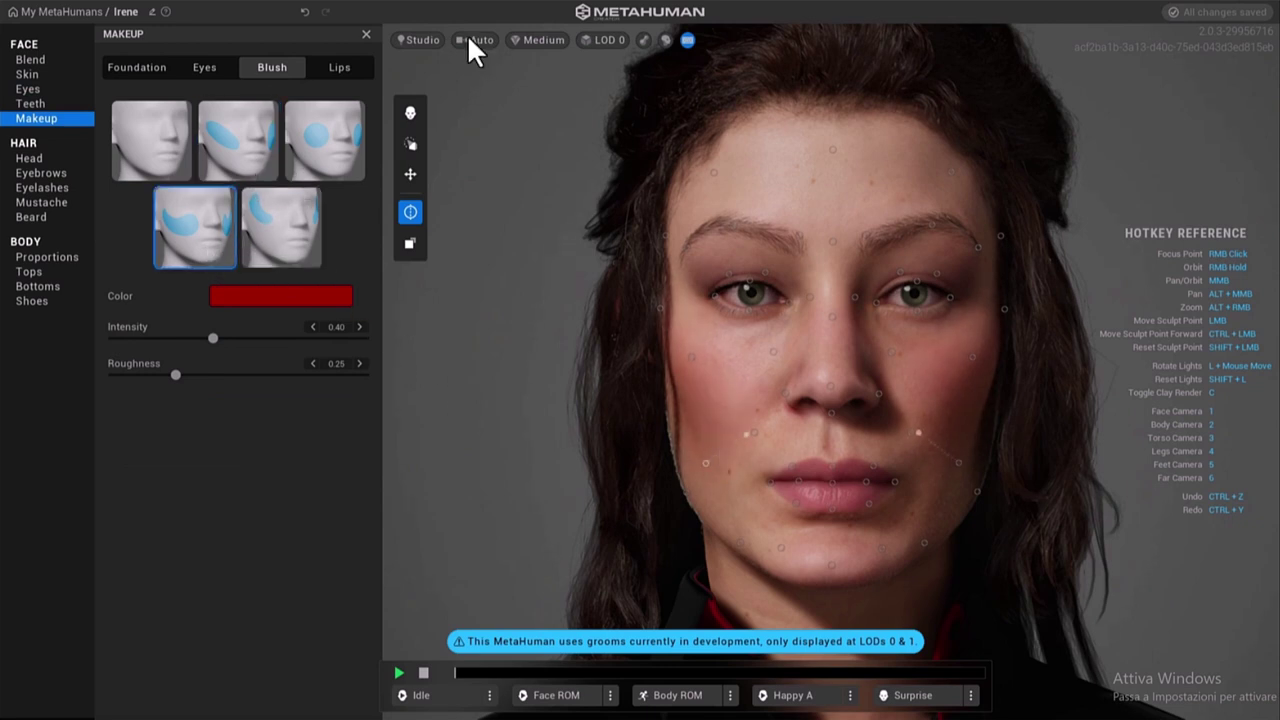
- Apply Hollywood-style lips coloured bright red D60000
{"action": "left_click", "coordinate": [323, 73]}
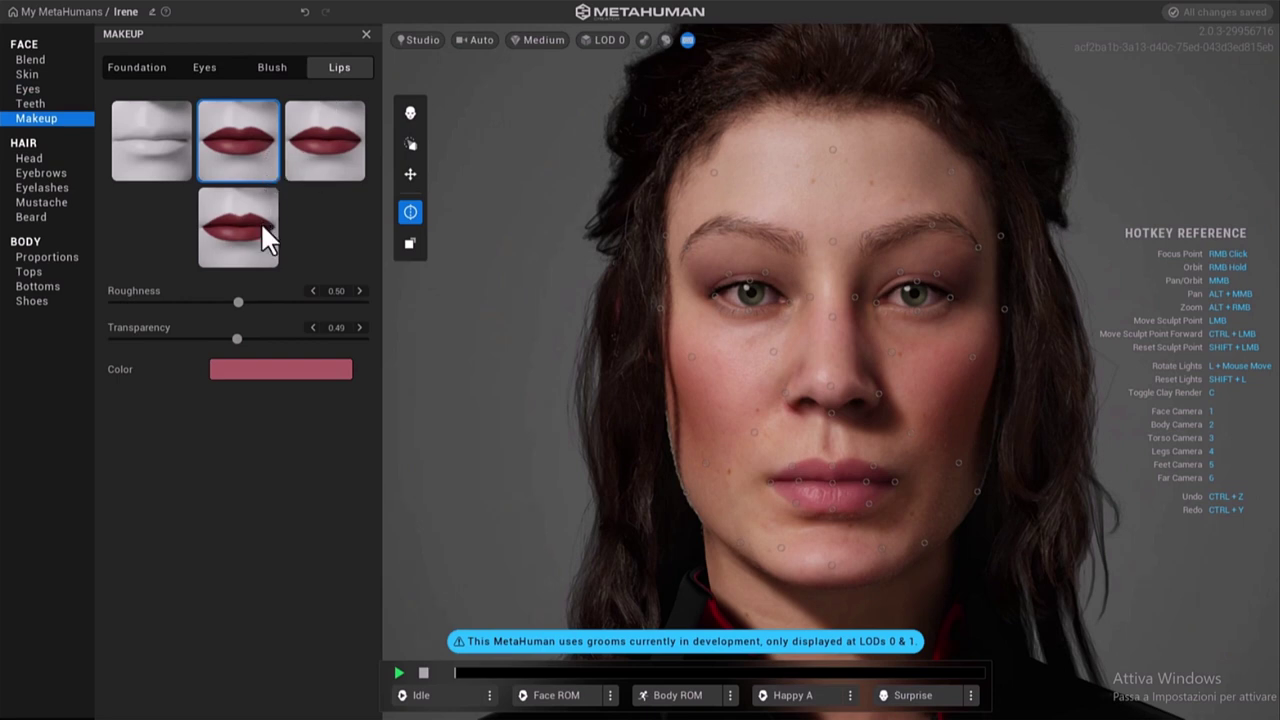
{"action": "left_click", "coordinate": [293, 132]}
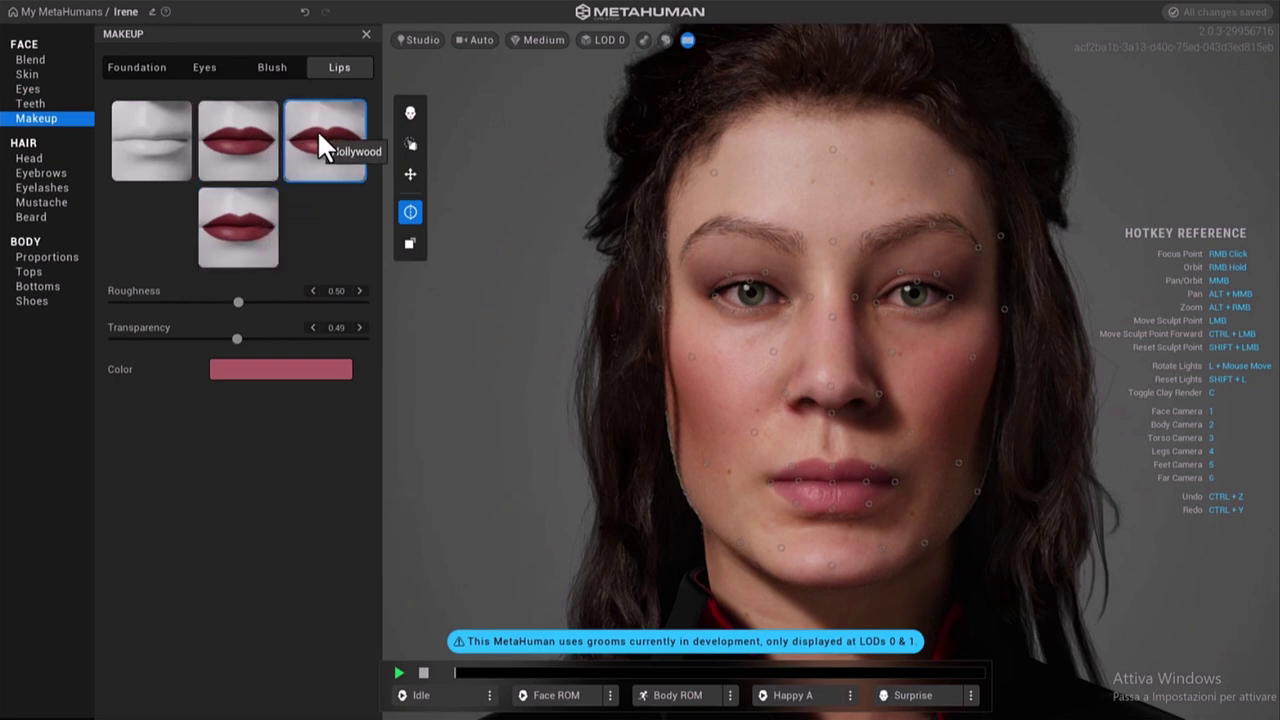
{"action": "left_click", "coordinate": [249, 370]}
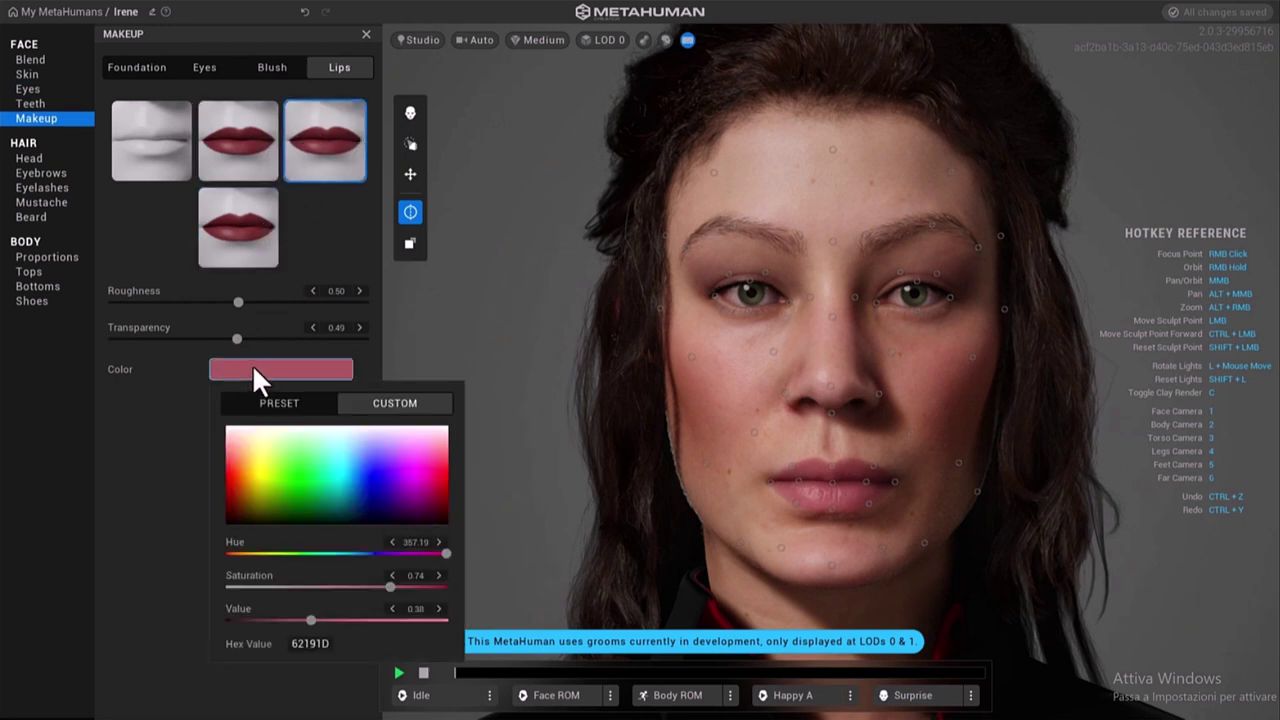
{"action": "left_click_drag", "start_coordinate": [253, 480], "coordinate": [195, 487]}
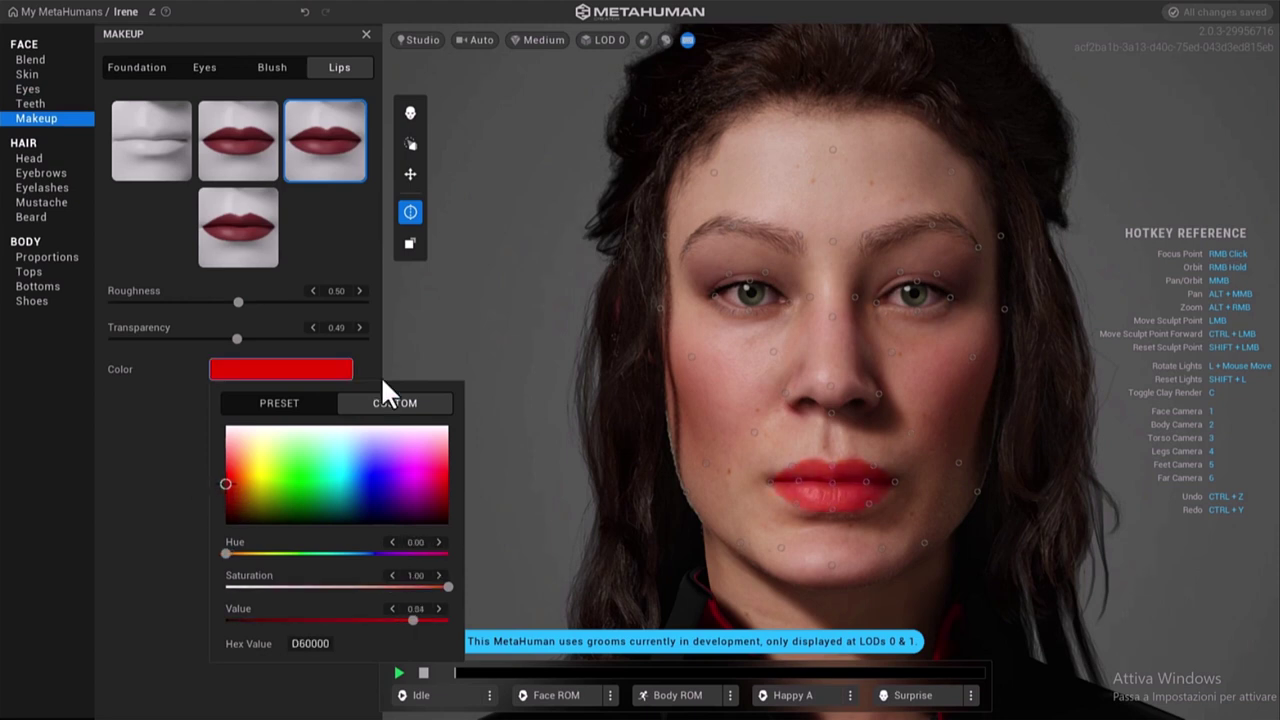
{"action": "left_click", "coordinate": [176, 428]}
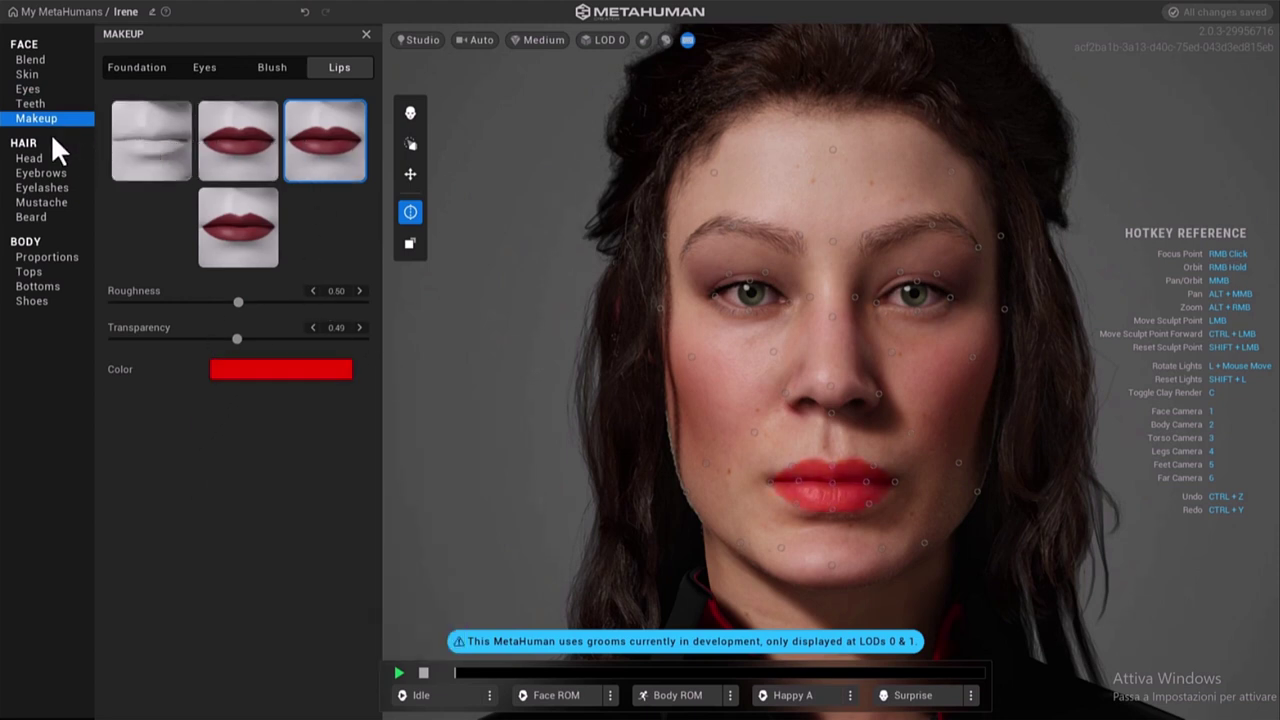
- Try Long Afro, Medium Mohawk and Medium Bob Slick, settling on the Long Messy hairstyle
{"action": "left_click", "coordinate": [36, 156]}
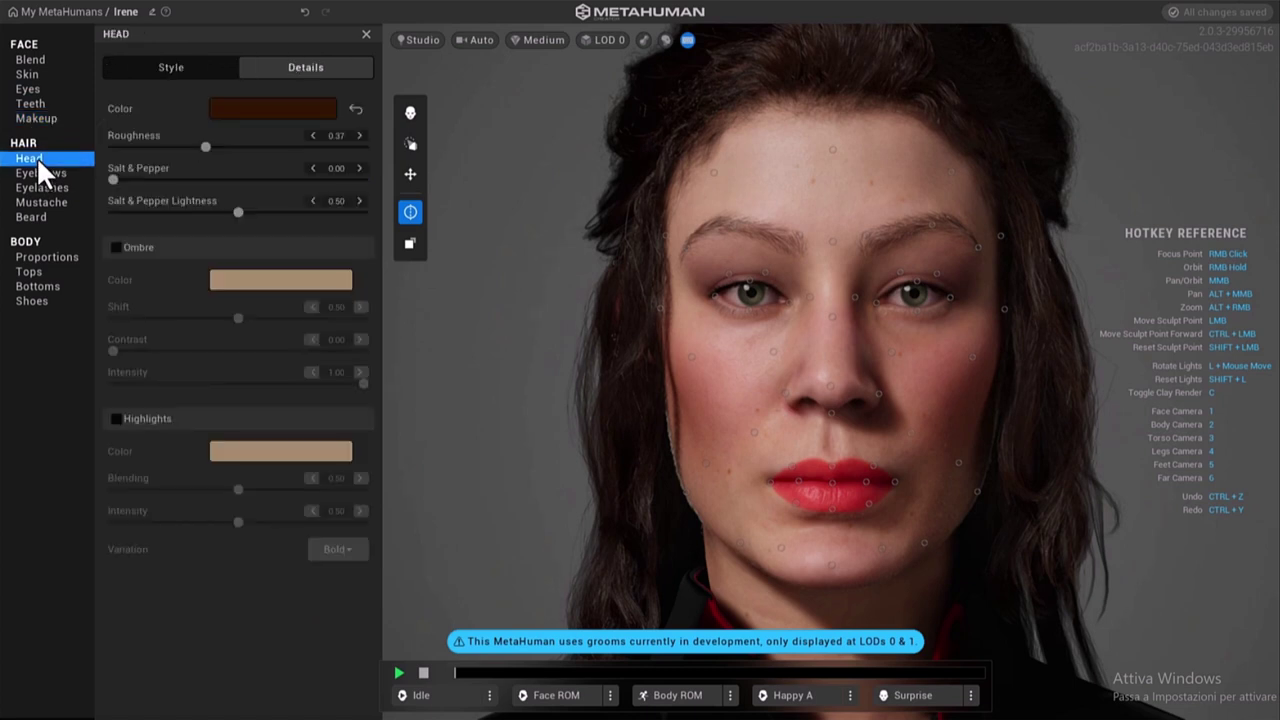
{"action": "left_click", "coordinate": [155, 67]}
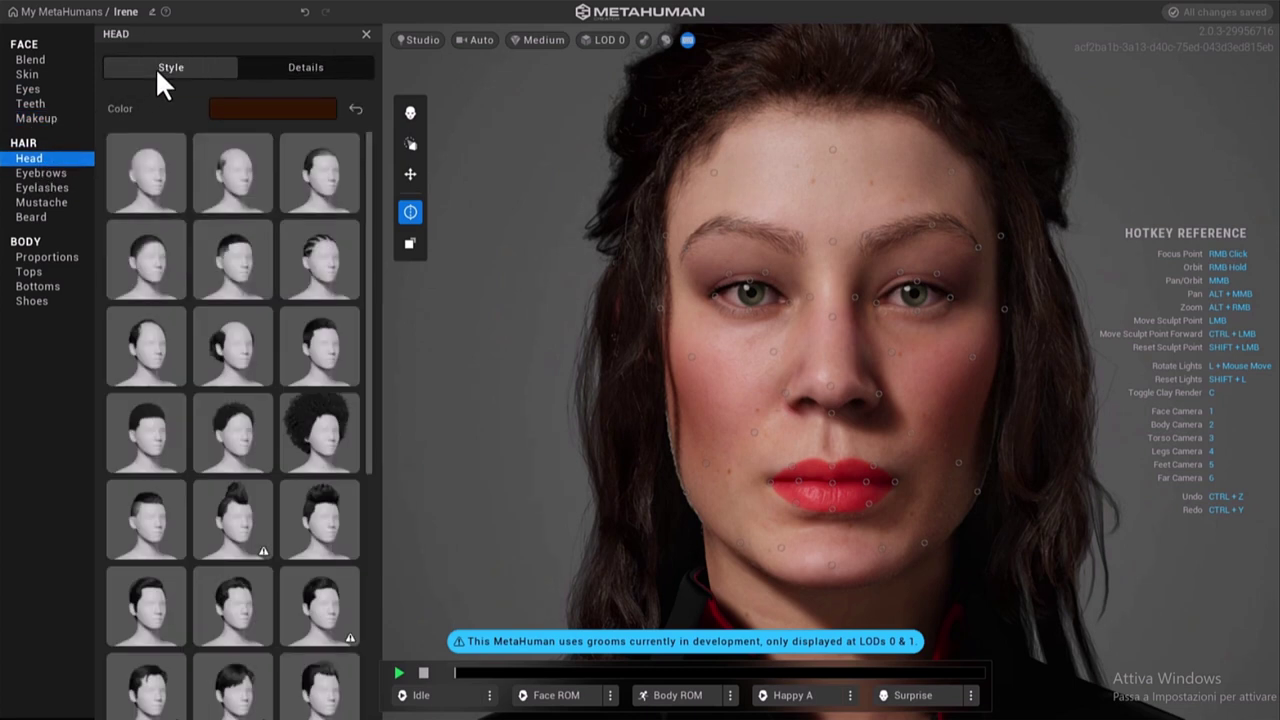
{"action": "scroll", "coordinate": [770, 350], "scroll_direction": "down", "scroll_amount": 3}
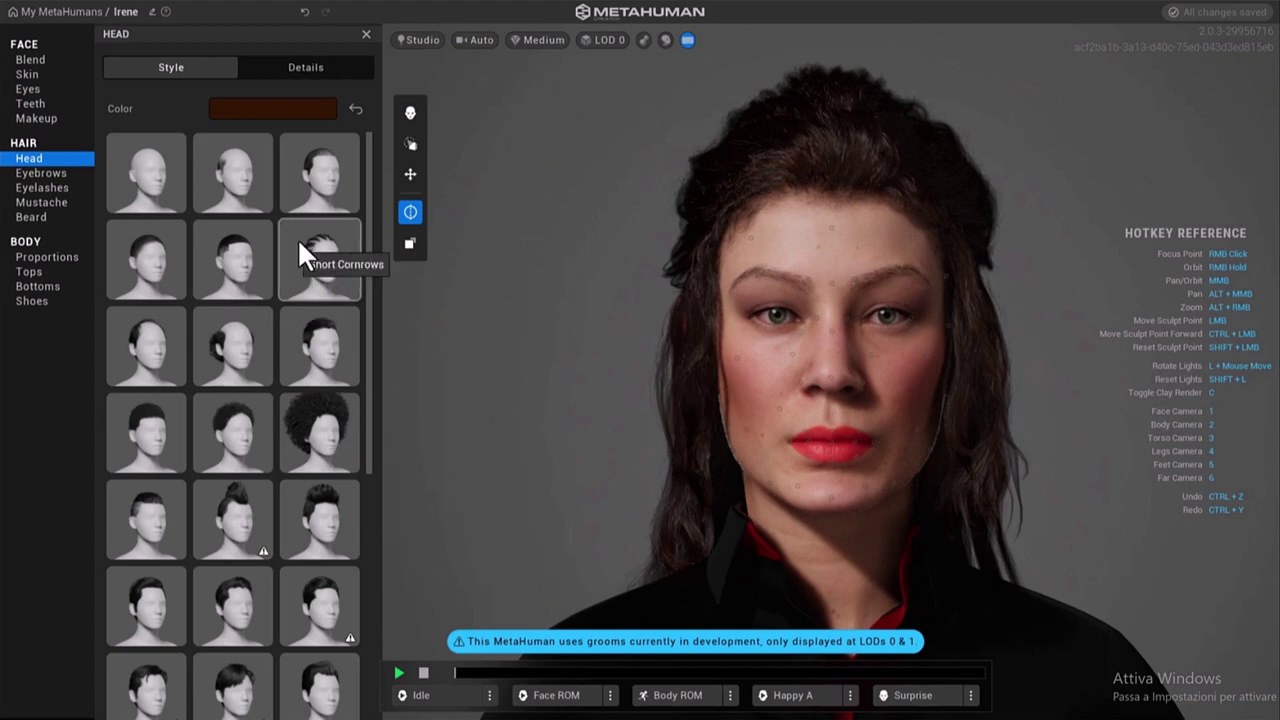
{"action": "left_click", "coordinate": [315, 431]}
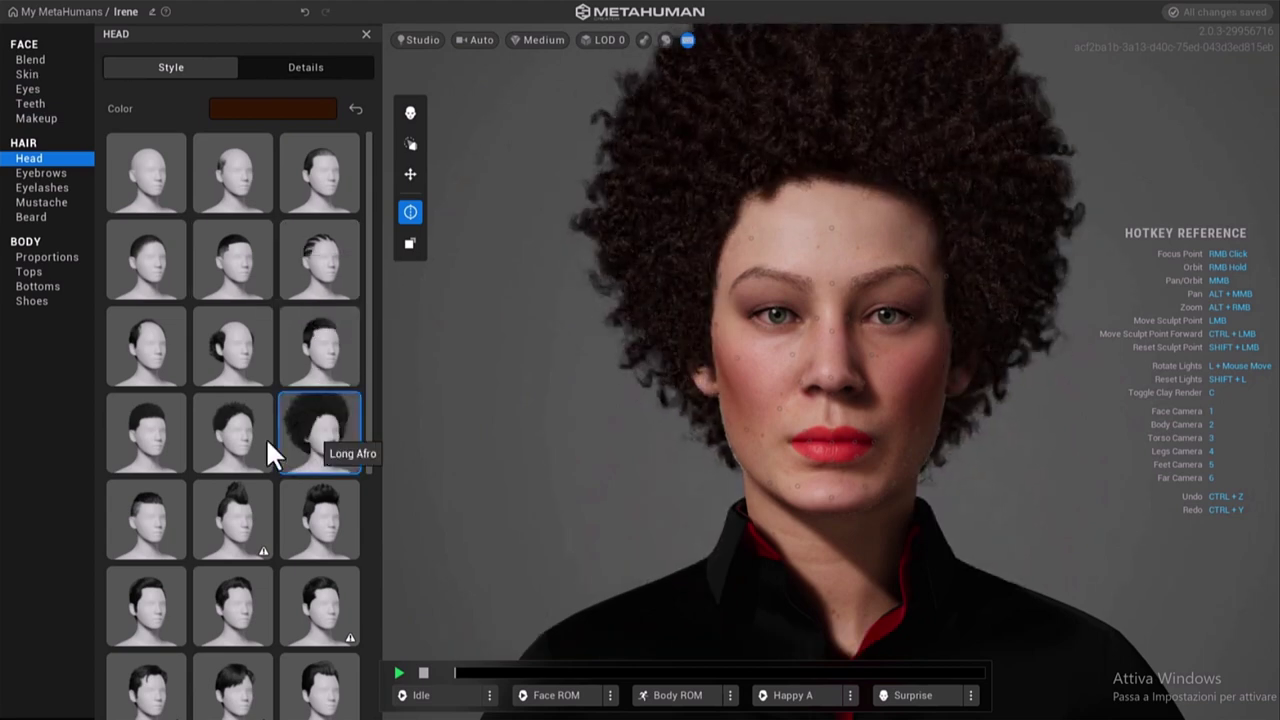
{"action": "scroll", "coordinate": [262, 430], "scroll_direction": "down", "scroll_amount": 3}
{"action": "scroll", "coordinate": [250, 400], "scroll_direction": "down", "scroll_amount": 3}
{"action": "scroll", "coordinate": [231, 263], "scroll_direction": "up", "scroll_amount": 3}
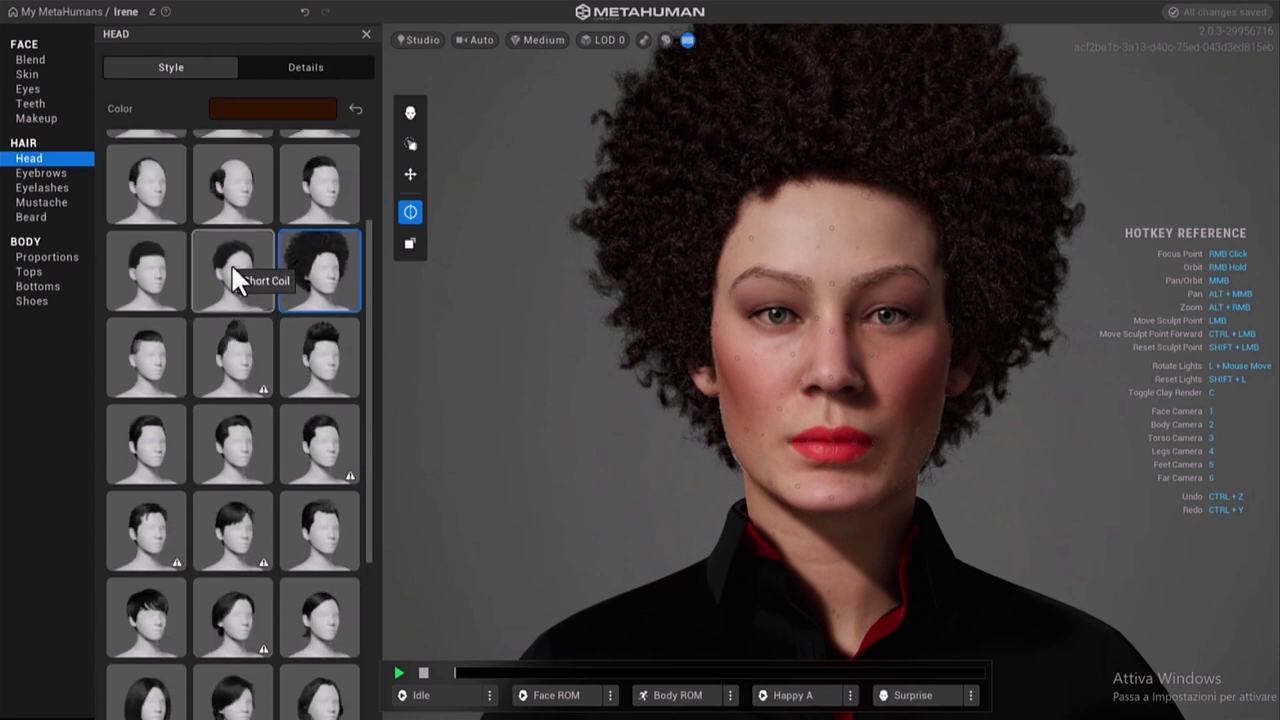
{"action": "left_click", "coordinate": [231, 402]}
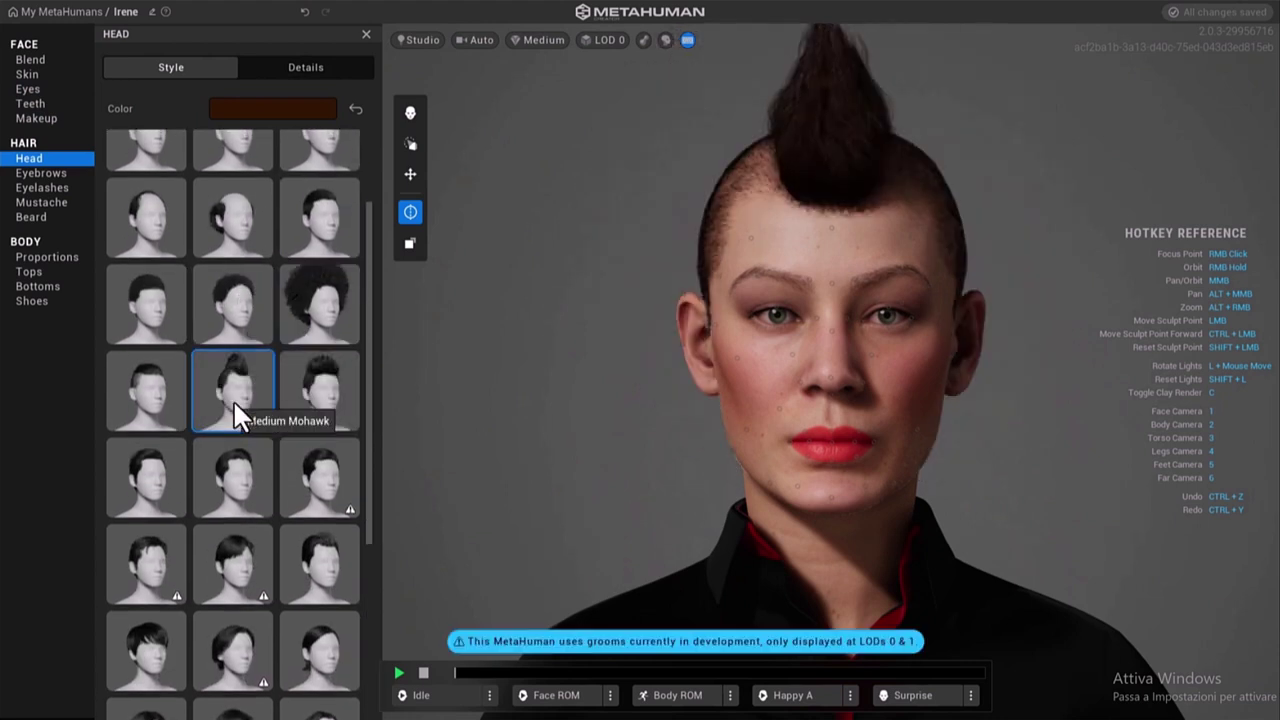
{"action": "scroll", "coordinate": [235, 378], "scroll_direction": "down", "scroll_amount": 2}
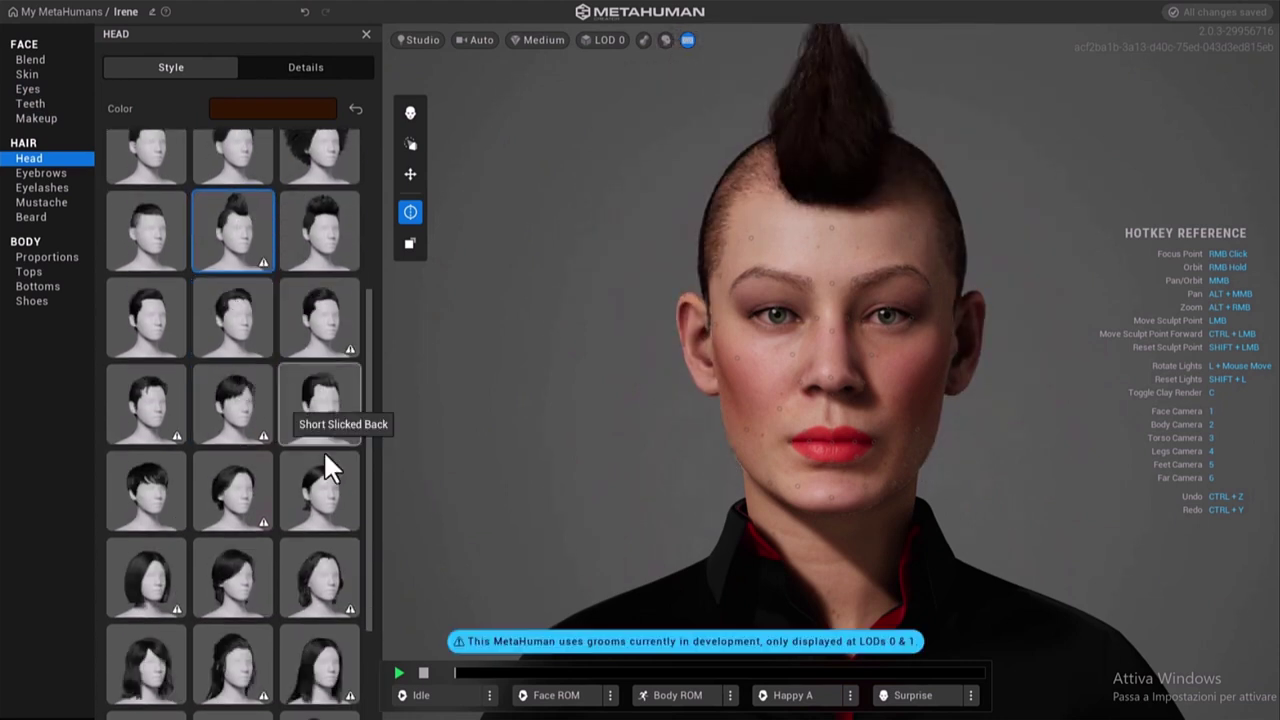
{"action": "left_click", "coordinate": [322, 490]}
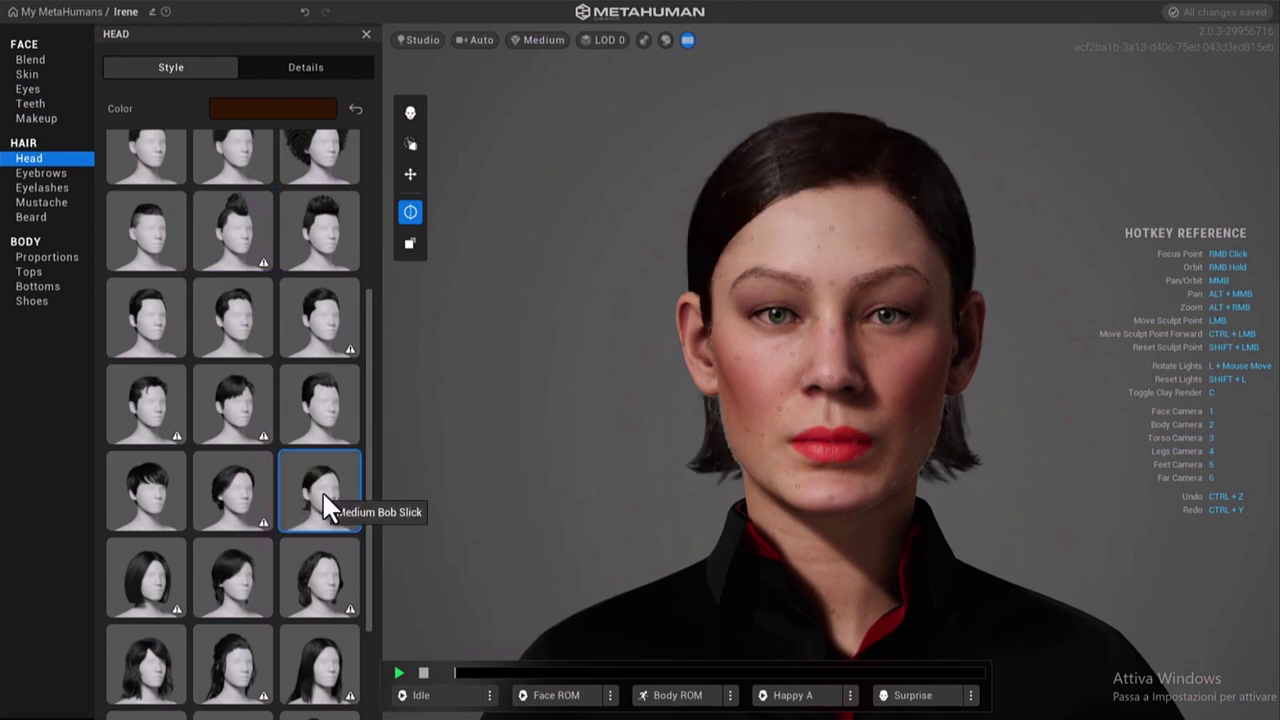
{"action": "scroll", "coordinate": [205, 505], "scroll_direction": "down", "scroll_amount": 2}
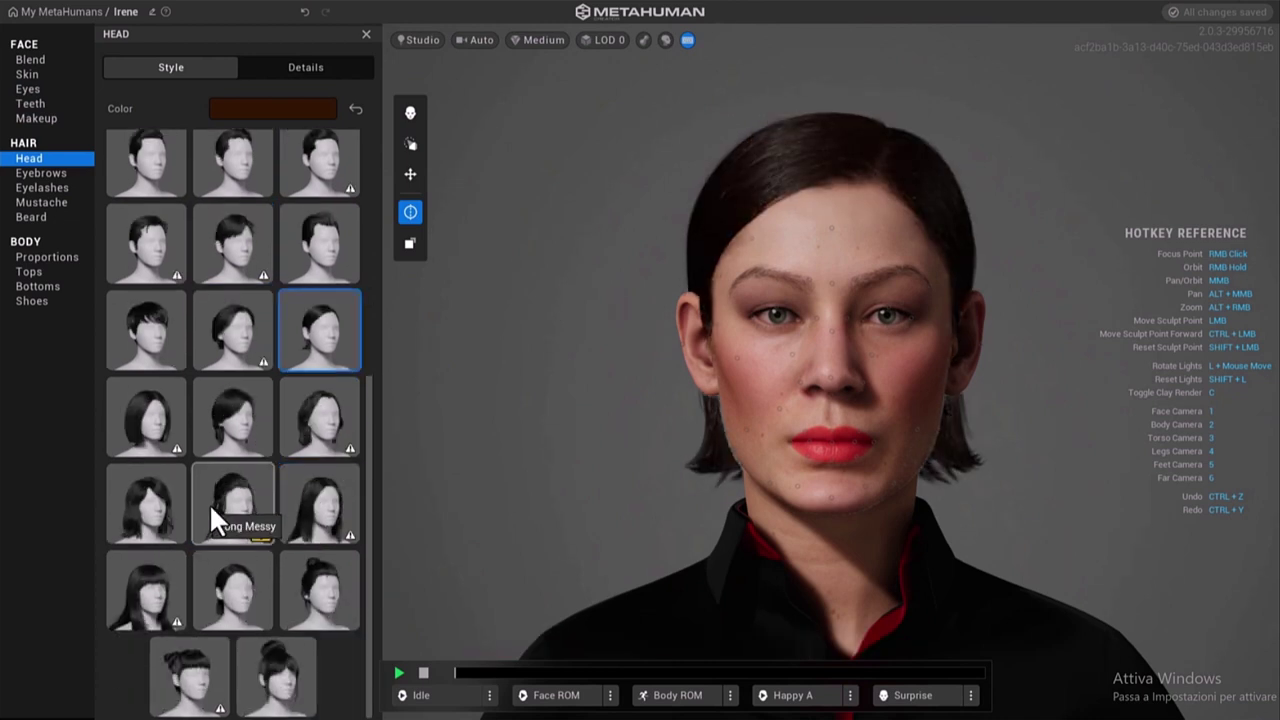
{"action": "left_click", "coordinate": [228, 500]}
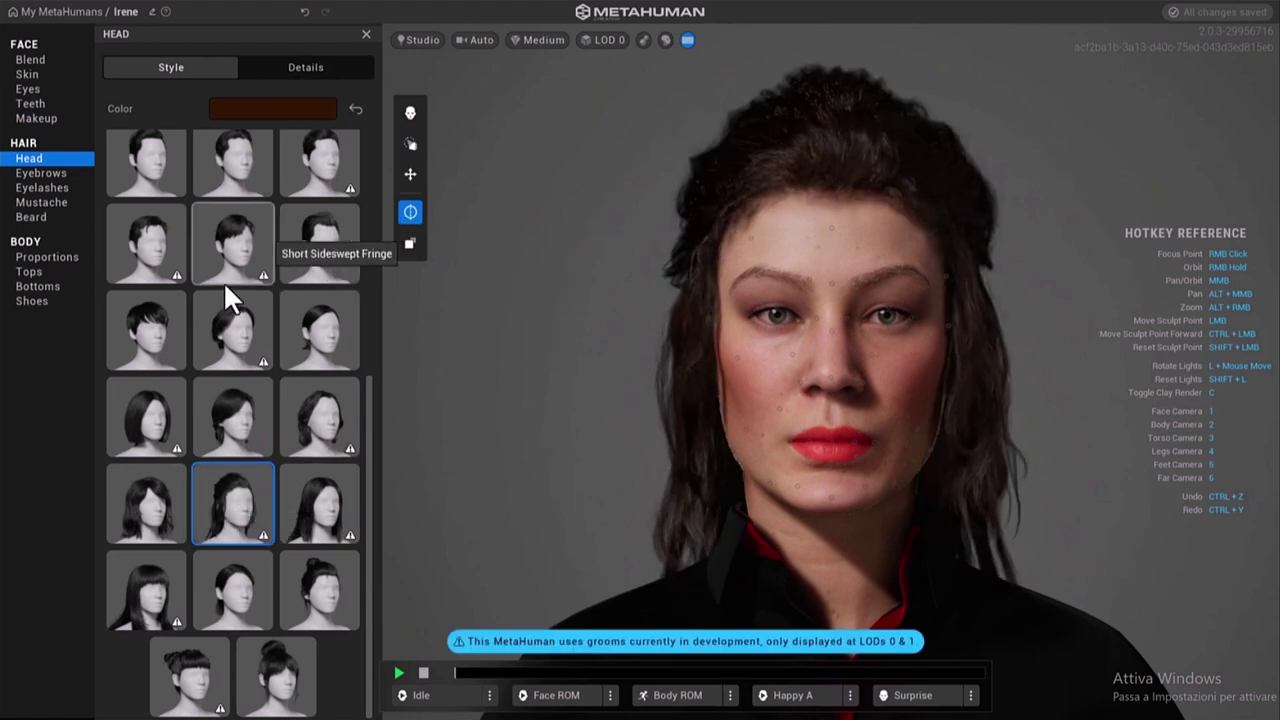
- Change the hair colour to a light brown (melanin 0.50, redness 0.05)
{"action": "scroll", "coordinate": [251, 272], "scroll_direction": "up", "scroll_amount": 2}
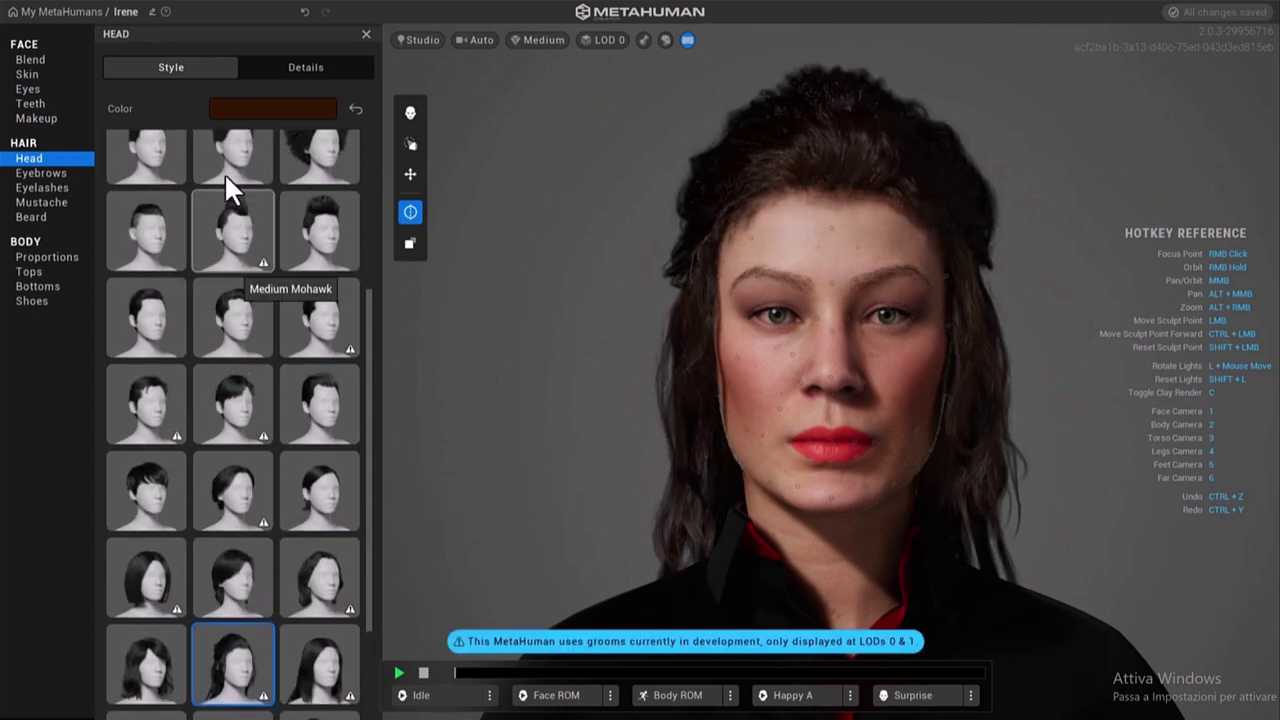
{"action": "left_click", "coordinate": [274, 70]}
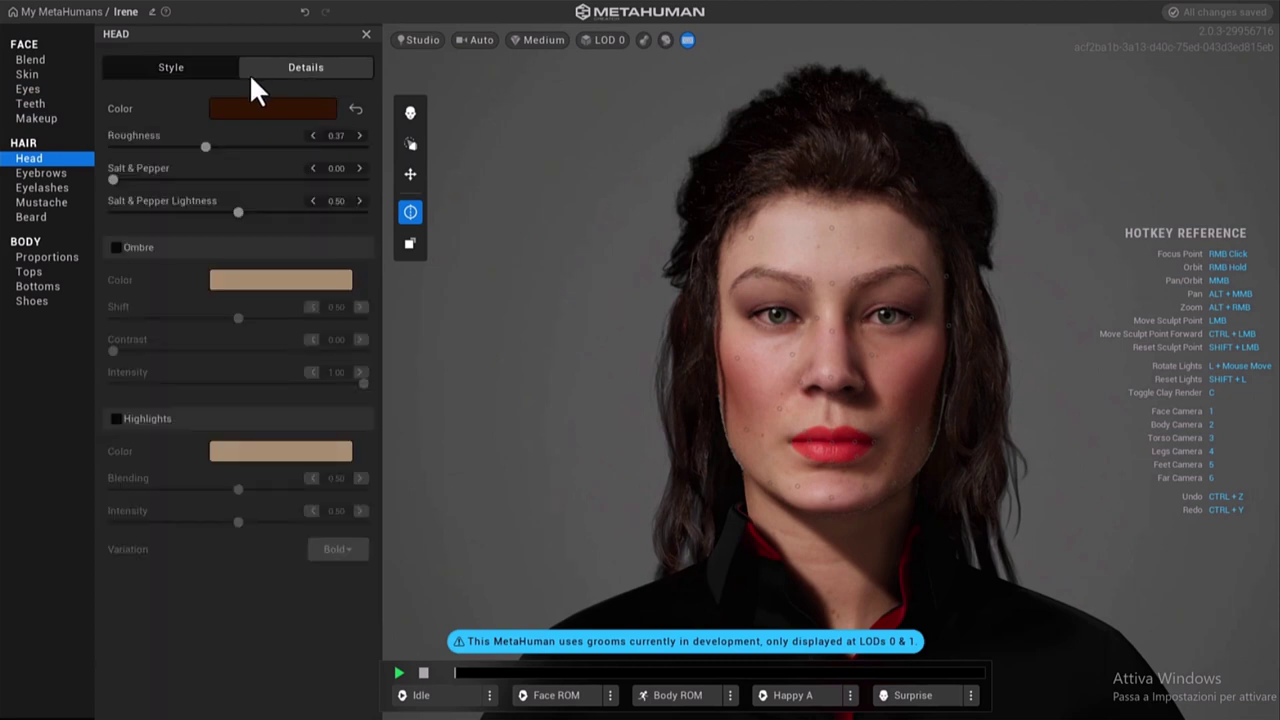
{"action": "left_click", "coordinate": [154, 70]}
{"action": "left_click", "coordinate": [258, 110]}
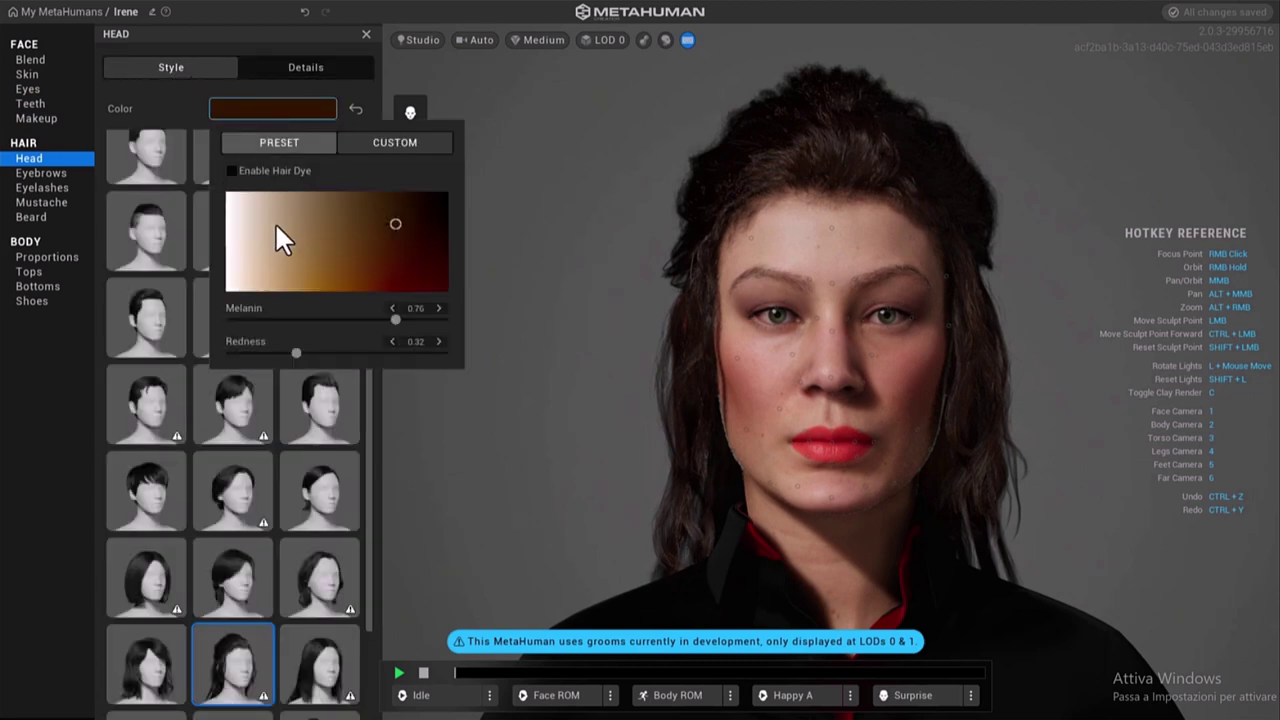
{"action": "left_click", "coordinate": [281, 238]}
{"action": "mouse_move", "coordinate": [294, 238]}
{"action": "left_mouse_down"}
{"action": "mouse_move", "coordinate": [378, 212]}
{"action": "mouse_move", "coordinate": [358, 196]}
{"action": "left_mouse_up"}
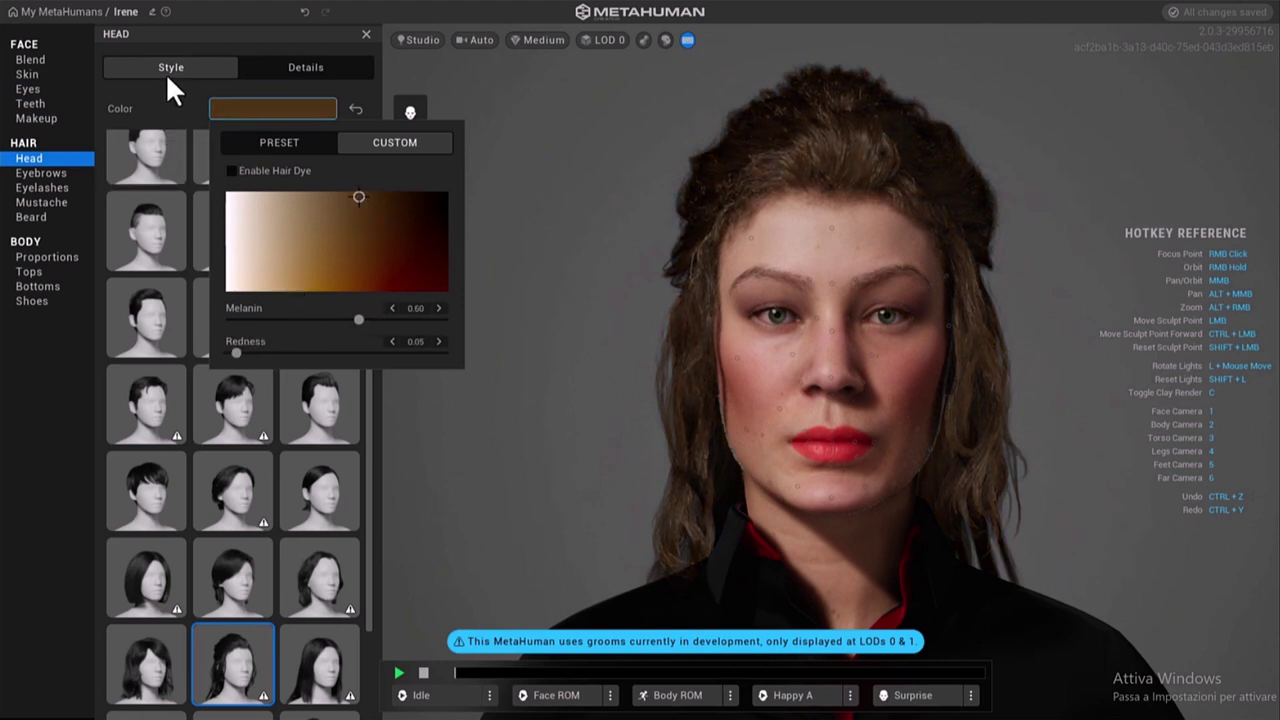
{"action": "left_click", "coordinate": [168, 100]}
- Change Irene's eyebrows to the thinner eyebrow style
{"action": "left_click", "coordinate": [35, 175]}
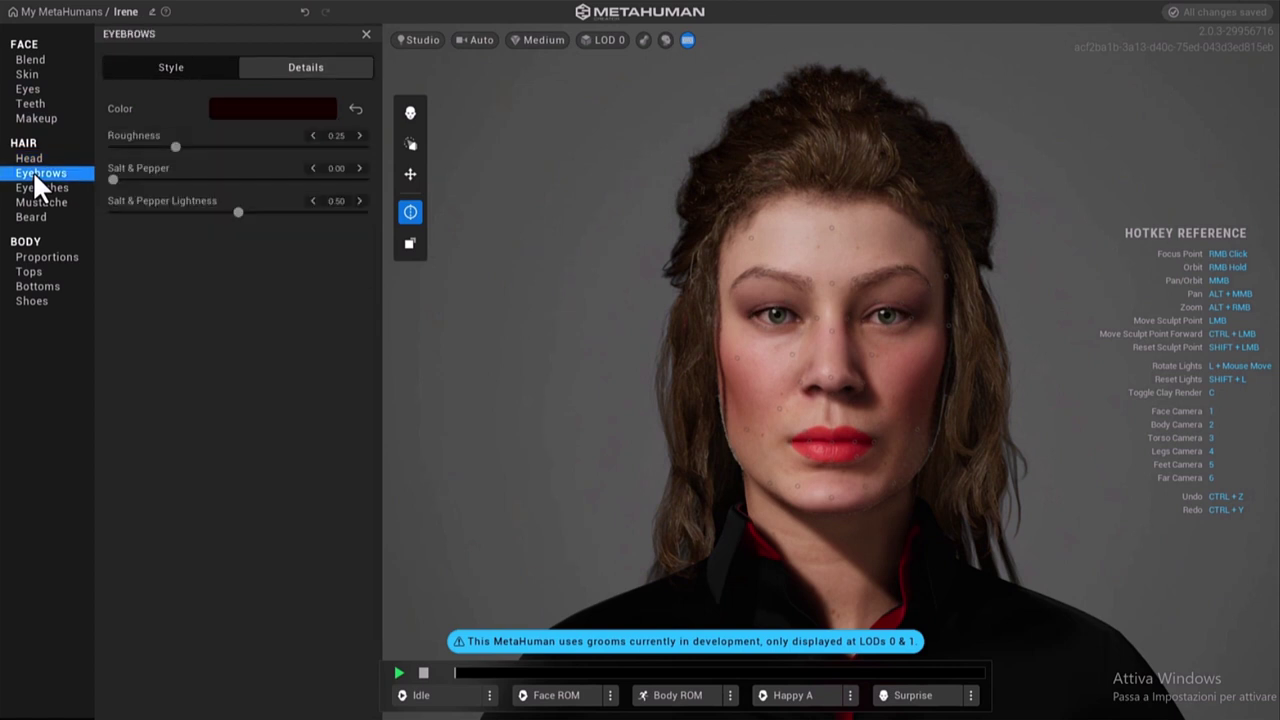
{"action": "left_click", "coordinate": [176, 67]}
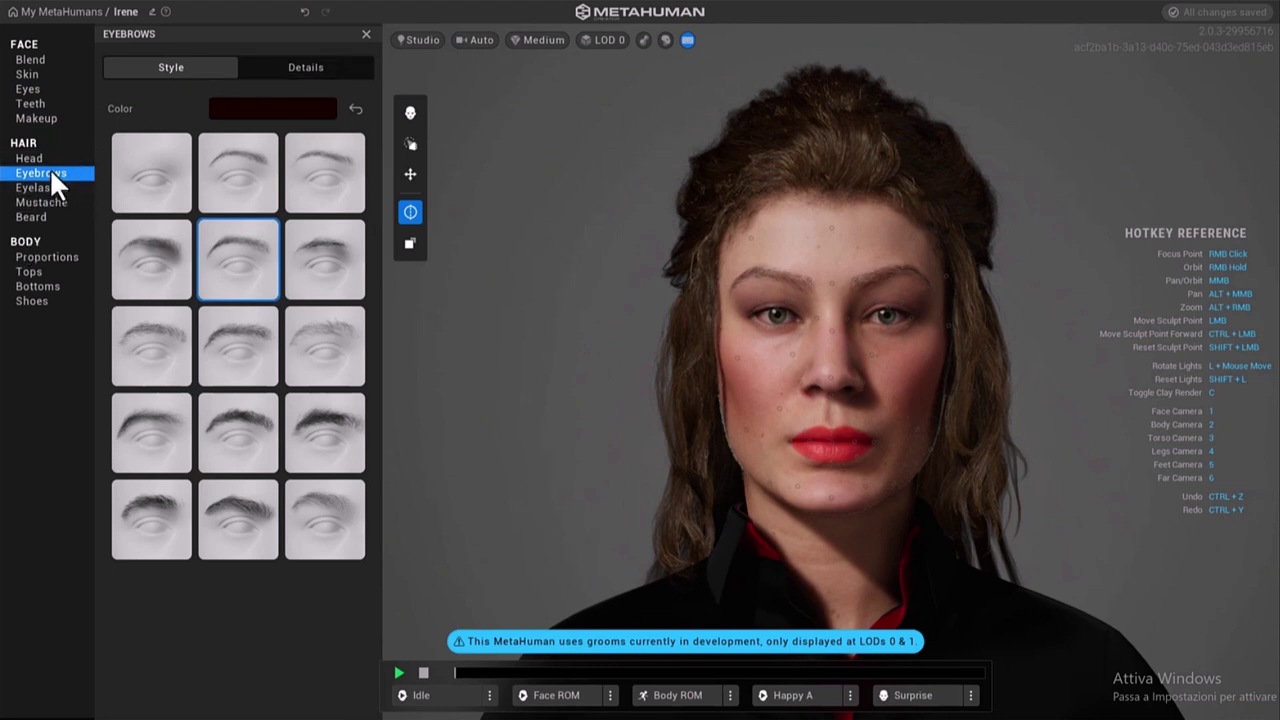
{"action": "left_click", "coordinate": [236, 206]}
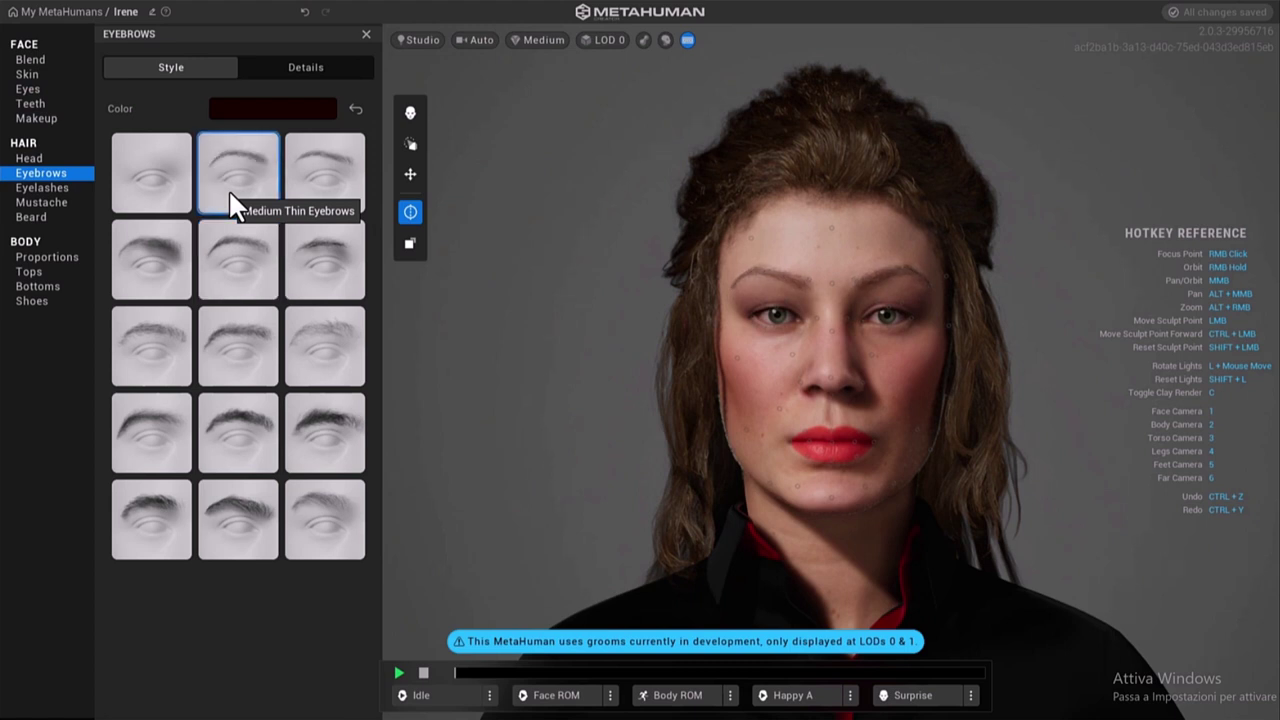
- Review the Eyelashes, Mustache and Beard settings in turn, ending on Beard
{"action": "left_click", "coordinate": [59, 190]}
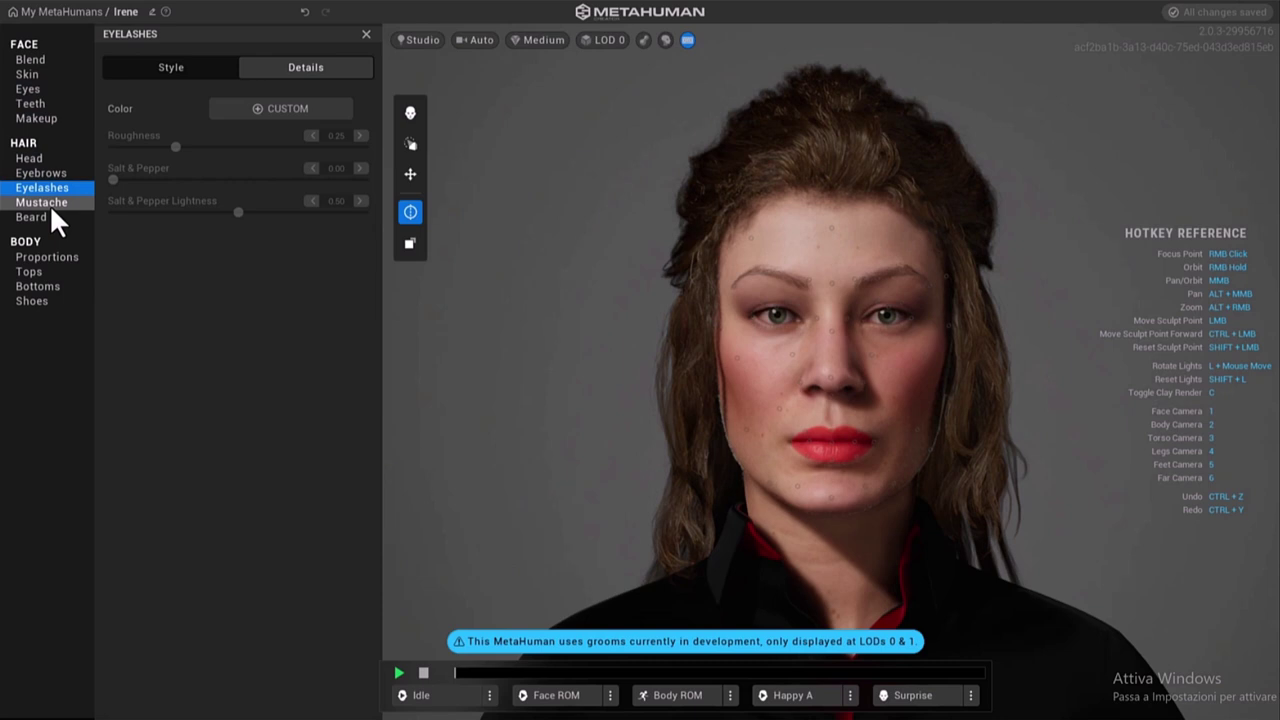
{"action": "left_click", "coordinate": [51, 206]}
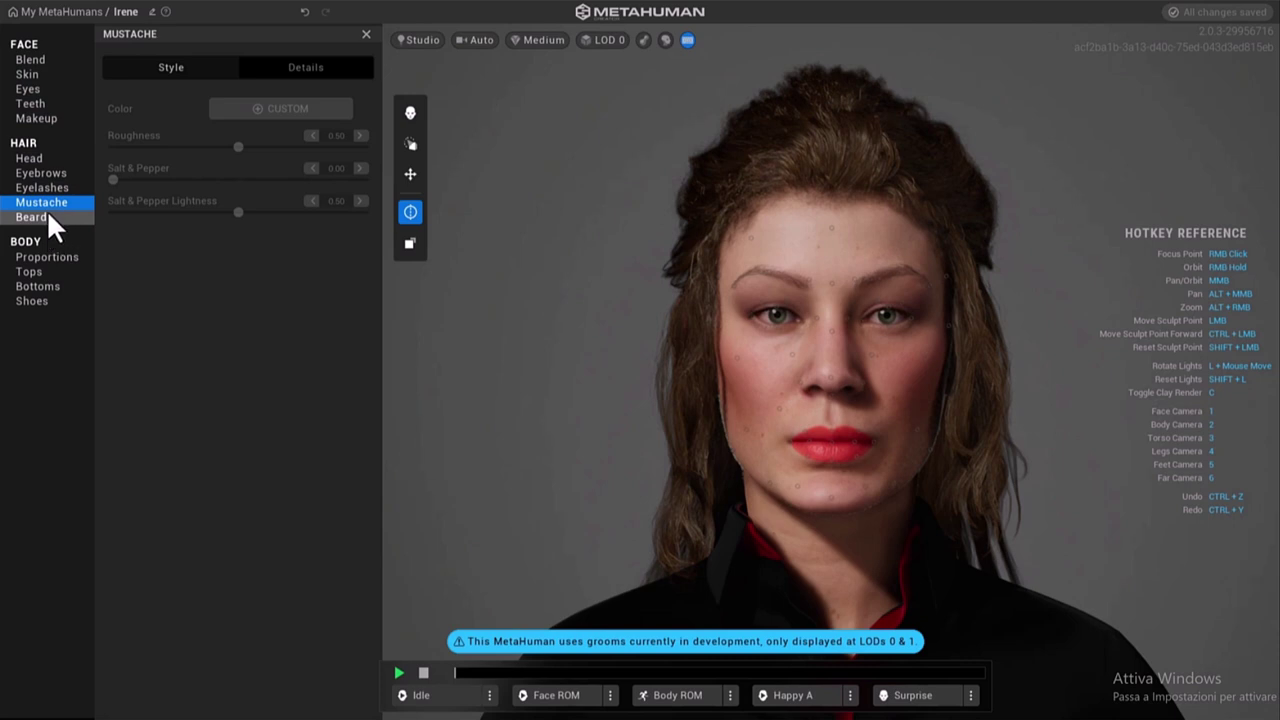
{"action": "left_click", "coordinate": [48, 213]}
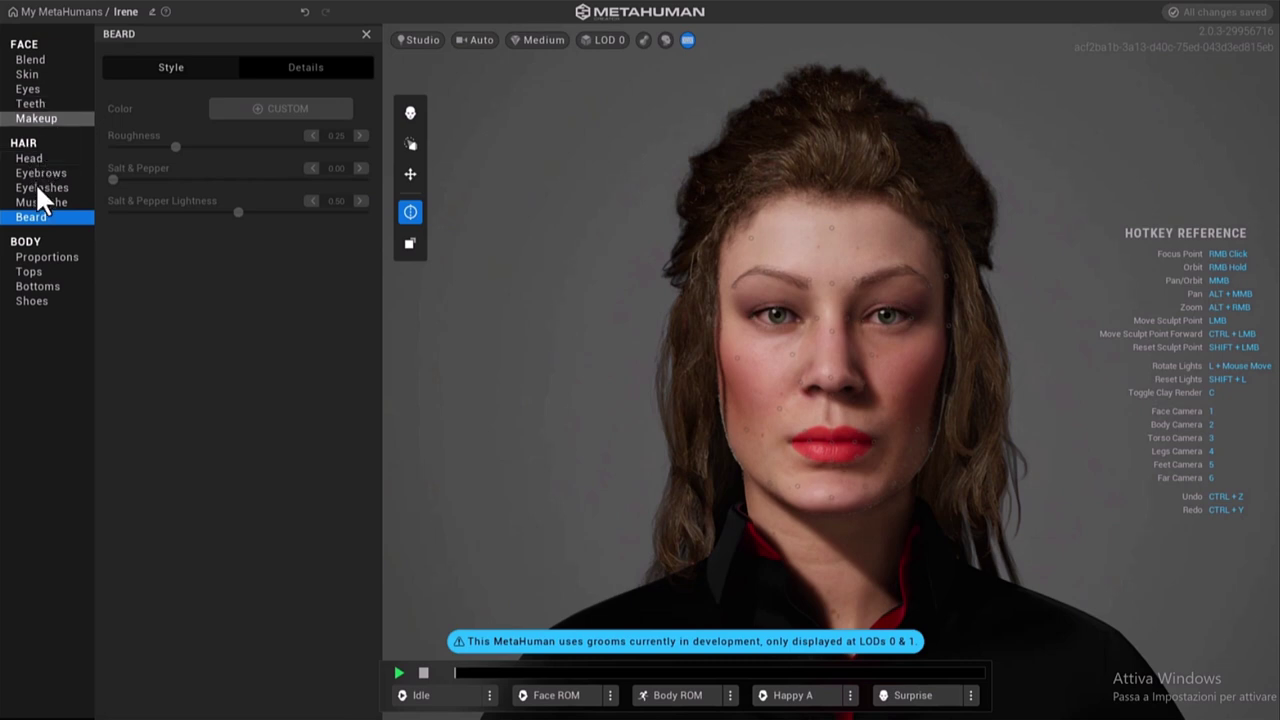
- Frame Irene's full body and play the Body ROM animation, keeping that animation slot unchanged
{"action": "key", "text": "2"}
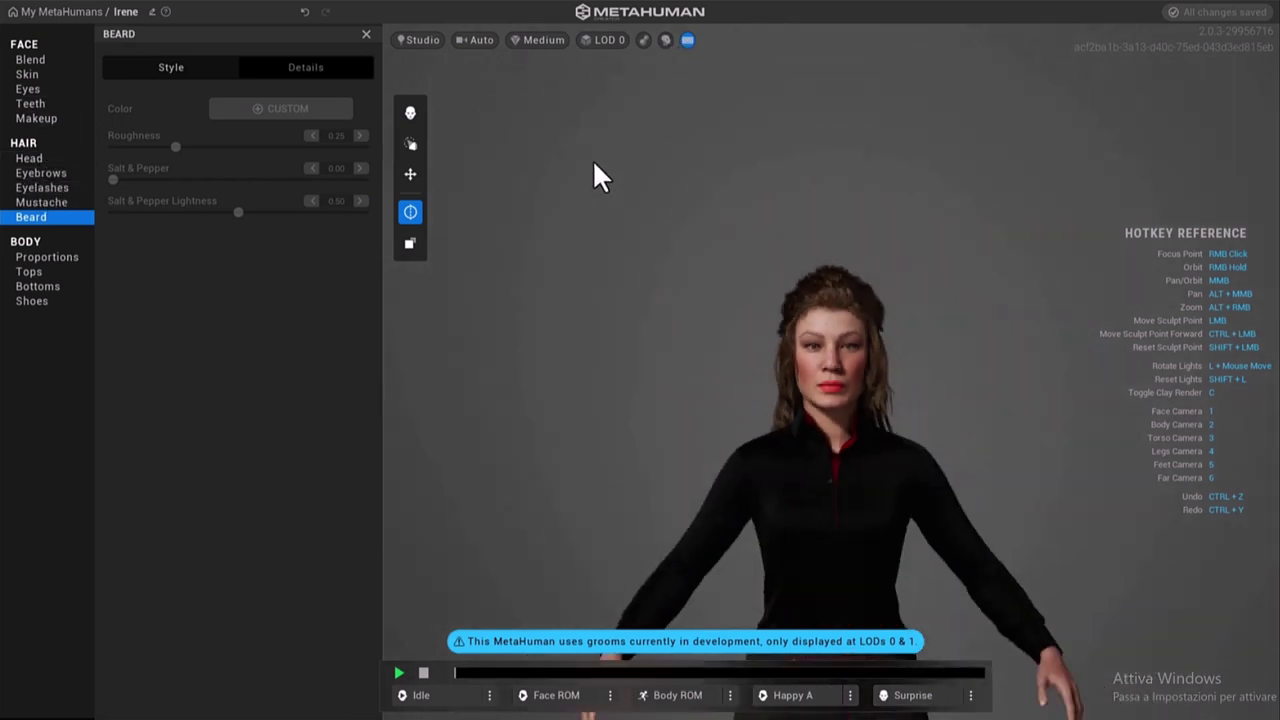
{"action": "key", "text": "3"}
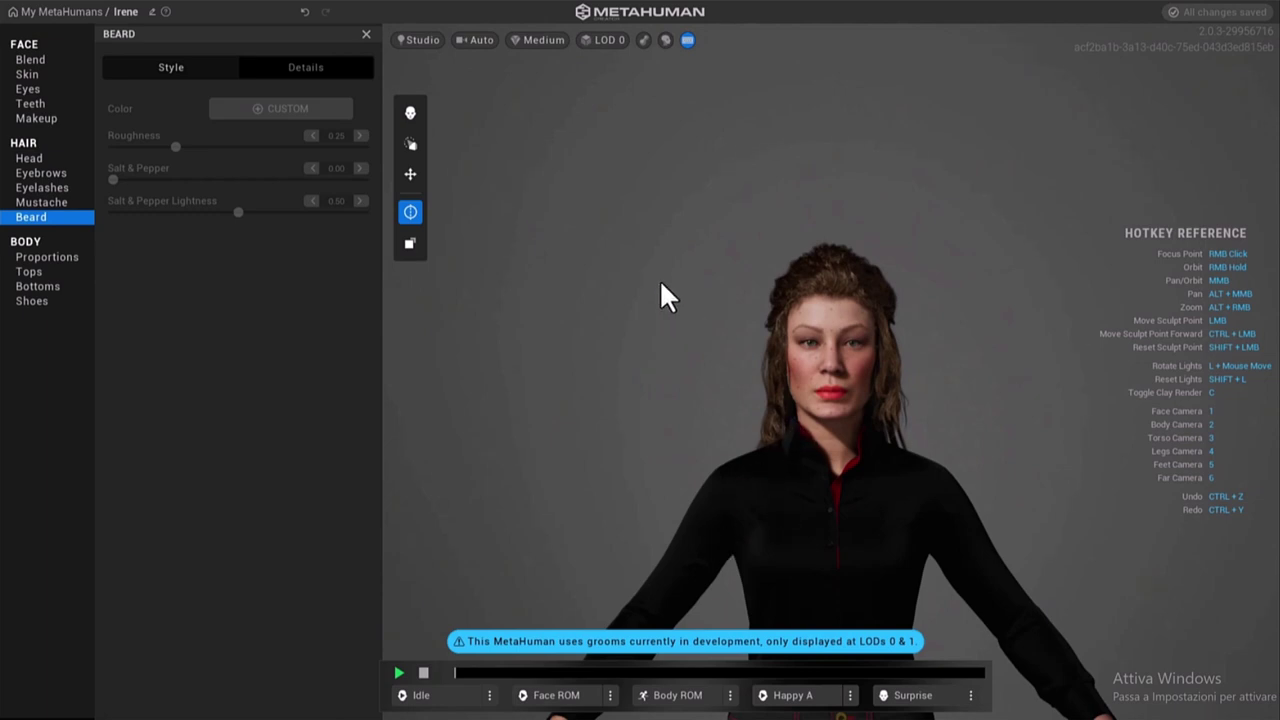
{"action": "key", "text": "2"}
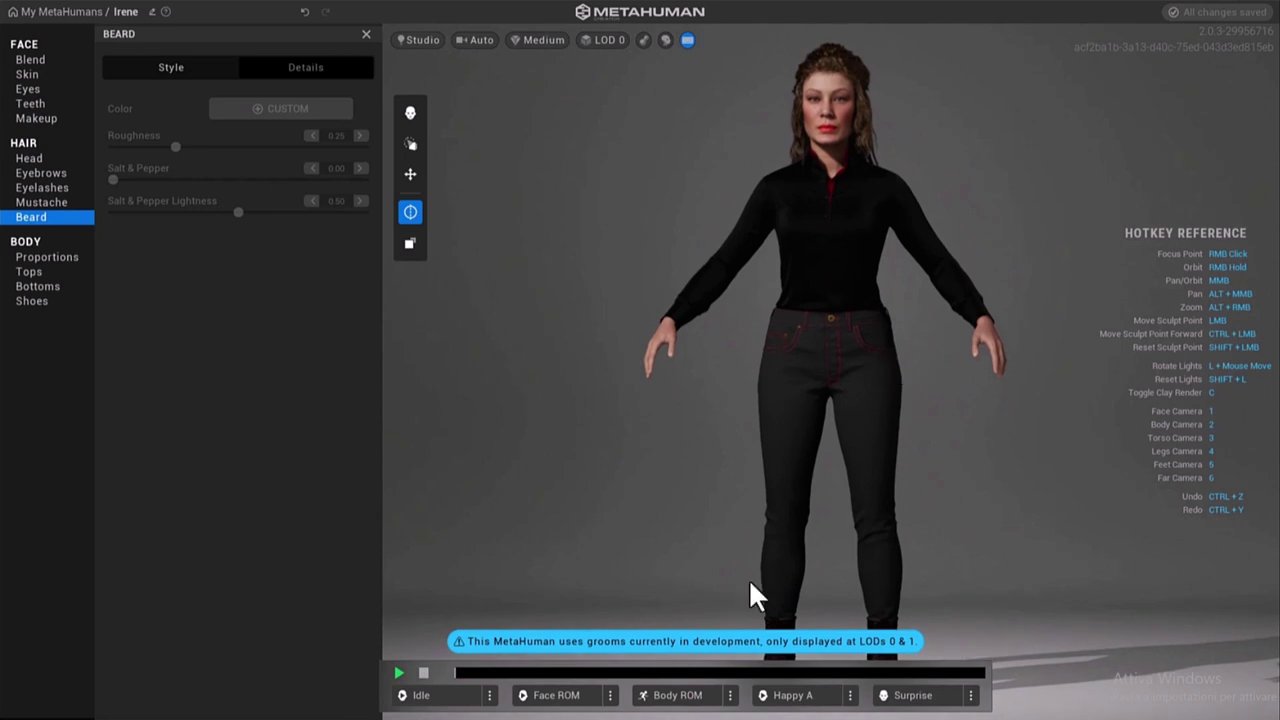
{"action": "left_click", "coordinate": [652, 700]}
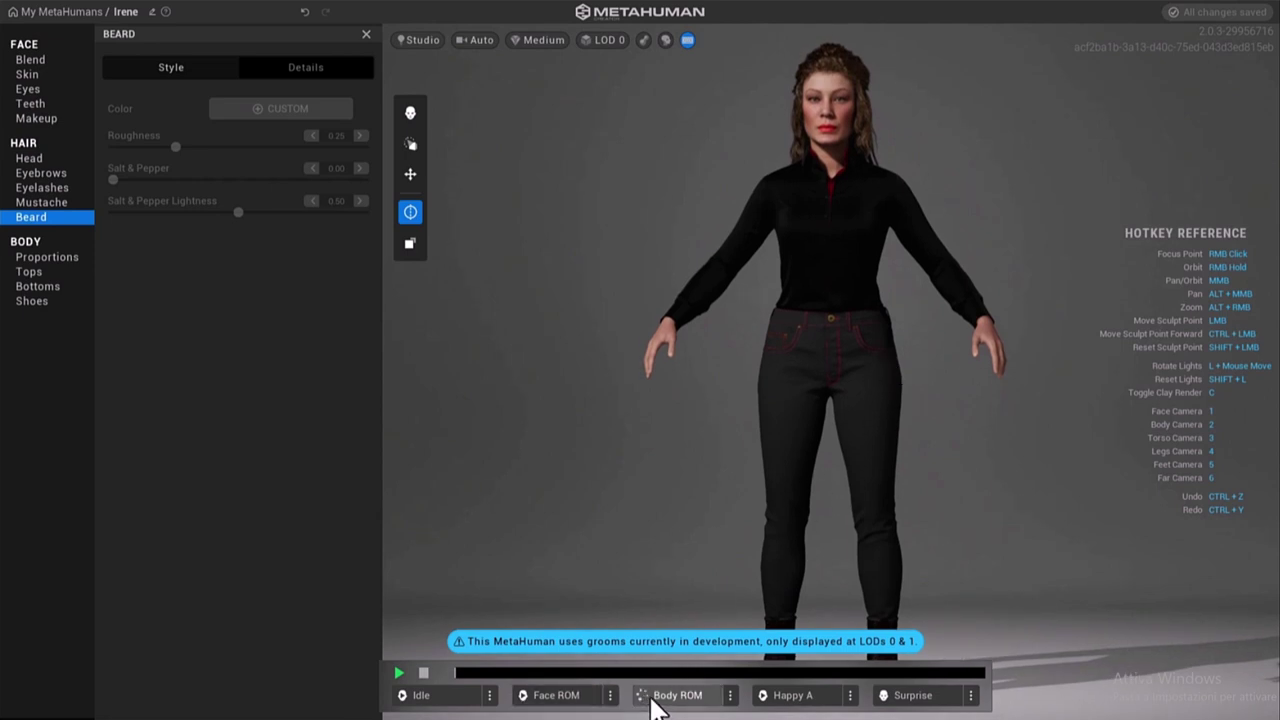
{"action": "left_click", "coordinate": [734, 693]}
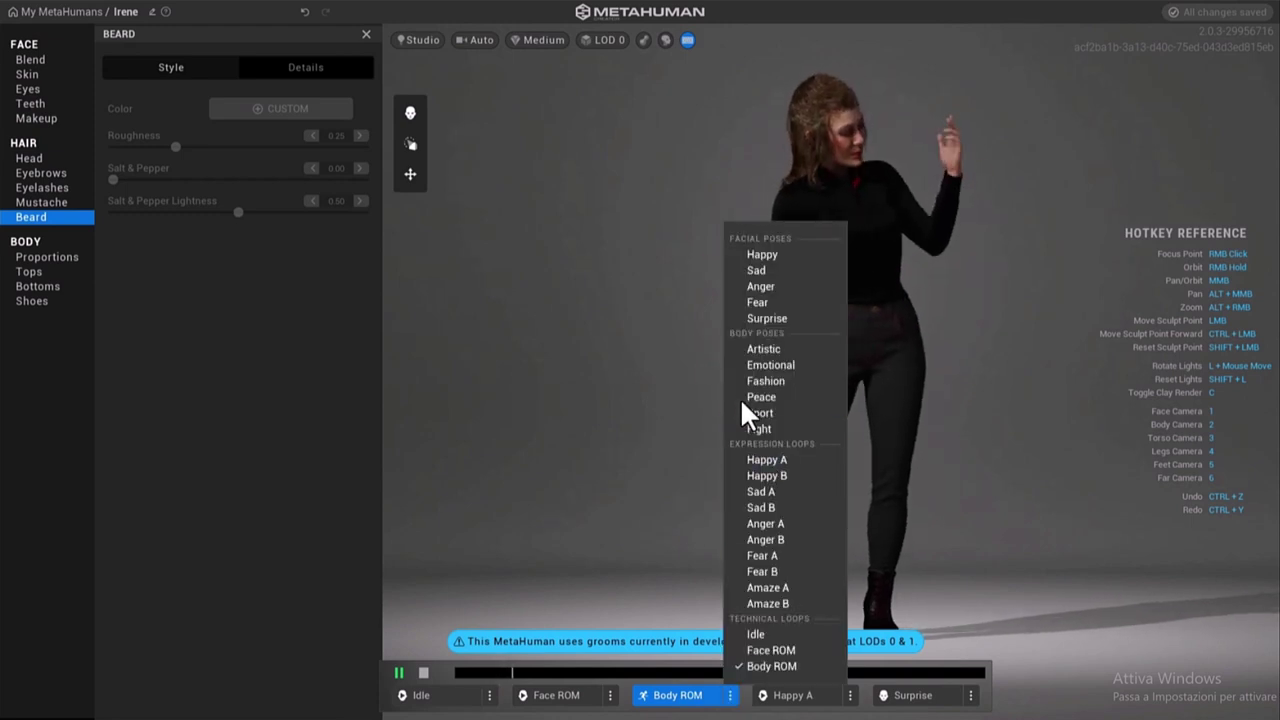
{"action": "left_click", "coordinate": [640, 510]}
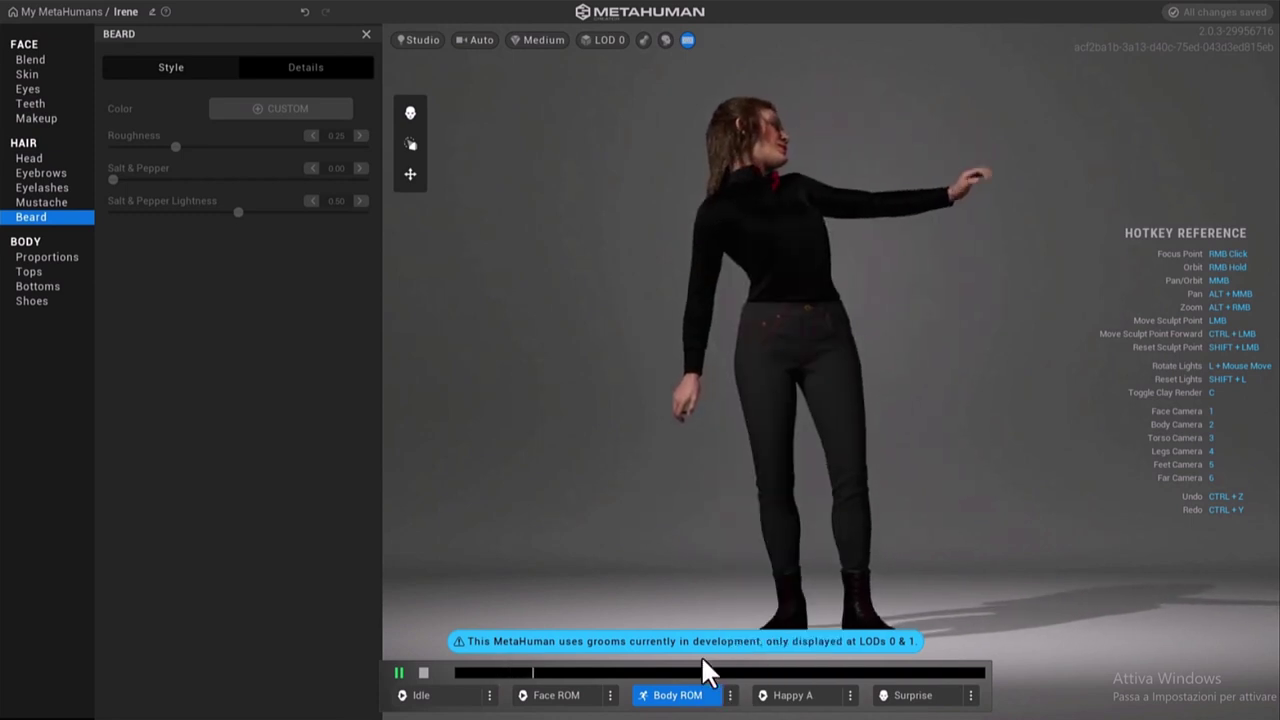
- Play the Happy A facial animation, then switch the slot to Fear B
{"action": "left_click", "coordinate": [808, 700]}
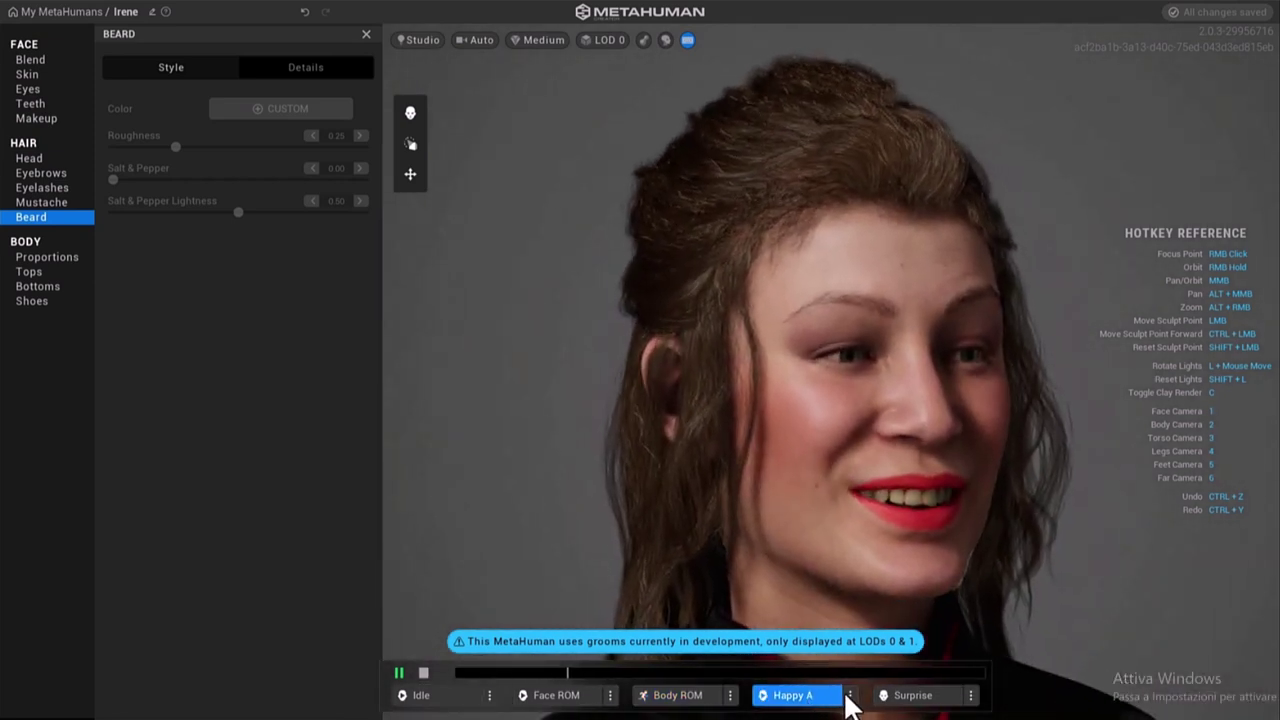
{"action": "left_click", "coordinate": [849, 697]}
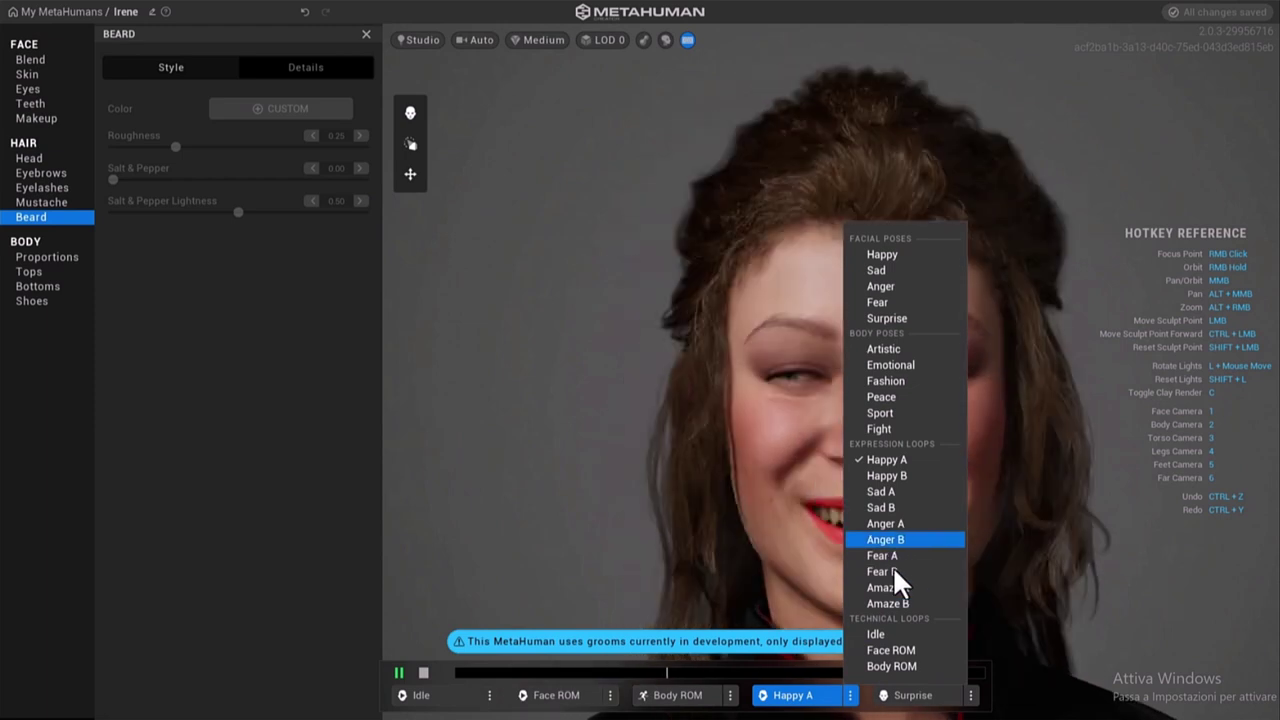
{"action": "left_click", "coordinate": [893, 575]}
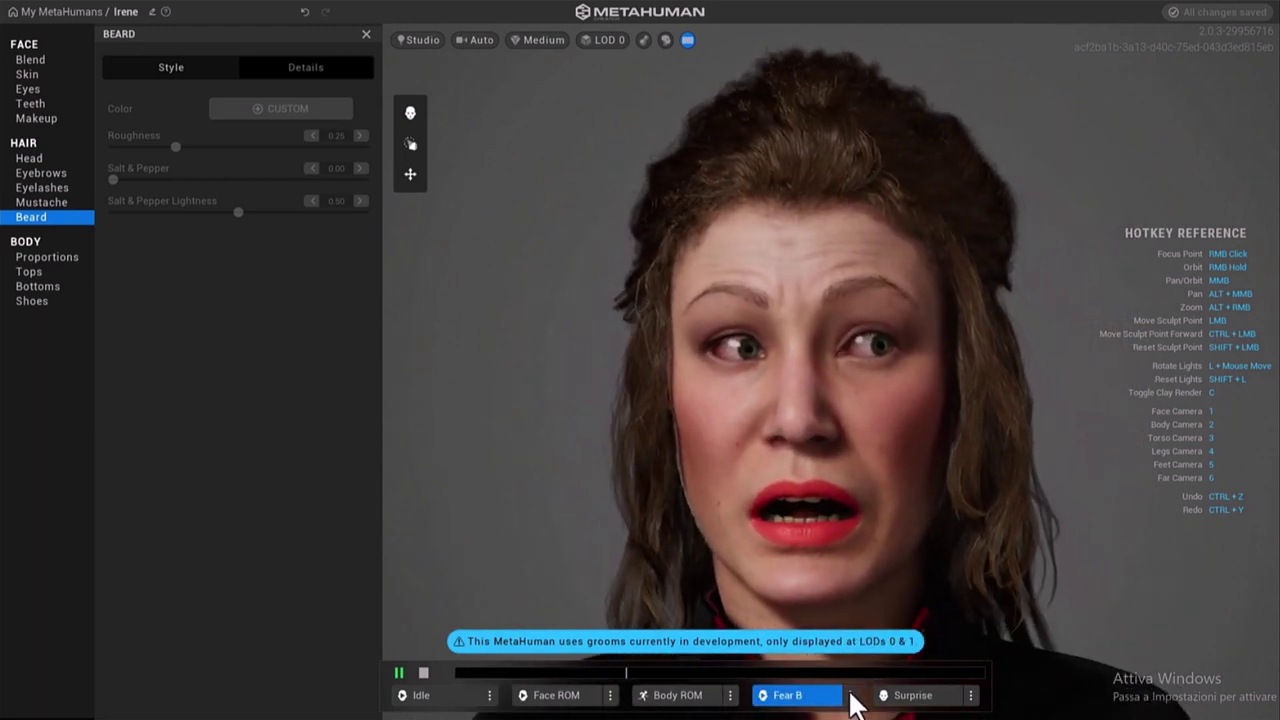
- Switch the slot back to Happy A and stop playback so the face returns to neutral
{"action": "left_click", "coordinate": [849, 695]}
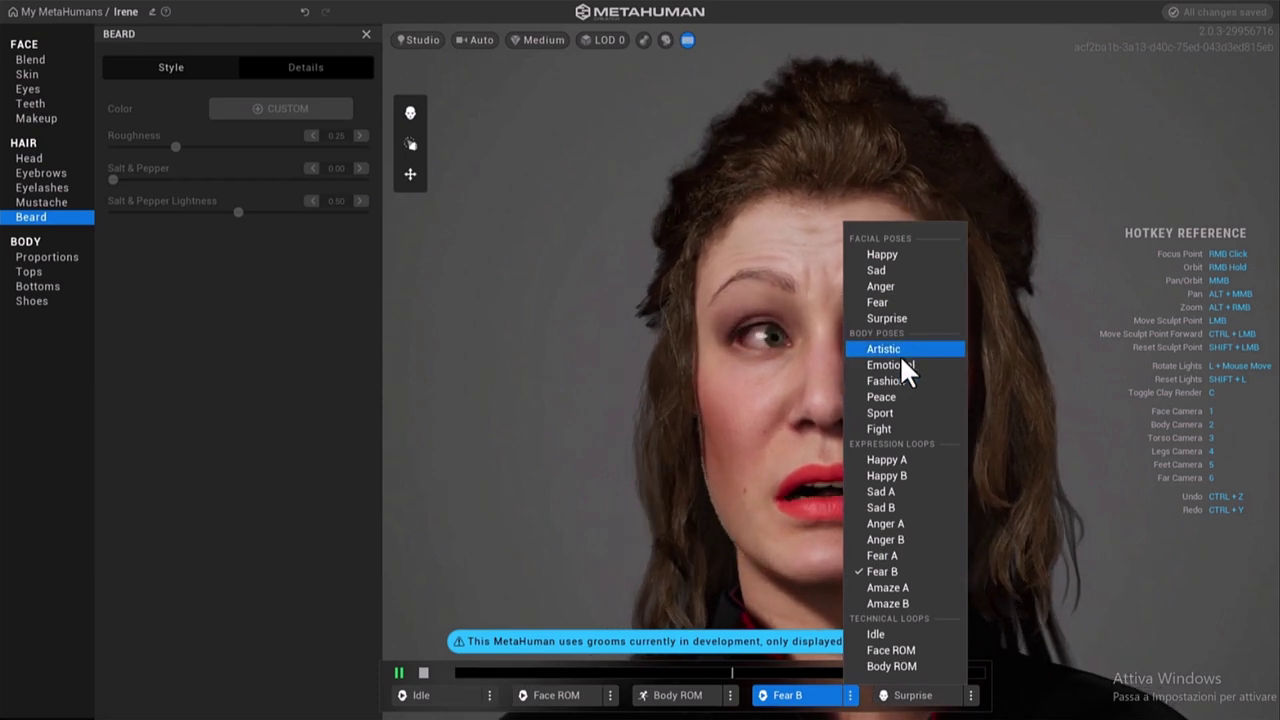
{"action": "left_click", "coordinate": [899, 460]}
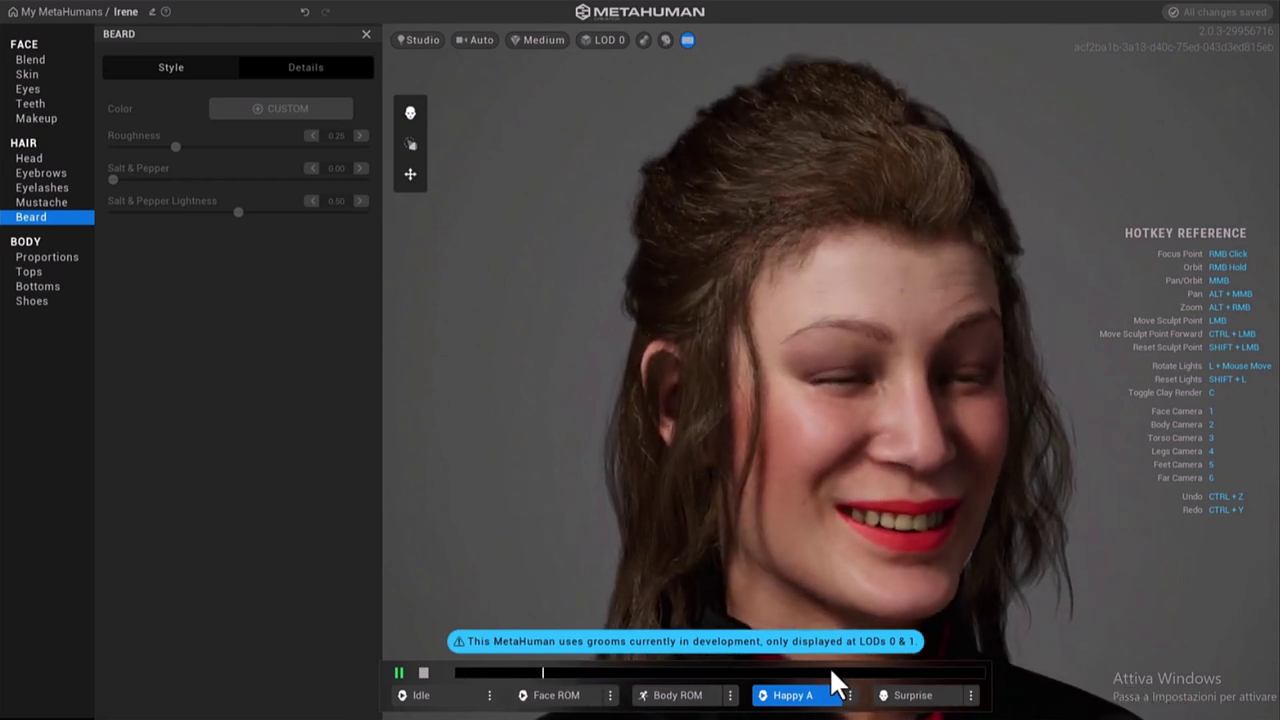
{"action": "left_click", "coordinate": [778, 695]}
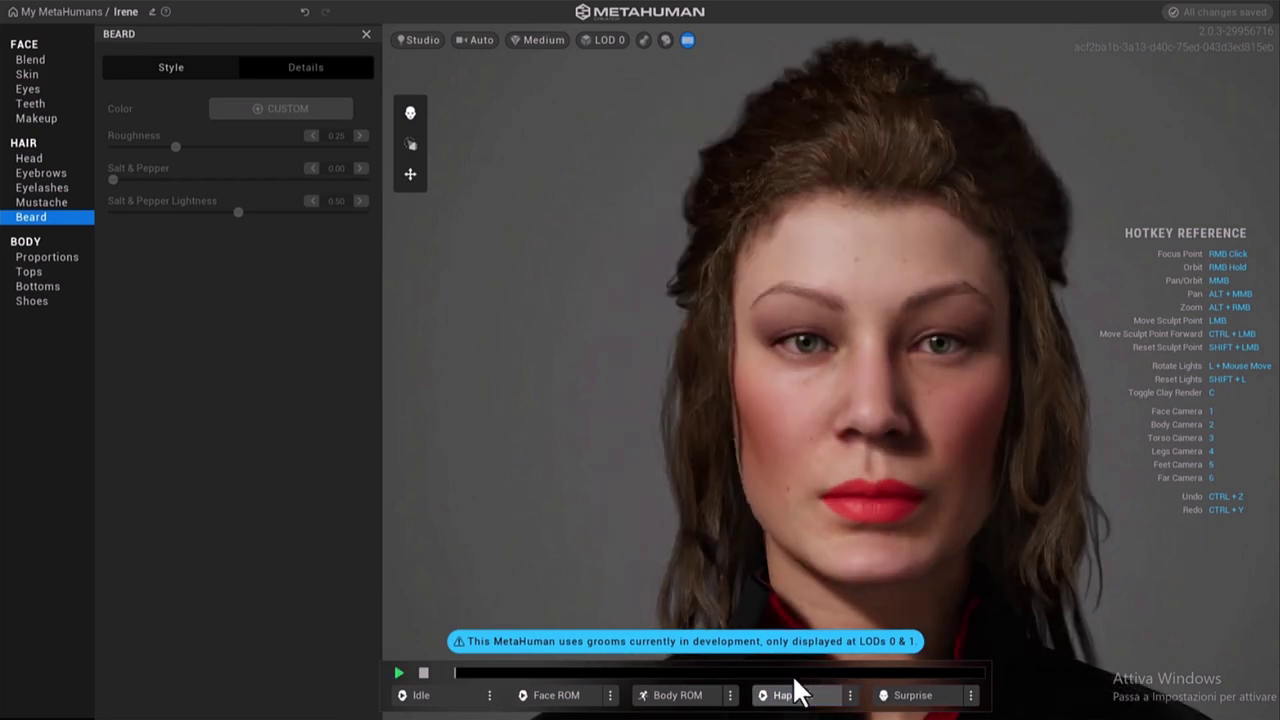